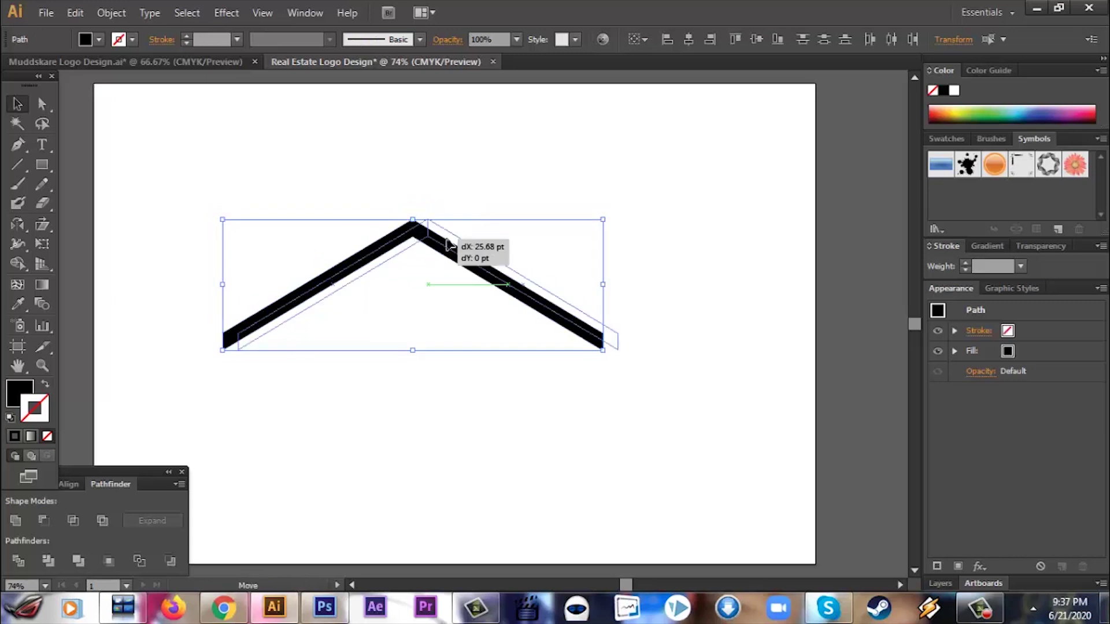
Thicken the roof chevron into a heavier band and position it near the middle of the artboard
left_click(582, 429)
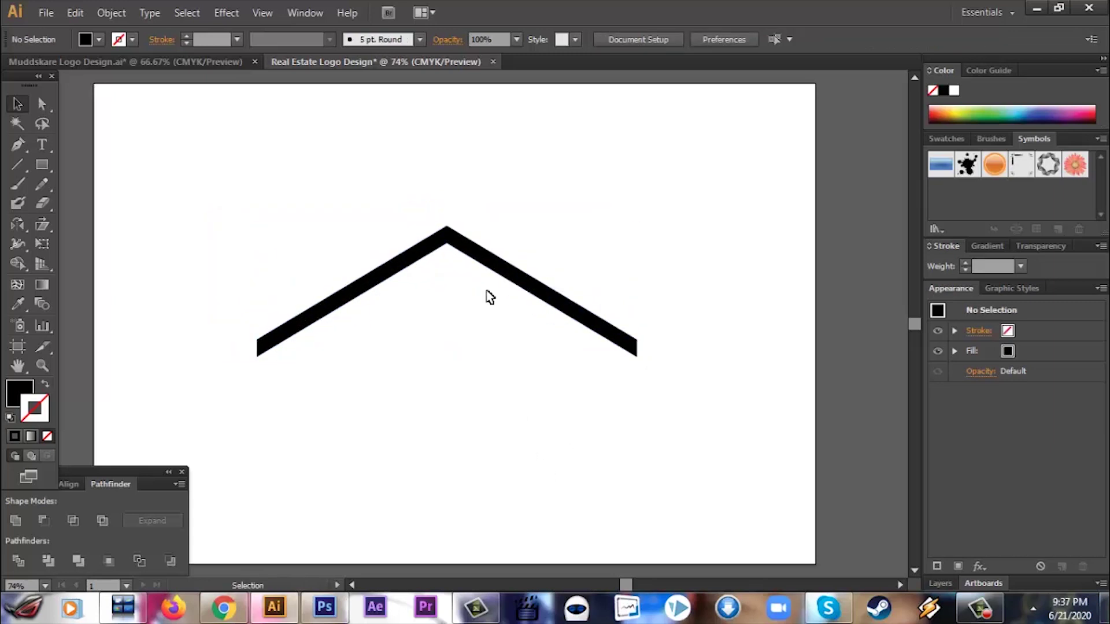
left_click(429, 249)
left_click(489, 259, "shift")
left_click_drag(451, 239, 487, 283)
left_click(570, 396)
key("ctrl+a")
left_click(428, 370)
left_click(530, 421)
Draw a tall narrow rectangle as the right wall under the roof and duplicate it as the left wall
left_click_drag(42, 165, 96, 165)
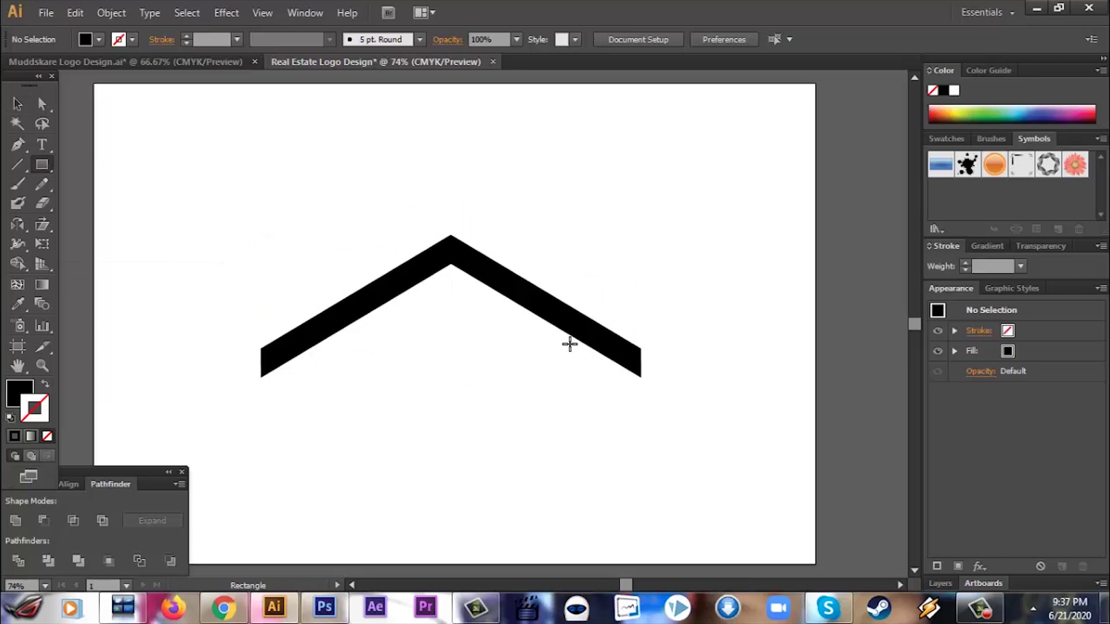
left_click_drag(577, 407, 598, 513)
key("v")
left_click_drag(579, 441, 301, 445)
Lengthen both walls downward and align their bottom edges
left_click_drag(706, 498, 252, 443)
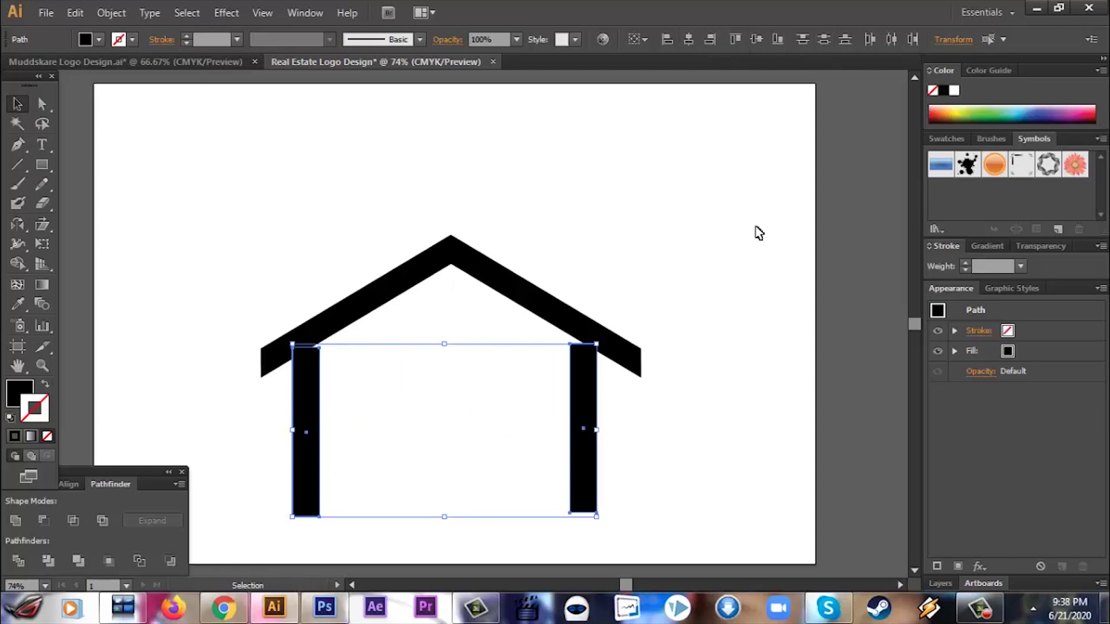
left_click(637, 474)
left_click(308, 488)
left_click_drag(306, 516, 307, 530)
left_click(582, 486)
left_click_drag(583, 512, 582, 526)
left_click_drag(654, 528, 246, 500)
left_click(777, 44)
left_click(694, 407)
left_click_drag(694, 407, 261, 485)
left_click(737, 331)
Shift the right wall outward by three large nudges
left_click_drag(589, 441, 329, 436)
key("ctrl+z")
left_click(726, 431)
left_click(587, 414)
key("shift+Right")
key("shift+Right")
key("shift+Right")
left_click(719, 436)
Move the whole house, roof and both walls, upward on the artboard
left_click_drag(241, 232, 652, 431)
left_click_drag(605, 423, 597, 349)
left_click(718, 413)
Place a spare copy of the roof beyond the upper-right side of the house
left_click_drag(522, 216, 807, 129)
left_click_drag(663, 128, 702, 123)
left_click(669, 436)
Stretch both walls further down from their bottom edges
left_click_drag(650, 460, 280, 413)
left_click_drag(444, 457, 444, 482)
left_click_drag(708, 467, 253, 383)
left_click(686, 432)
Nudge both walls up so their tops overlap the roof, and slightly left to centre them beneath it
left_click_drag(702, 434, 311, 384)
key("Up")
key("Up")
key("Up")
key("Up")
key("Up")
key("Up")
key("Up")
key("Up")
key("Up")
key("Up")
key("Up")
key("Up")
key("Up")
key("Up")
key("Up")
key("Up")
key("Up")
key("Up")
key("Up")
key("Up")
key("Up")
key("Up")
key("Up")
key("Up")
key("Left")
key("Left")
key("Left")
key("Left")
key("Left")
left_click(697, 427)
left_click_drag(703, 426, 248, 375)
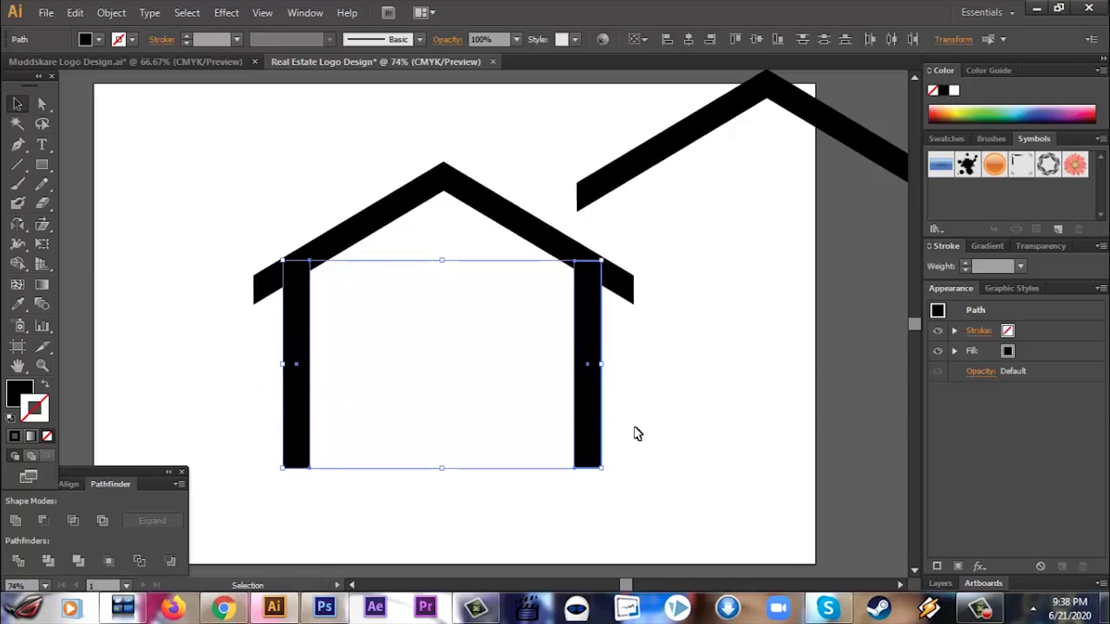
Try to cut the roof and both walls with the Pathfinder Minus Front operation
left_click_drag(699, 434, 176, 274)
left_click(44, 520)
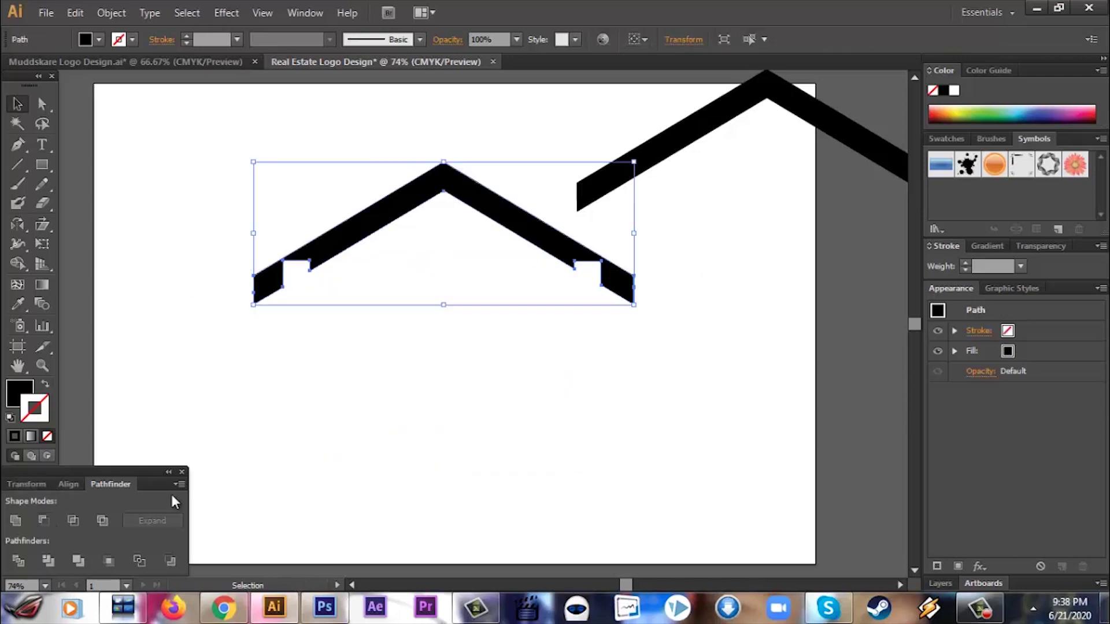
key("ctrl+z")
left_click(717, 452)
Try the Pathfinder Minus Front and Trim operations on the roof and the right wall
left_click_drag(510, 193, 561, 306)
left_click_drag(649, 369, 565, 268)
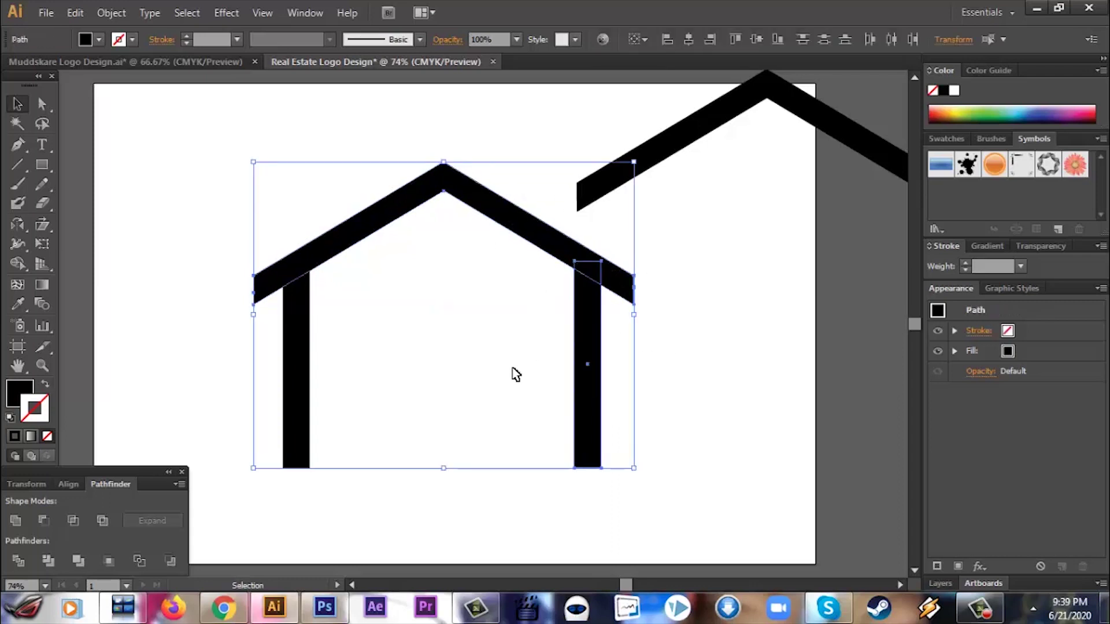
left_click(43, 520)
key("ctrl+z")
left_click(47, 563)
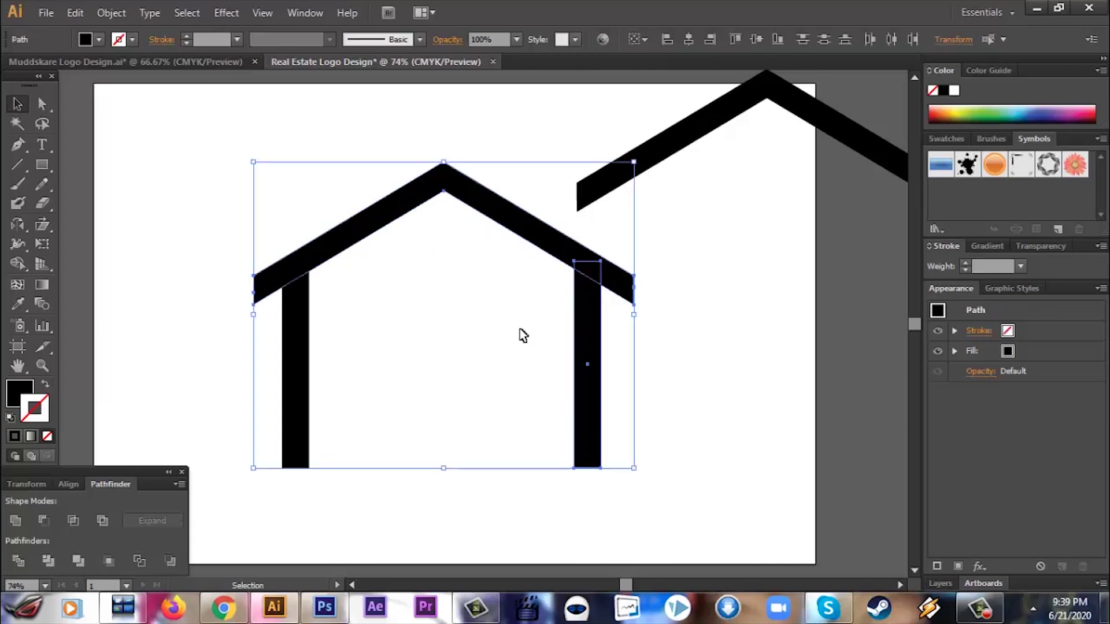
double_click(590, 302)
double_click(696, 376)
key("ctrl+z")
Try to unite the roof and the right wall into one shape
left_click(696, 376)
left_click_drag(664, 344, 566, 267)
left_click(16, 521)
key("ctrl+z")
left_click(693, 415)
Try the Pathfinder Intersect and Minus Front operations on the roof and the right wall
left_click(593, 288)
left_click(673, 343)
left_click_drag(673, 343, 580, 278)
left_click(74, 521)
key("ctrl+z")
left_click(44, 521)
key("ctrl+z")
Bring the roof to the front and subtract it from the right wall, giving the wall a slanted top
left_click(659, 408)
left_click(621, 277)
key("ctrl+shift+]")
left_click_drag(669, 349, 581, 283)
left_click(44, 522)
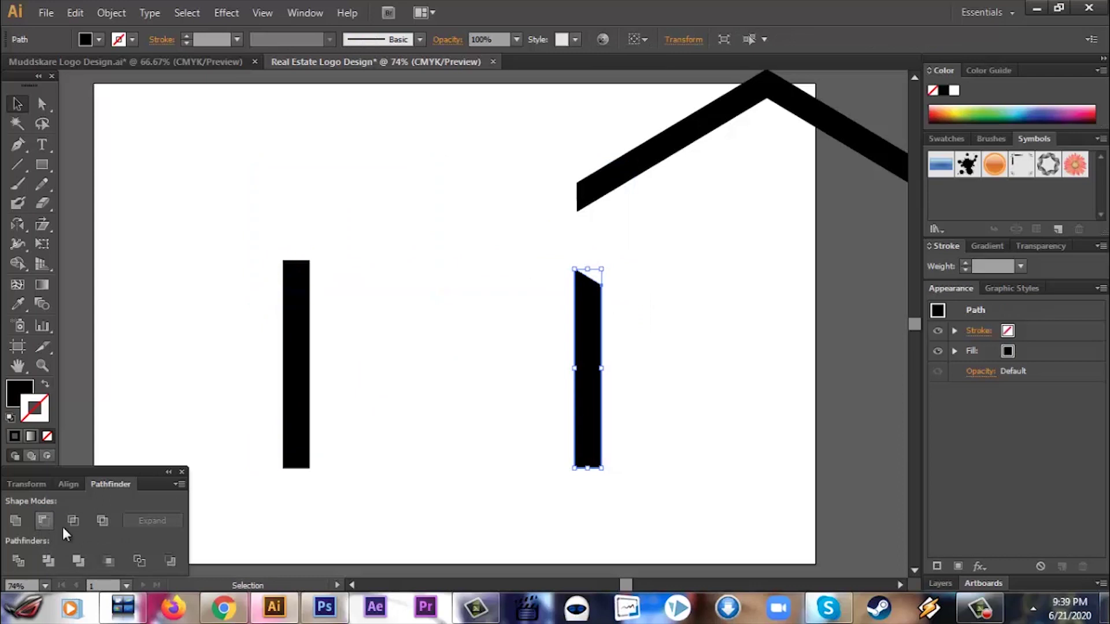
Move the spare roof copy onto the walls, leaving a thin gap above the right wall's slanted top
left_click(453, 460)
left_click_drag(829, 118, 500, 202)
left_click(481, 414)
Try deleting the left wall
left_click(303, 397)
key("Delete")
left_click(594, 395)
key("ctrl+z")
Extend the left wall's top edge upward so it joins the roof
left_click(440, 347)
left_click(587, 353)
left_click(297, 347)
left_click_drag(296, 261, 299, 247)
left_click(515, 401)
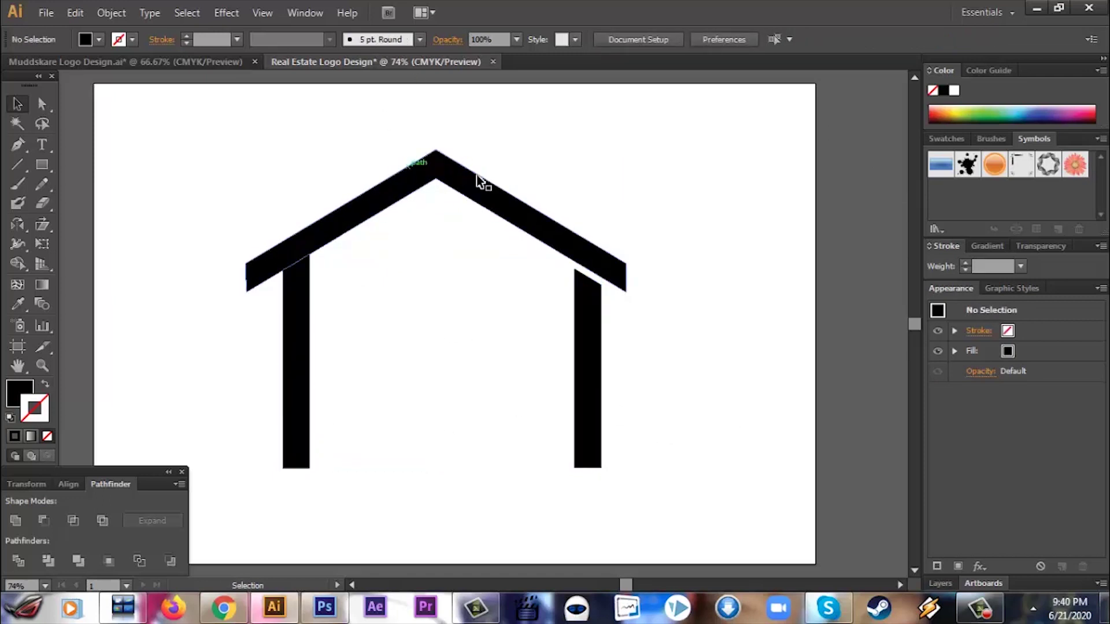
Draw a small square inside the house and duplicate it beside the first with a narrow gap
left_click(588, 439)
left_click(622, 438)
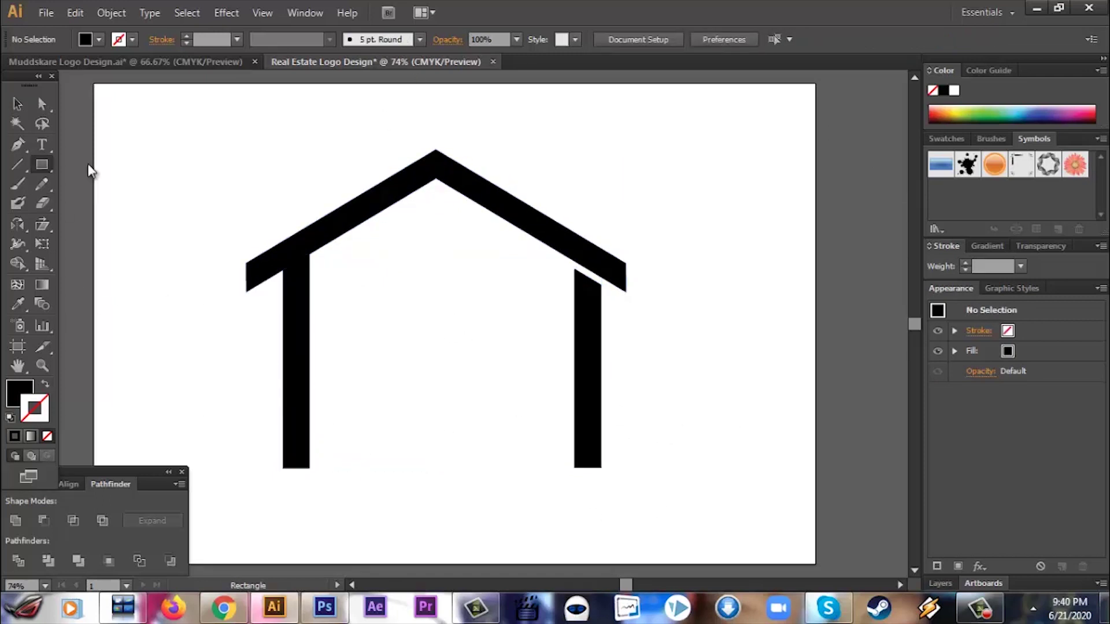
key("v")
left_click_drag(427, 321, 365, 289)
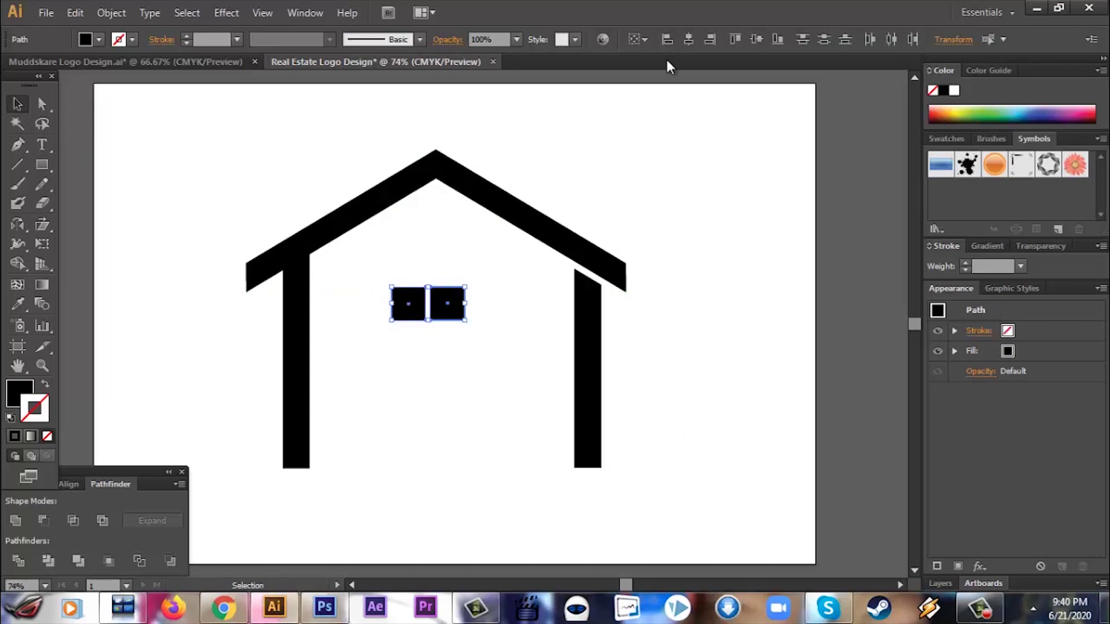
left_click(684, 188)
Duplicate the two squares below to form a four-pane window, then scale it down and centre it under the roof peak
left_click_drag(480, 332, 413, 315)
left_click_drag(455, 321, 455, 357, "alt")
left_click_drag(512, 402, 424, 315)
left_click_drag(479, 293, 451, 319, "shift")
left_click_drag(463, 382, 373, 317)
left_click_drag(434, 348, 443, 322)
left_click(499, 385)
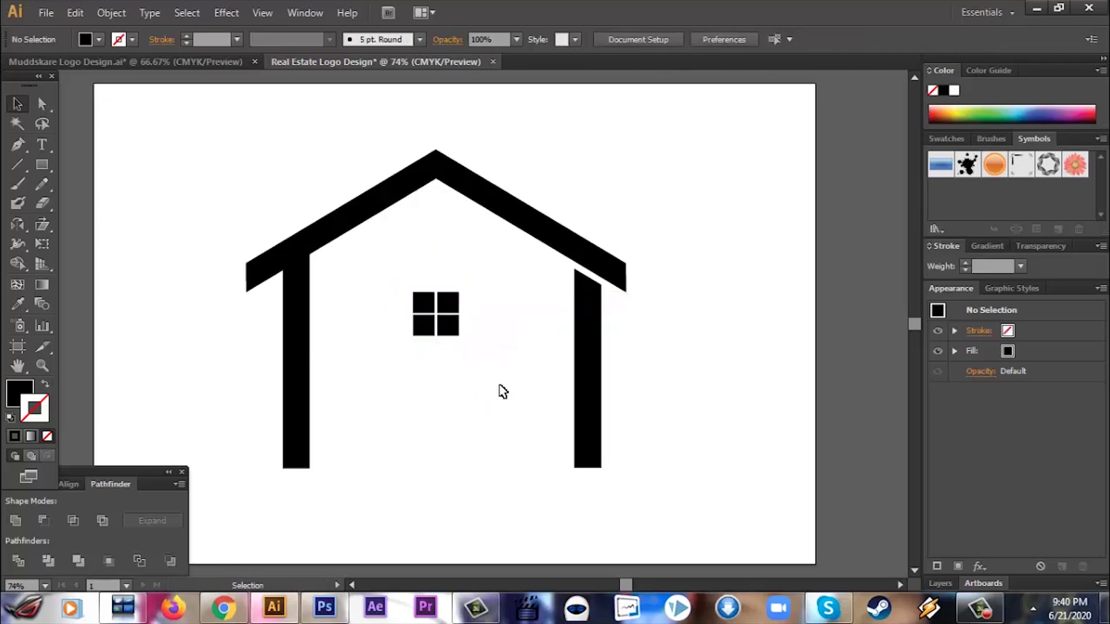
Scale the whole house down proportionally and place it in the lower middle of the artboard
left_click_drag(709, 479, 245, 233)
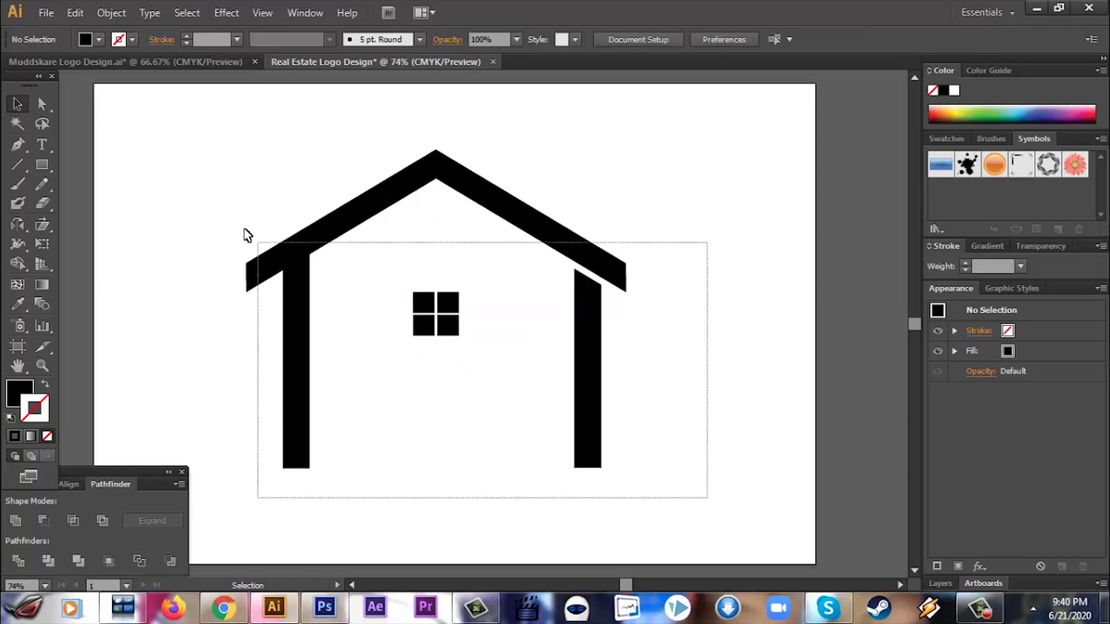
left_click_drag(438, 148, 440, 244, "shift")
left_click_drag(454, 372, 462, 390)
left_click(645, 393)
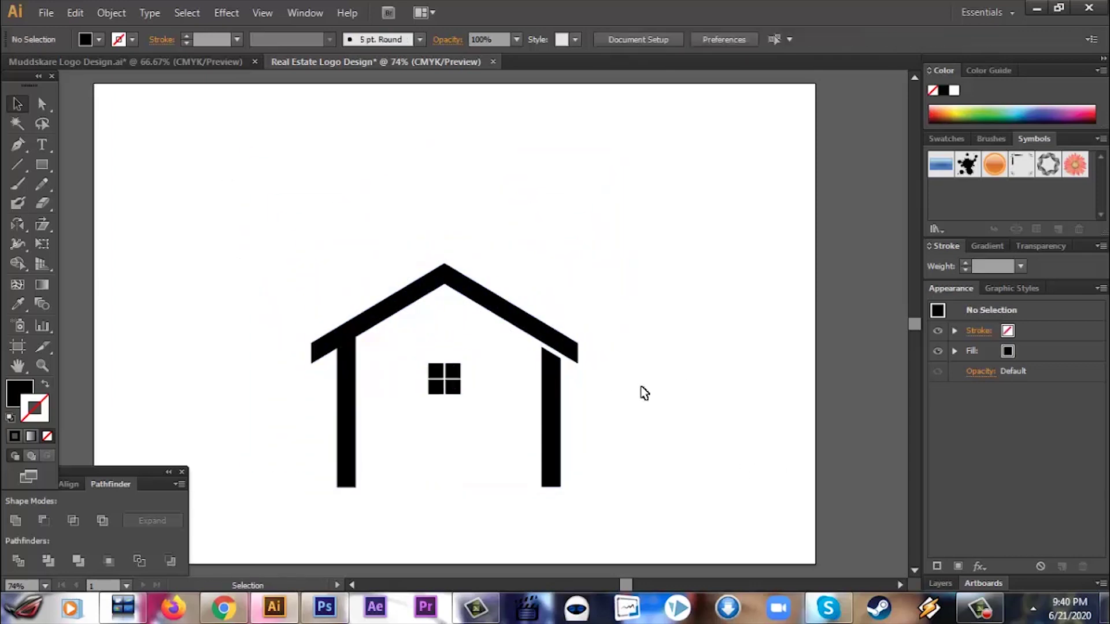
Duplicate the left wall, place the copy left of the house and stretch it upward into a tall bar
left_click_drag(47, 169, 89, 161)
left_click(19, 105)
left_click_drag(352, 387, 347, 216, "alt")
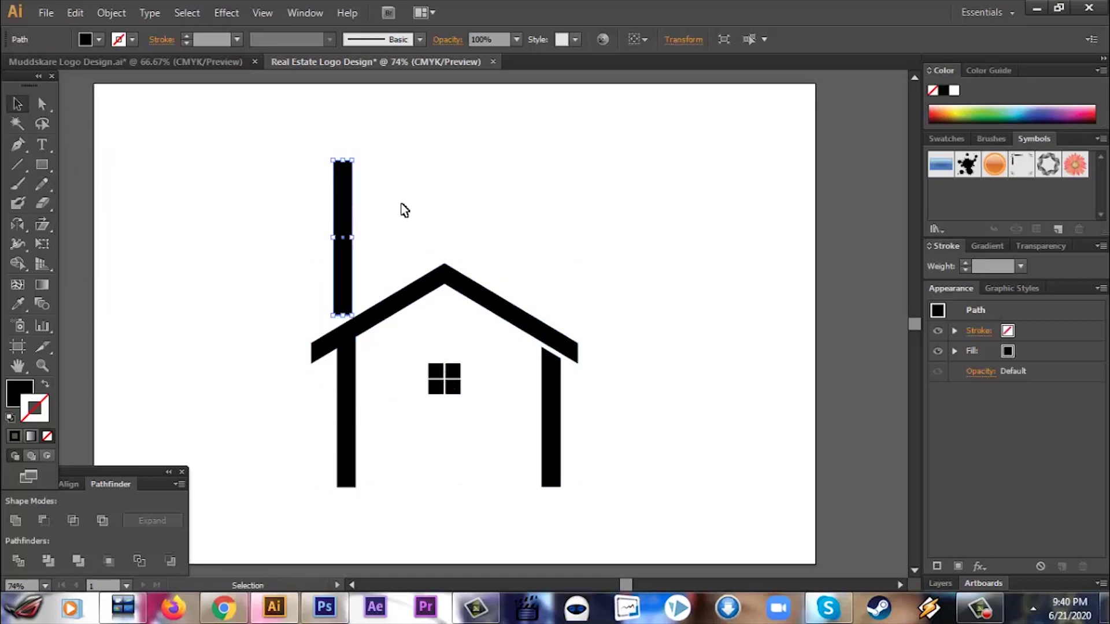
key("shift+Left")
left_click_drag(340, 254, 295, 400)
left_click_drag(295, 305, 295, 164)
left_click(349, 183)
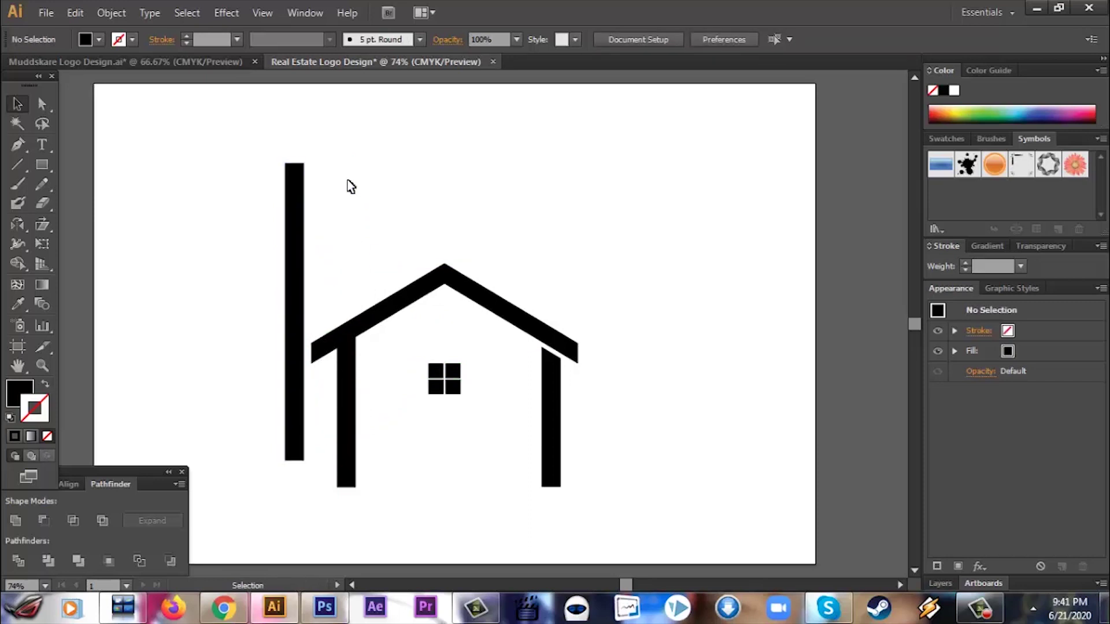
Shear the tall bar vertically so its two ends are slanted
left_click_drag(41, 224, 84, 240)
key("ctrl+z")
left_click_drag(287, 467, 285, 474)
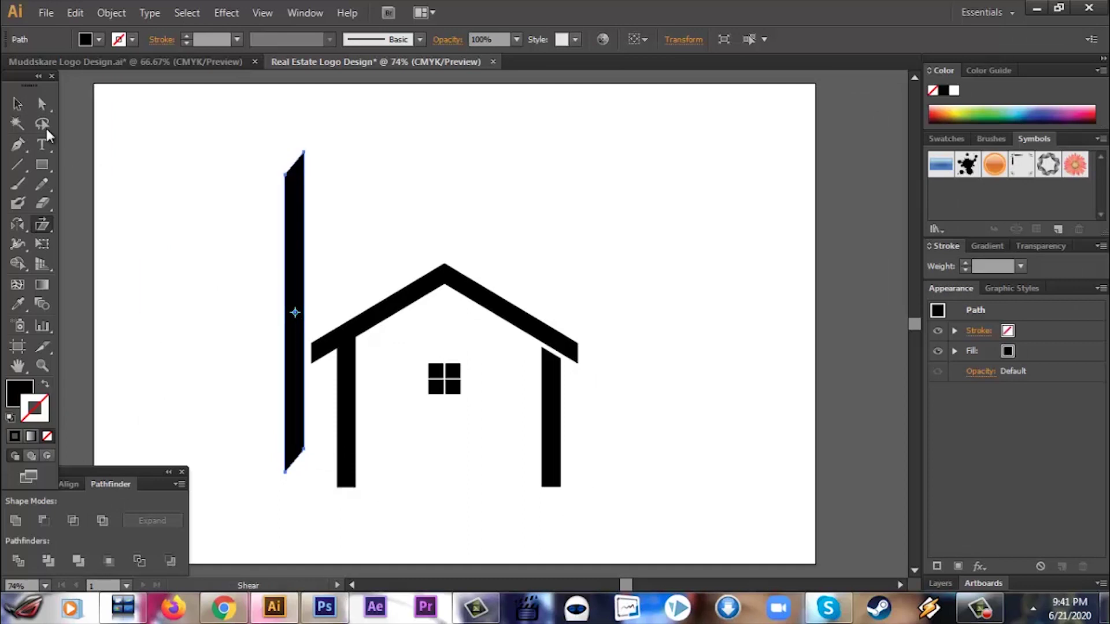
left_click(18, 104)
left_click(197, 231)
left_click(293, 325)
left_click(401, 238)
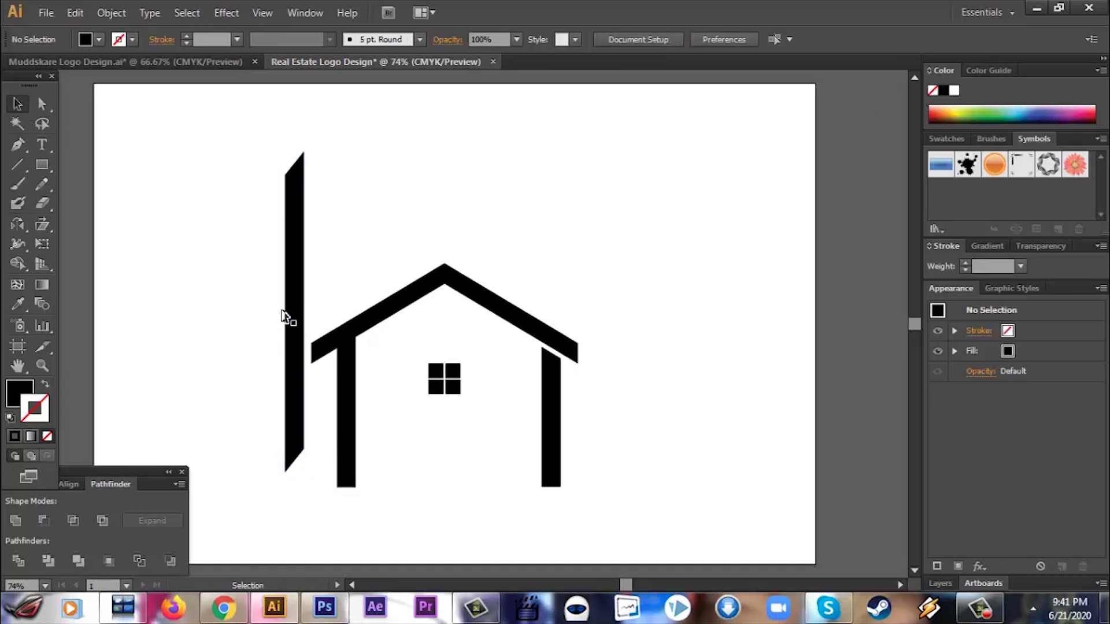
Duplicate the slanted bar, rotate the copy to horizontal and place it above the house at the tall bar's upper end
scroll(570, 308, "up", 5)
scroll(570, 309, "down", 4)
left_click_drag(288, 230, 451, 174)
left_click_drag(471, 118, 619, 280)
left_click_drag(547, 287, 524, 191)
left_click(582, 262)
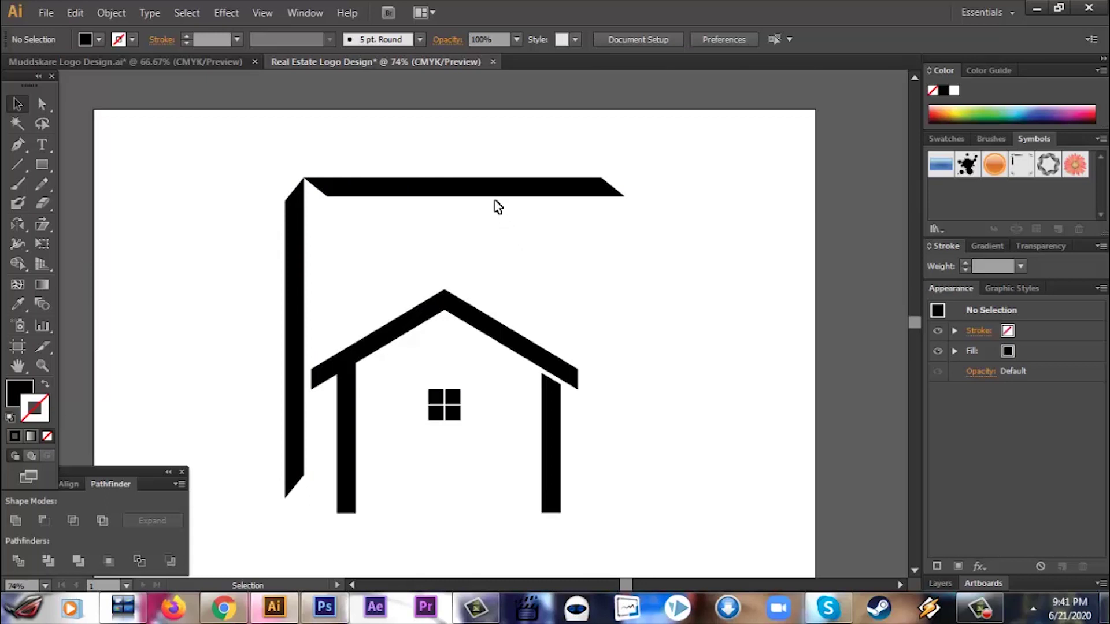
Move the horizontal slanted bar slightly down and try to shear its slanted ends
left_click_drag(481, 184, 489, 202)
left_click(42, 225)
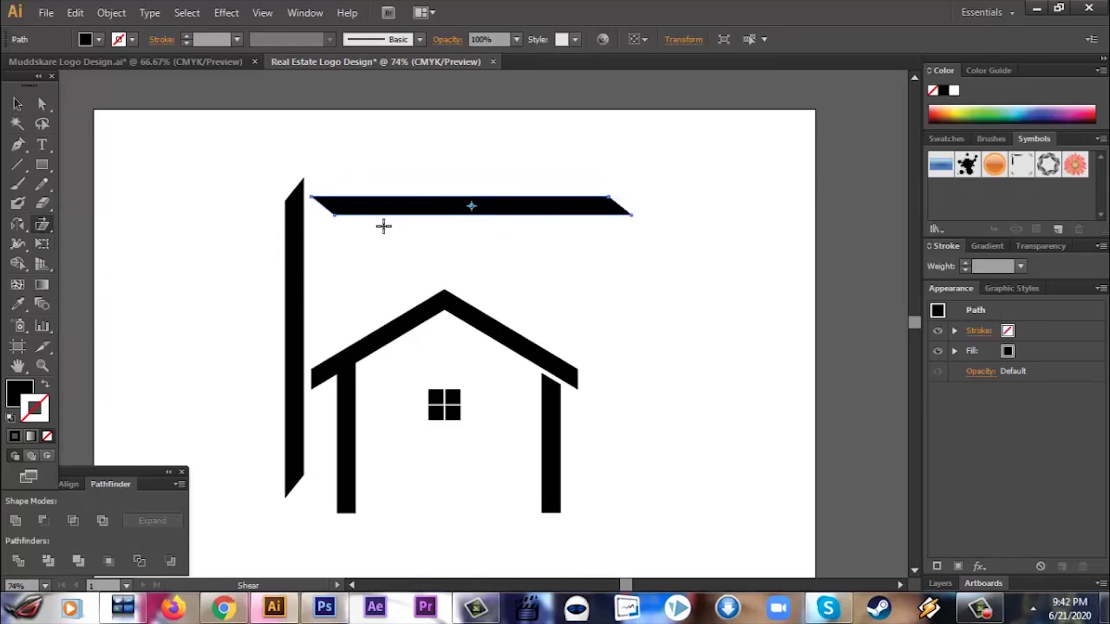
left_click_drag(334, 216, 318, 216)
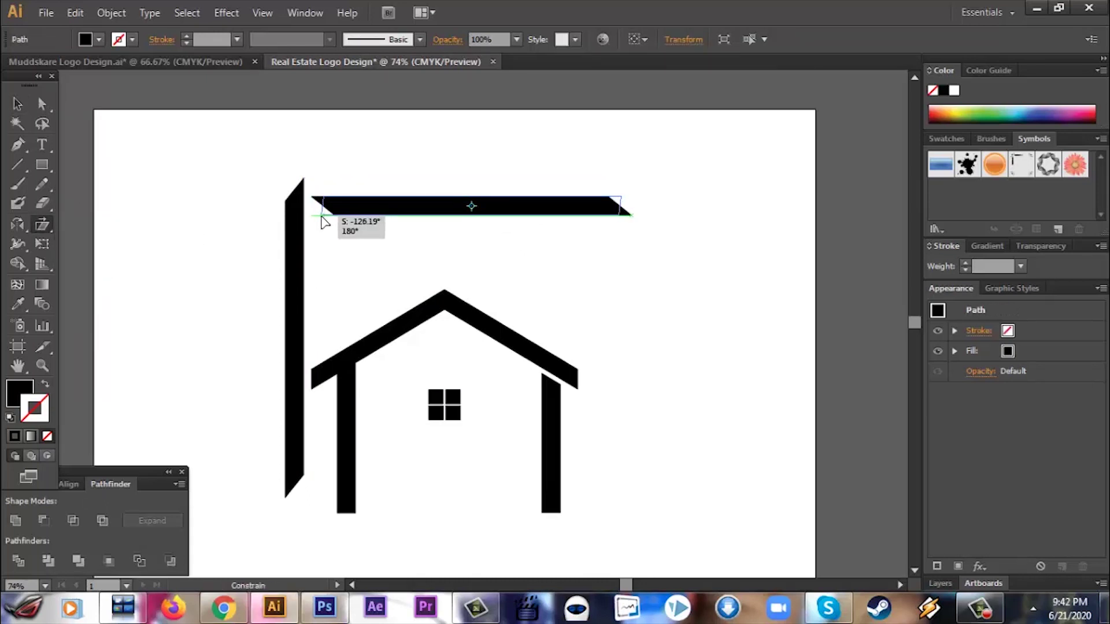
key("ctrl+shift+z")
Draw a new horizontal rectangle above the house and move the slanted horizontal bar aside to the right
left_click(42, 164)
left_click_drag(352, 197, 594, 215)
left_click(17, 104)
left_click_drag(435, 207, 685, 250)
left_click_drag(538, 181, 493, 189)
Try to shear the new rectangle vertically so it rises diagonally from the upper end of the tall bar
left_click_drag(308, 199, 308, 244)
left_click(18, 104)
key("ctrl+z")
left_click_drag(42, 225, 109, 242)
left_click_drag(306, 196, 309, 258)
key("v")
left_click_drag(412, 194, 397, 156)
left_click_drag(277, 218, 277, 257)
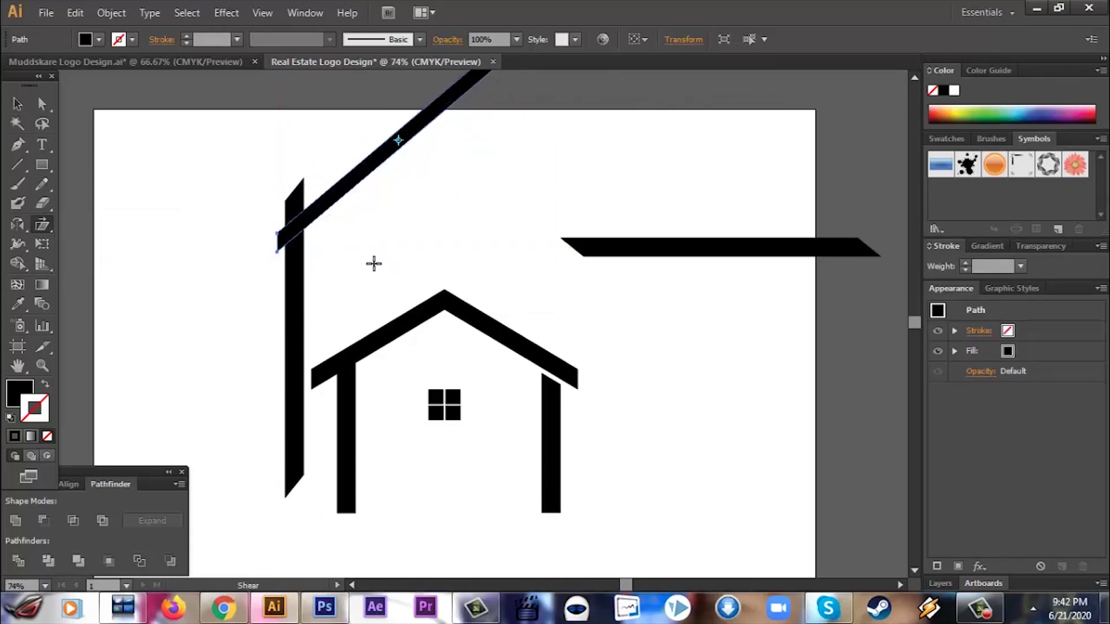
left_click_drag(387, 175, 379, 156)
left_click_drag(267, 231, 270, 253)
Shear the diagonal bar more steeply, and delete it
left_click(17, 104)
mouse_move(361, 152)
left_mouse_down()
mouse_move(355, 140)
mouse_move(355, 149)
left_mouse_up()
left_click_drag(42, 225, 86, 241)
left_click_drag(305, 237, 265, 248)
key("v")
left_click(466, 210)
left_click(339, 144)
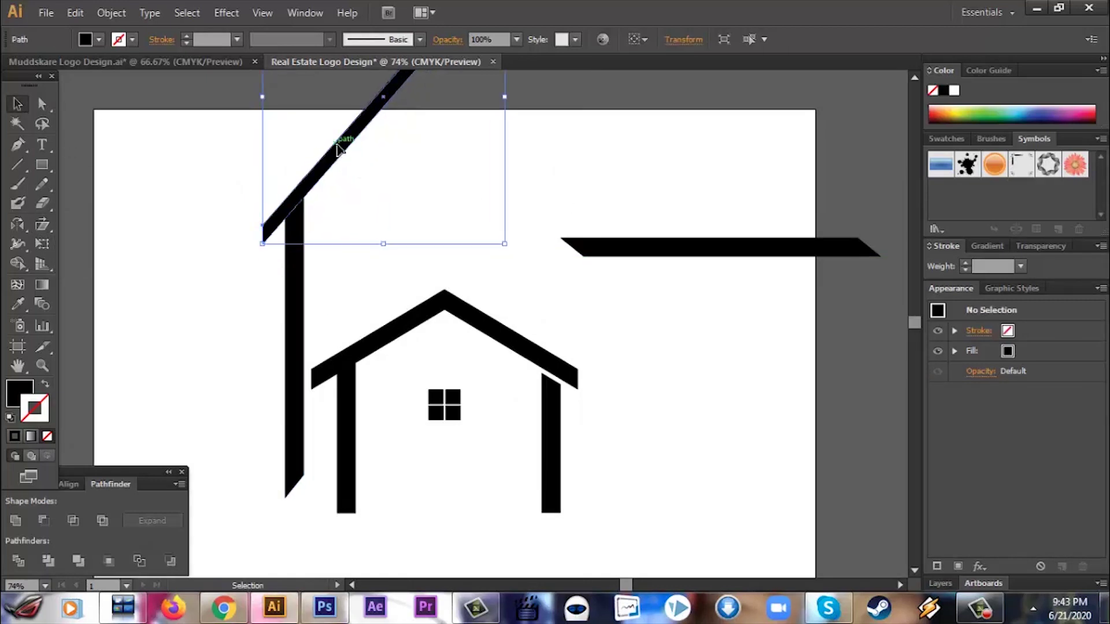
key("Delete")
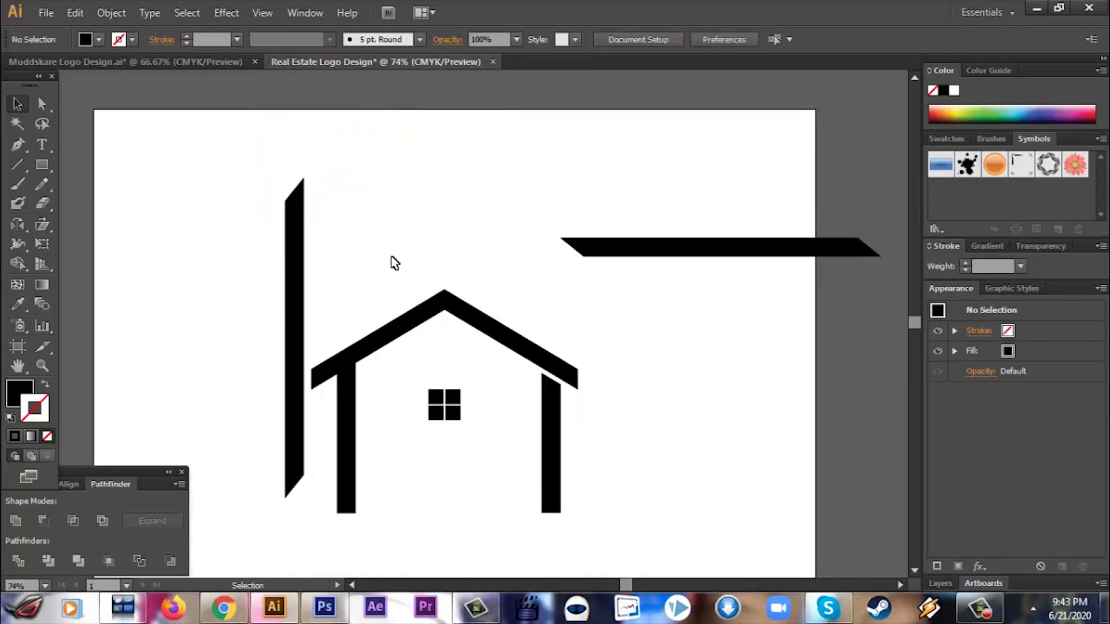
Rotate the slanted horizontal bar upright and move it to the right side of the house
left_click(647, 256)
left_click_drag(882, 254, 685, 393)
left_click_drag(727, 315, 608, 398)
left_click(661, 377)
left_click(611, 356)
Reflect the upright bar so it mirrors the left bar, and position it just right of the house
key("o")
key("Return")
key("Return")
key("v")
left_click_drag(602, 283, 599, 278)
left_click(719, 428)
Draw a thin black horizontal rectangle as a baseline beneath the house, slightly wider than the roof, and centre it
scroll(719, 428, "down", 3)
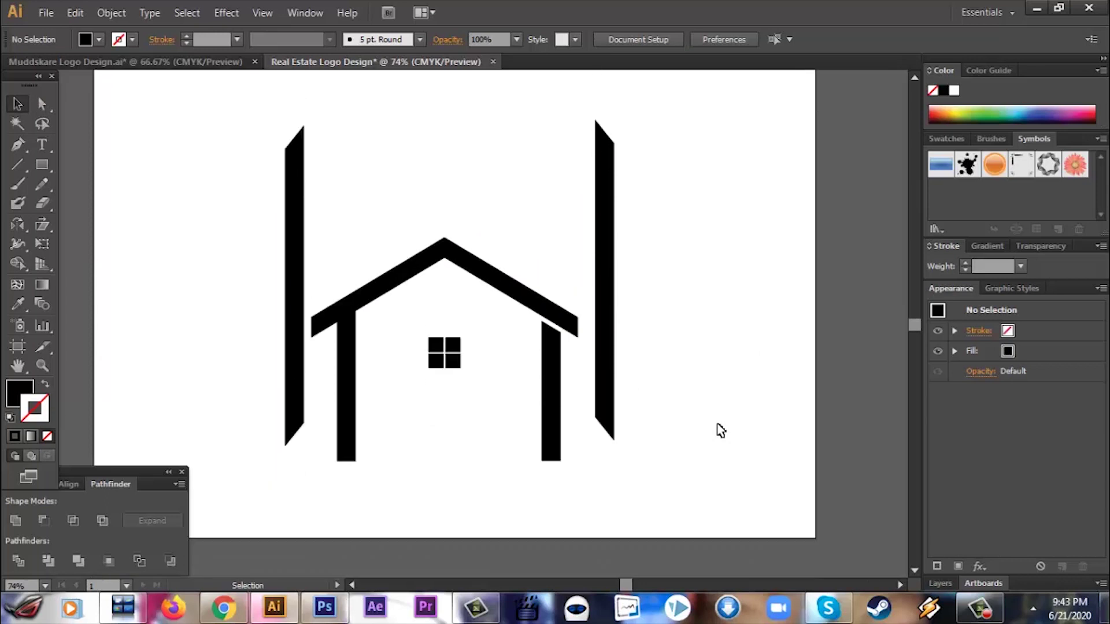
left_click_drag(41, 164, 87, 168)
left_click_drag(326, 413, 614, 418)
key("v")
left_click(511, 428)
left_click_drag(518, 419, 492, 419)
left_click(525, 464)
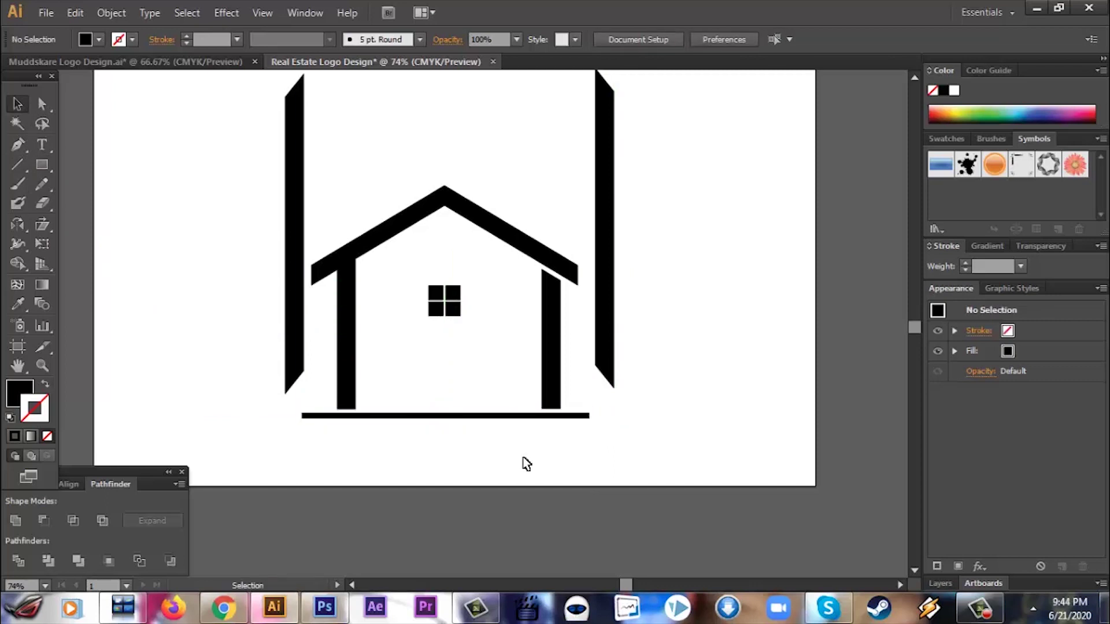
Scale down the right slanted bar and set both tall slanted bars aside to the right of the house
scroll(658, 481, "up", 5)
left_click(605, 390)
left_click_drag(604, 225, 604, 313)
left_click_drag(609, 382, 555, 244)
left_click(687, 304)
left_click_drag(547, 314, 623, 325)
left_click_drag(292, 313, 773, 302)
left_click_drag(627, 307, 669, 312)
left_click(649, 466)
Try to place the right wall higher so it extends up through the roof
scroll(648, 466, "down", 3)
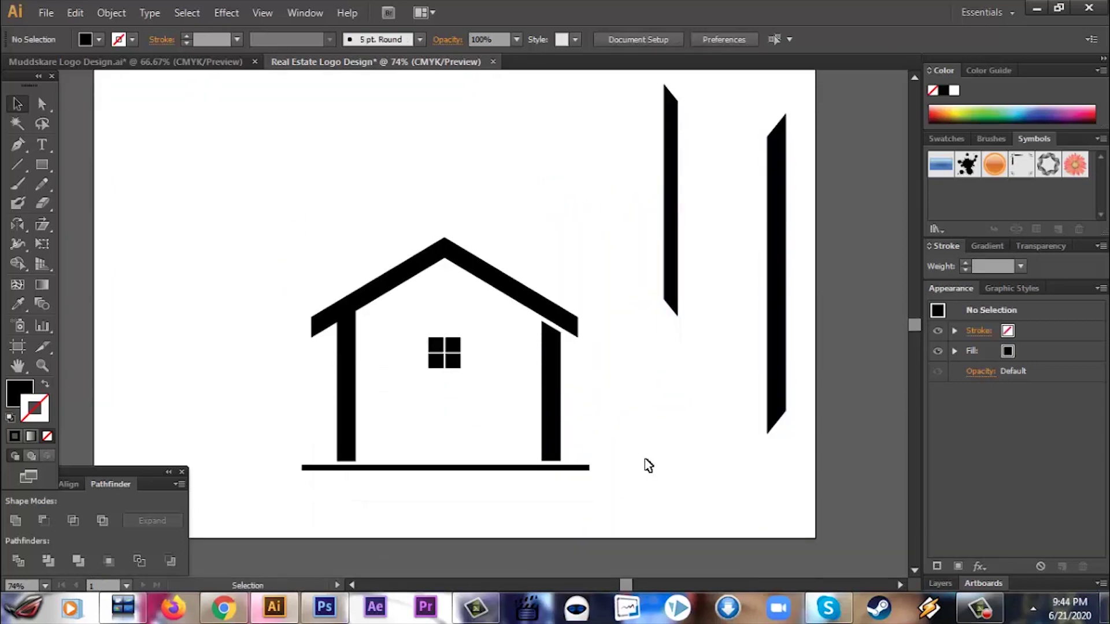
left_click(555, 426)
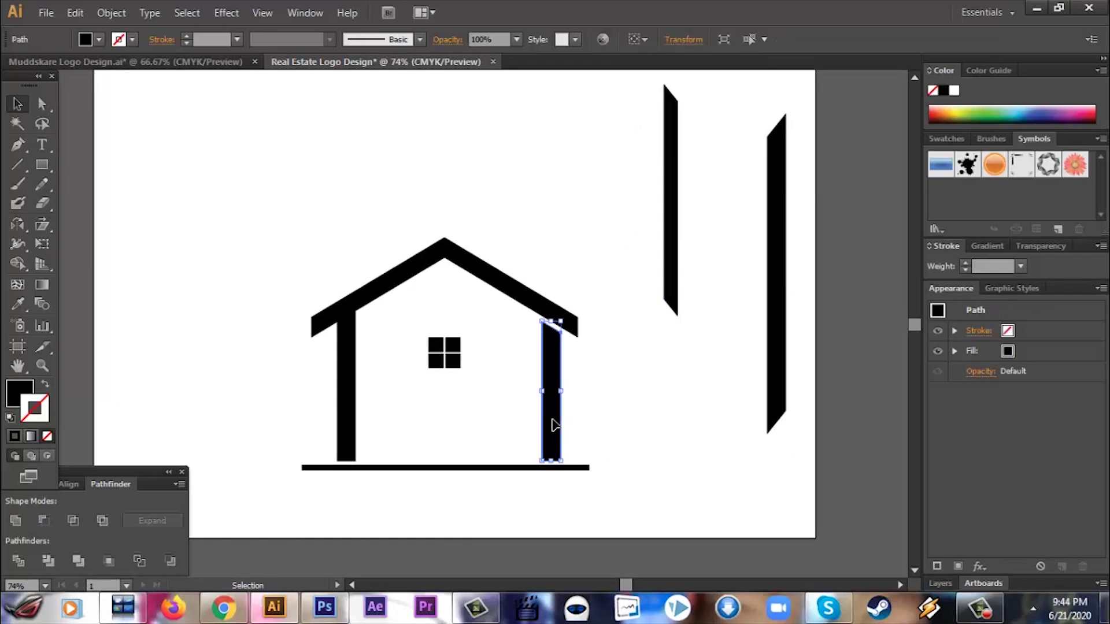
left_click_drag(553, 421, 548, 269)
key("ctrl+z")
Duplicate the left wall upward as a chimney, and place a copy of the chimney and roof at the upper left
left_click_drag(345, 358, 346, 208)
left_click(383, 286)
left_click(353, 255)
left_click(379, 283)
left_click(352, 262, "shift")
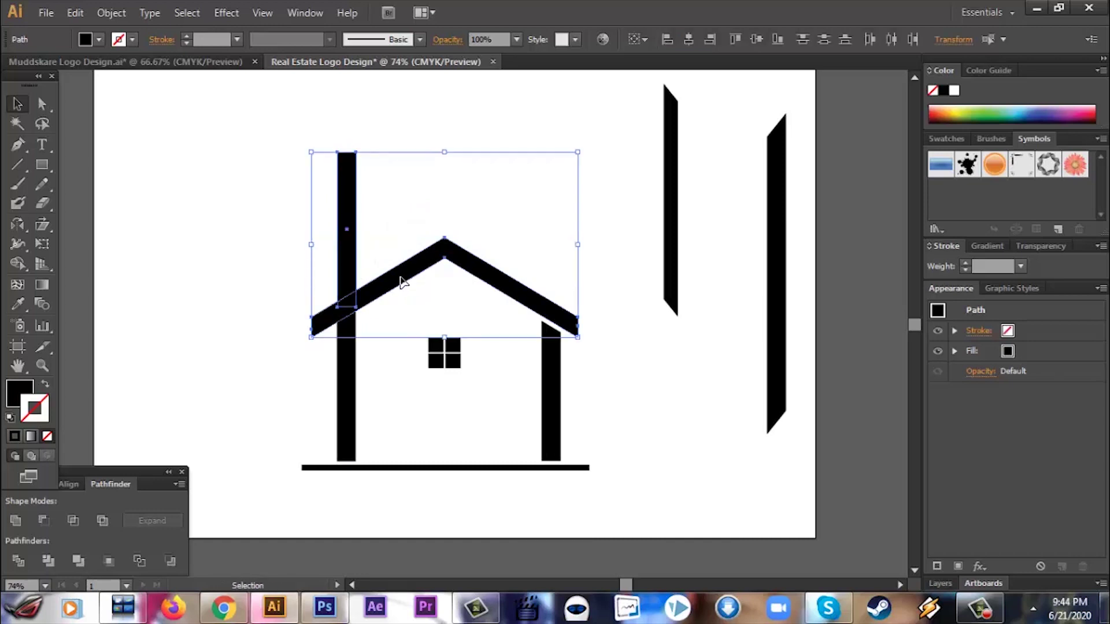
left_click_drag(400, 278, 208, 187)
left_click_drag(230, 296, 140, 200)
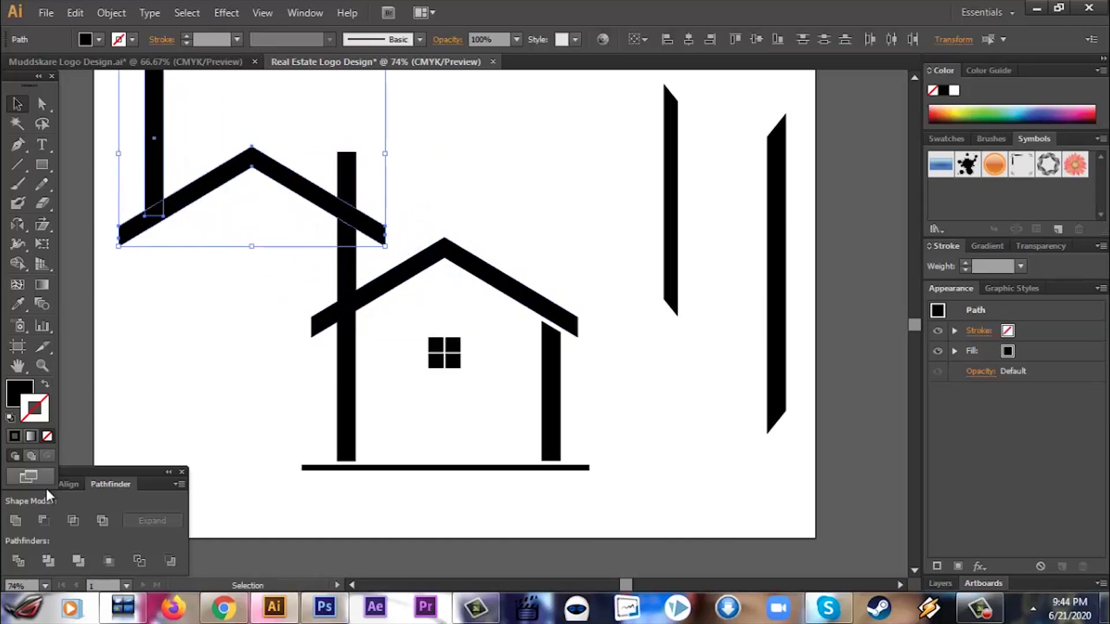
Bring the chimney copy to the front and try subtracting shapes with Minus Front
left_click(154, 182)
key("ctrl+x")
key("ctrl+f")
left_click_drag(208, 255, 138, 202)
left_click(44, 521)
key("ctrl+z")
Trim the chimney copy's lower end to the roof slope with Minus Front, and delete the leftover roof copy
left_click(221, 319)
left_click_drag(222, 260, 138, 178)
left_click(223, 206)
left_click(154, 166)
key("ctrl+x")
key("ctrl+f")
left_click_drag(208, 255, 146, 201)
left_click_drag(146, 201, 142, 199)
left_click_drag(200, 245, 131, 189)
left_click(47, 522)
key("ctrl+z")
left_click(225, 404)
left_click(243, 164)
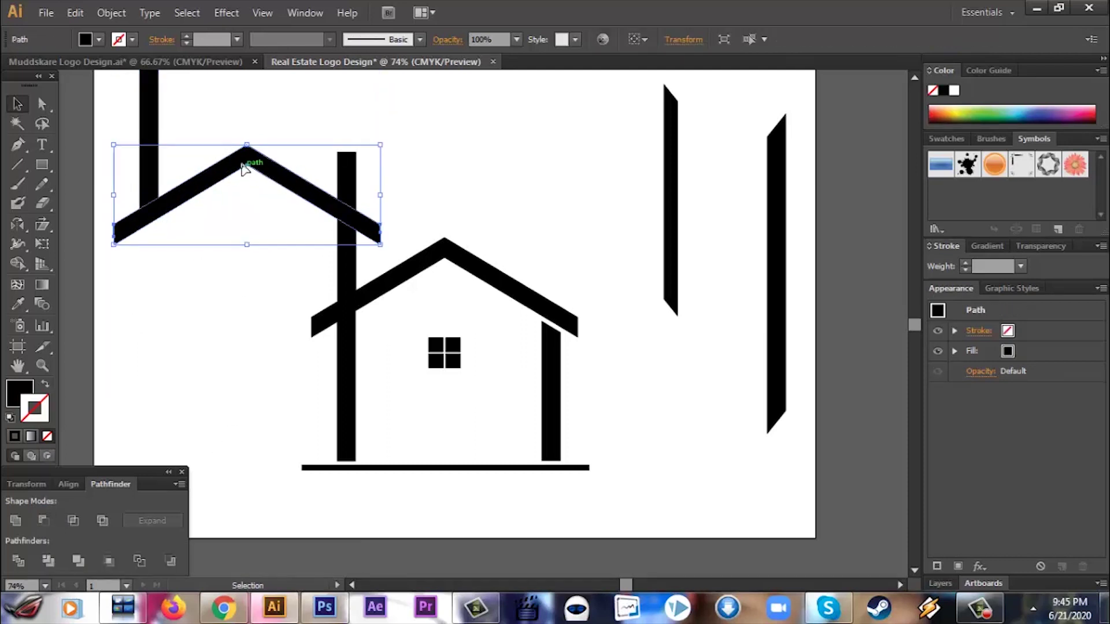
key("Delete")
Move the untrimmed chimney aside to the left and place the trimmed chimney just above the left roof slope
scroll(178, 394, "up", 3)
left_click_drag(345, 315, 201, 340)
left_click_drag(143, 254, 341, 338)
left_click(272, 370)
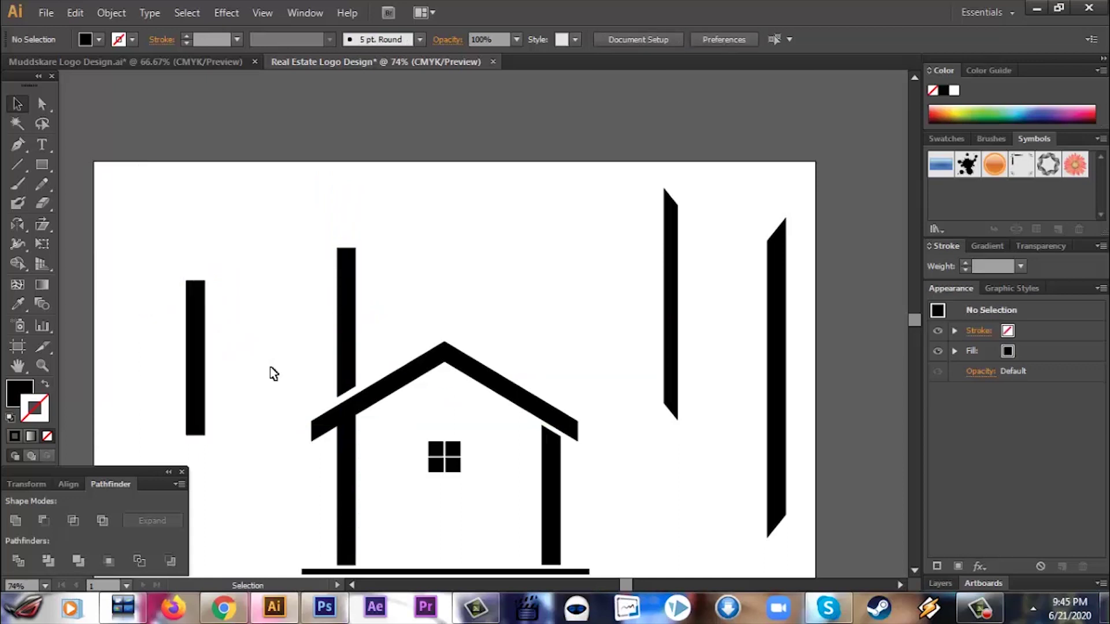
Add the text "Real Estate Logo" below the baseline and enlarge it to about 52.4 pt
scroll(272, 373, "down", 3)
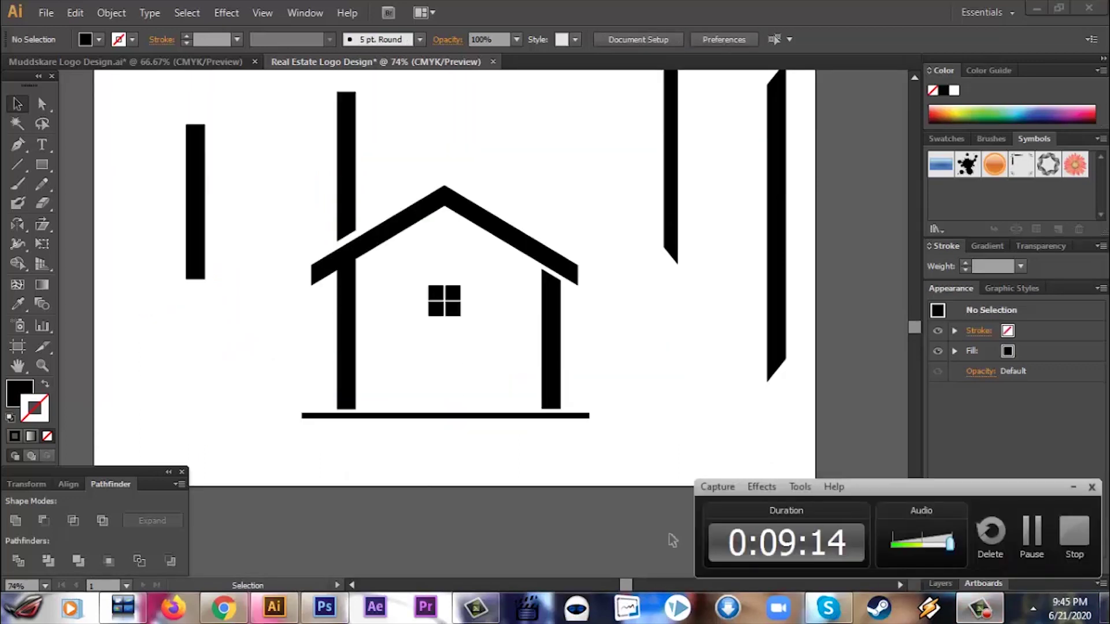
scroll(591, 465, "down", 1)
scroll(590, 463, "down", 1)
key("t")
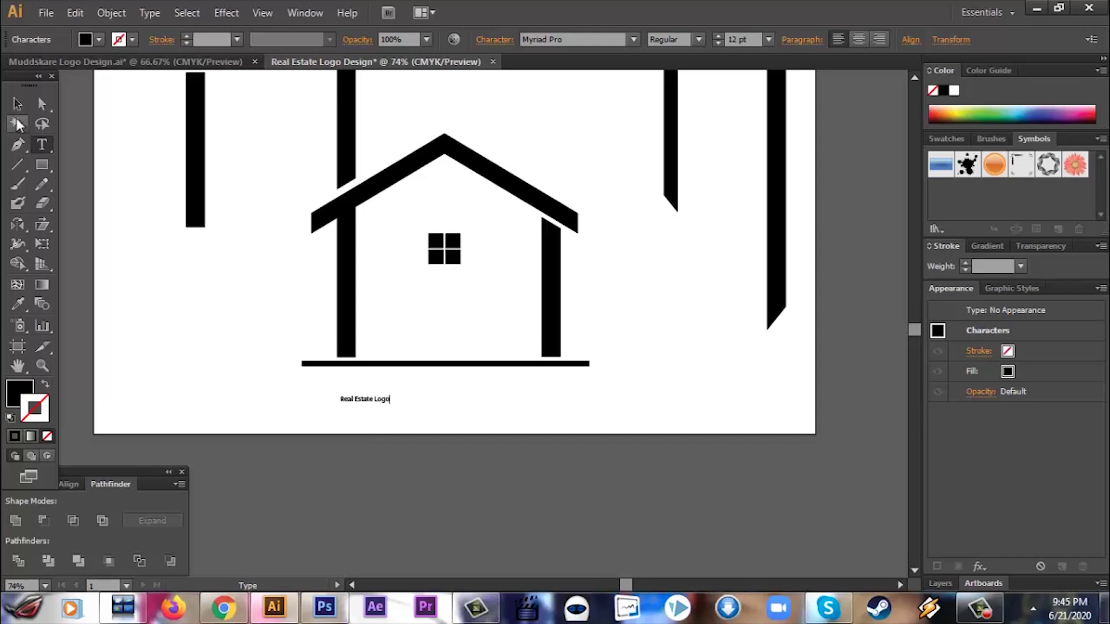
left_click(18, 104)
left_click_drag(391, 404, 555, 416)
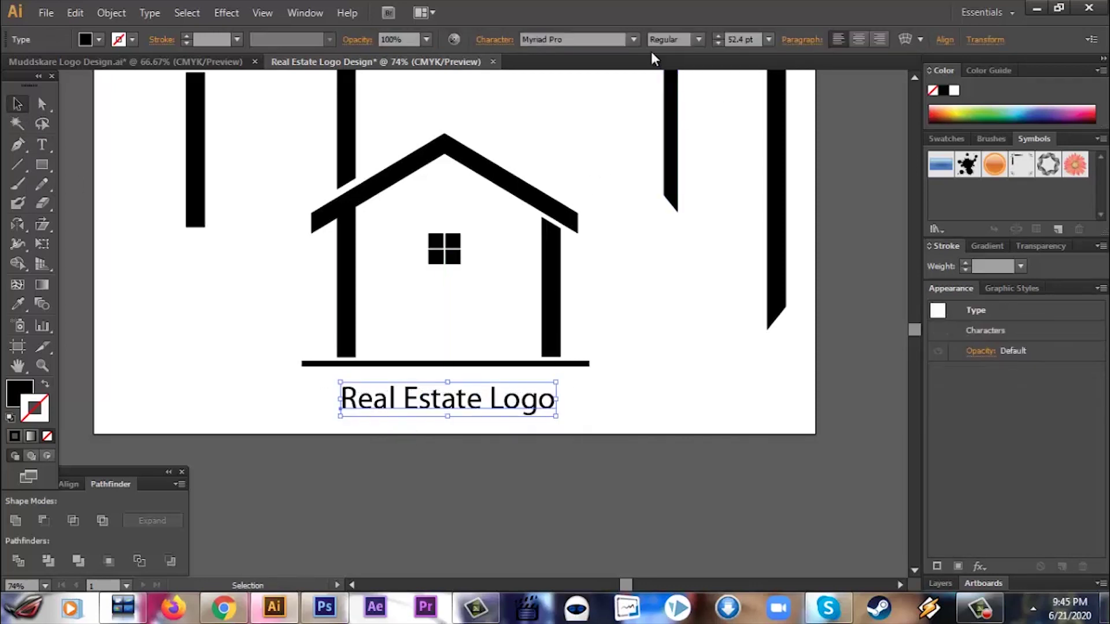
Set the title's font to Trajan Pro and scale it to about 41.65 pt just beneath the baseline
left_click(634, 39)
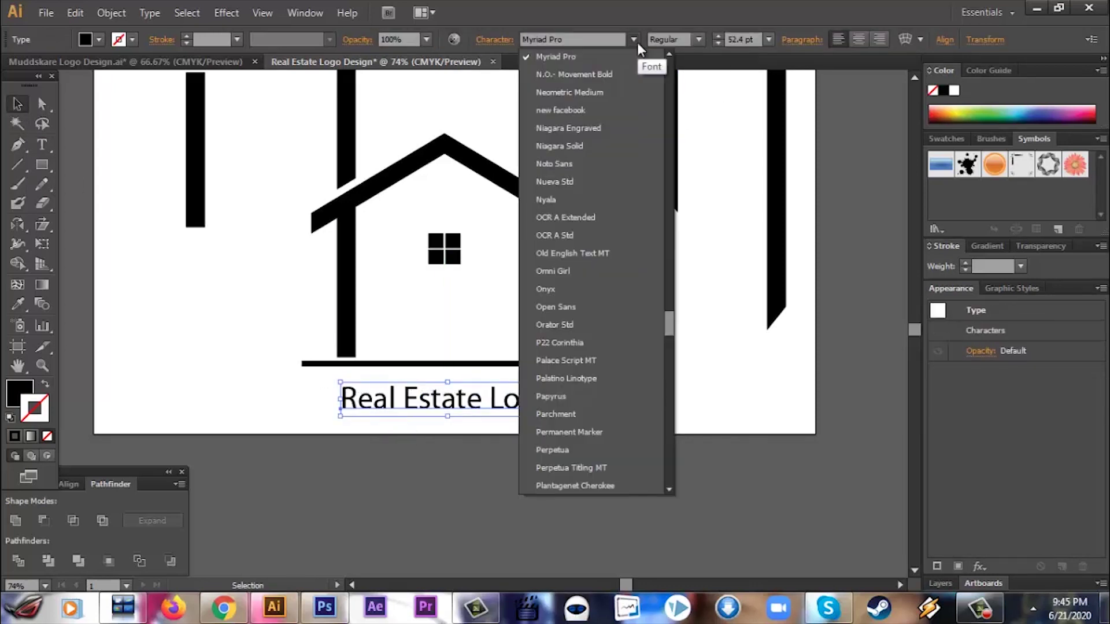
scroll(619, 232, "down", 12)
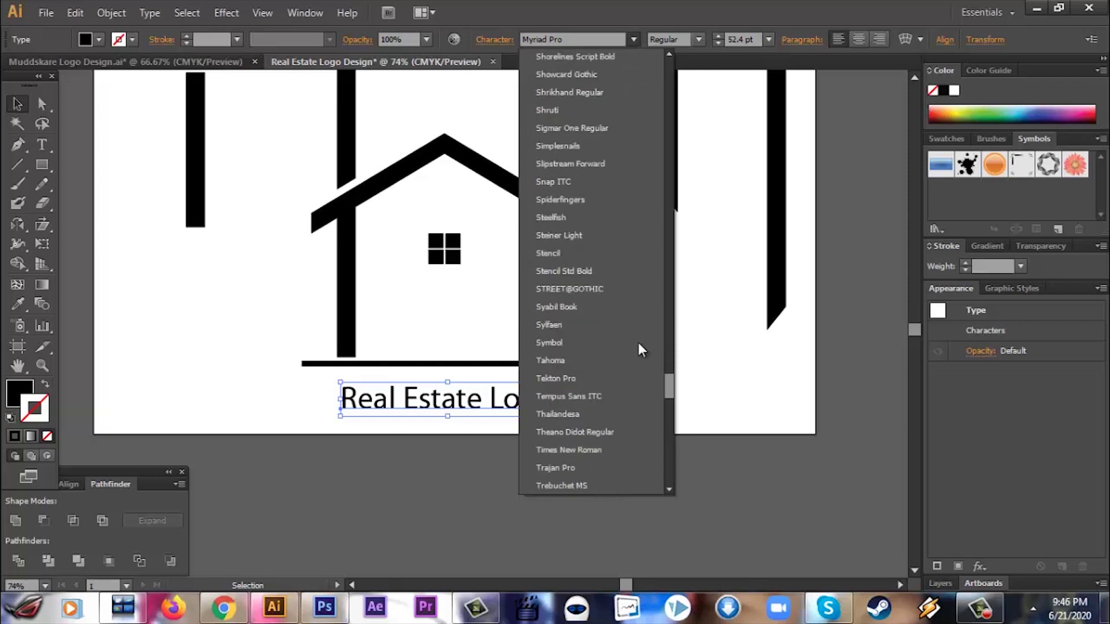
left_click(578, 199)
left_click_drag(641, 383, 619, 389)
left_click(528, 426)
Duplicate the title below itself and replace the copy's text with "Tagline Here"
left_click_drag(497, 397, 320, 408)
left_click(620, 423)
double_click(545, 414)
type("Ta")
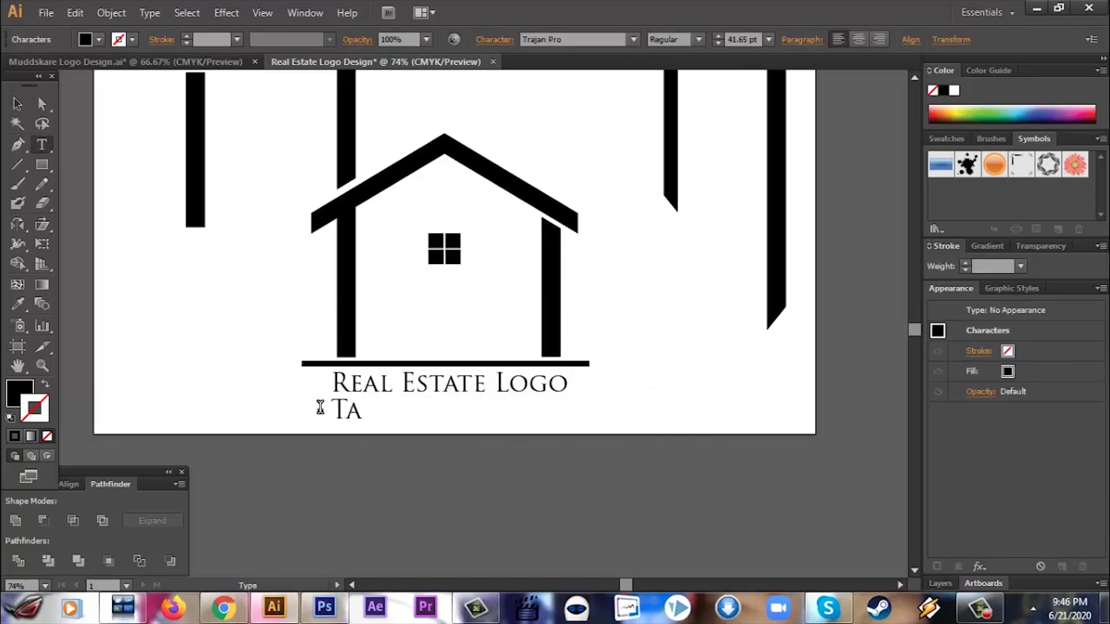
type("gline Here")
left_click(17, 104)
Set the tagline's font to Century Gothic and display it in all caps
left_click(634, 39)
left_click(673, 397)
left_click(635, 40)
left_click_drag(669, 410, 672, 145)
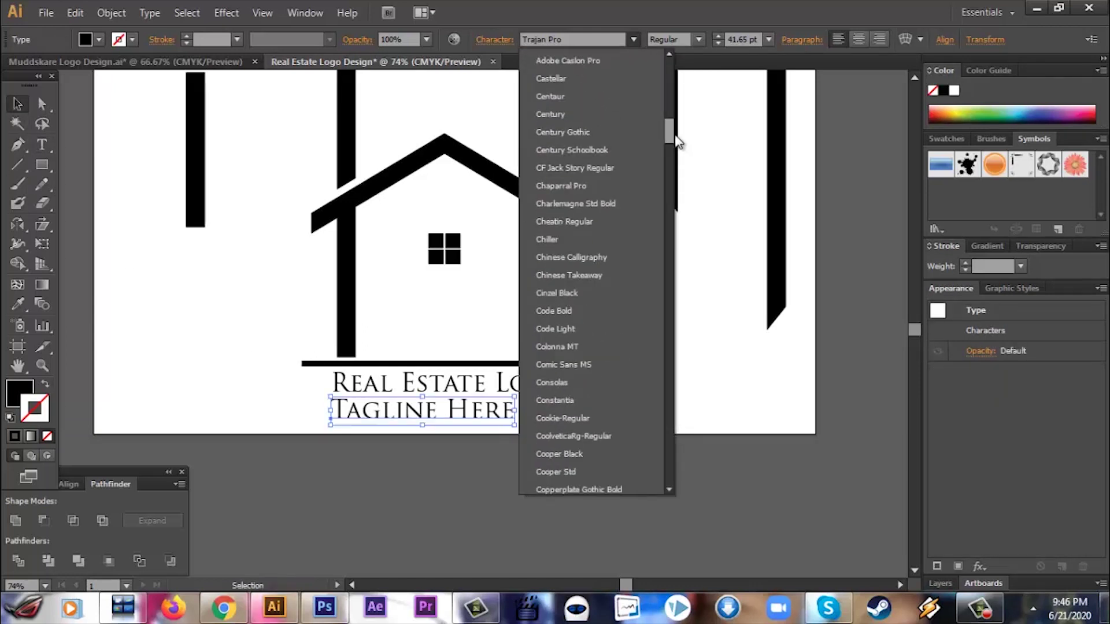
left_click(621, 413)
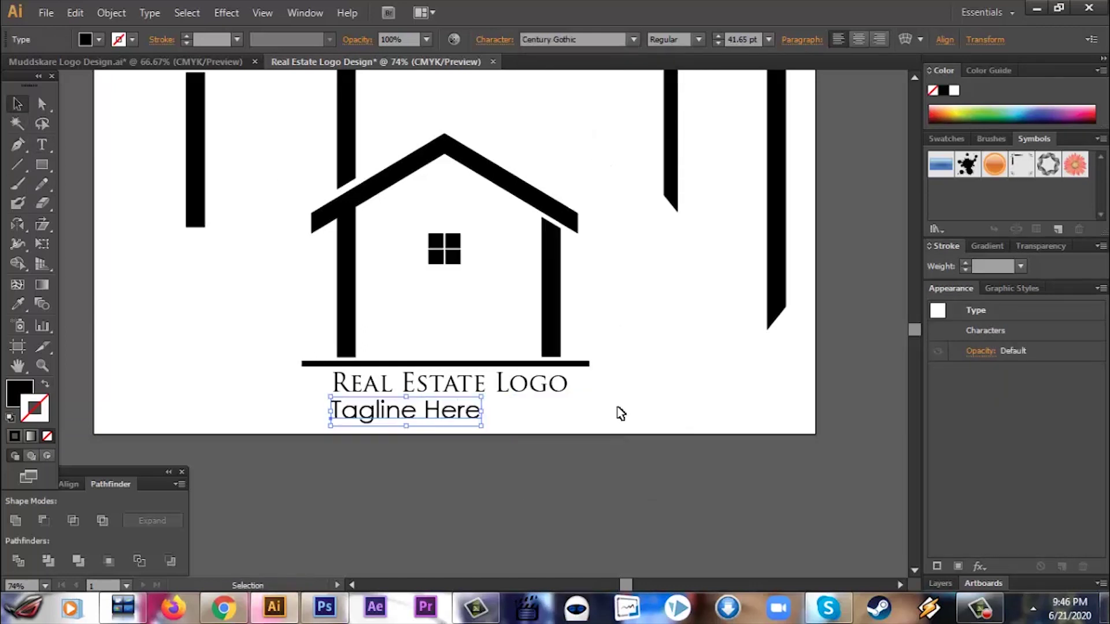
left_click(495, 40)
left_click(345, 209)
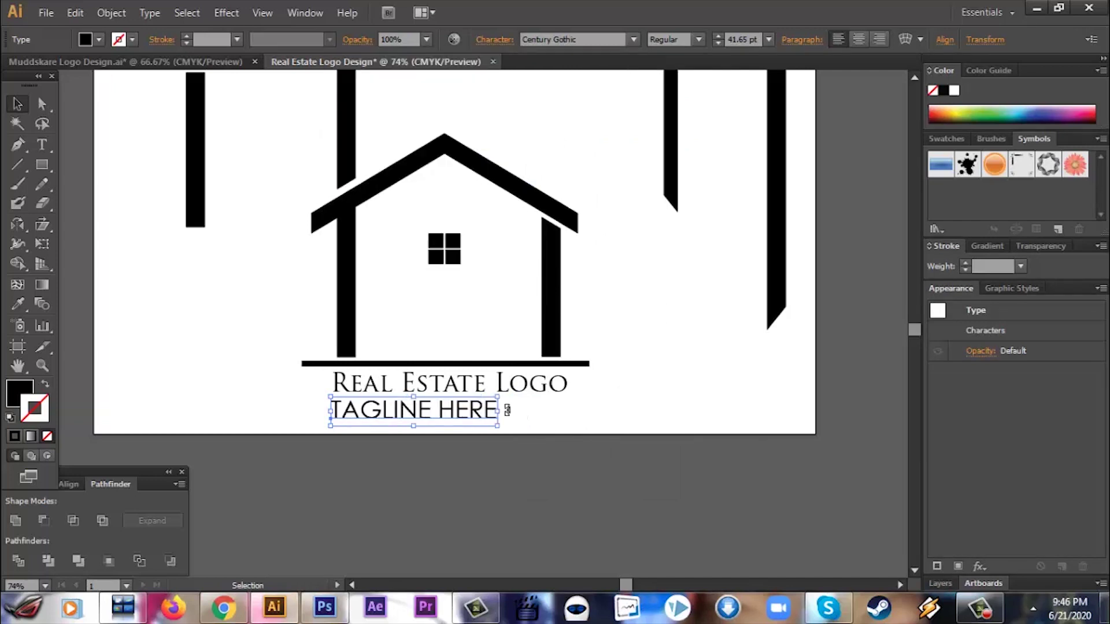
Scale the tagline down to about 20.78 pt and place it centrally beneath the title
left_click_drag(497, 397, 461, 406)
left_click(423, 443)
left_click(527, 421)
left_click(486, 404)
left_click(522, 411)
left_click(467, 406)
Set the title's font style to Bold and the tagline's font style to Regular
left_click(699, 40)
left_click(672, 92)
left_click(564, 388)
left_click(698, 40)
left_click(671, 92)
left_click(556, 438)
left_click(456, 403)
left_click(698, 40)
left_click(673, 75)
left_click(556, 414)
Nudge the title slightly left to centre it under the baseline
left_click(559, 389)
key("Left")
key("Left")
key("Left")
key("Left")
left_click(544, 418)
Widen the tagline's letter spacing and nudge it left to centre it beneath the title
left_click(478, 406)
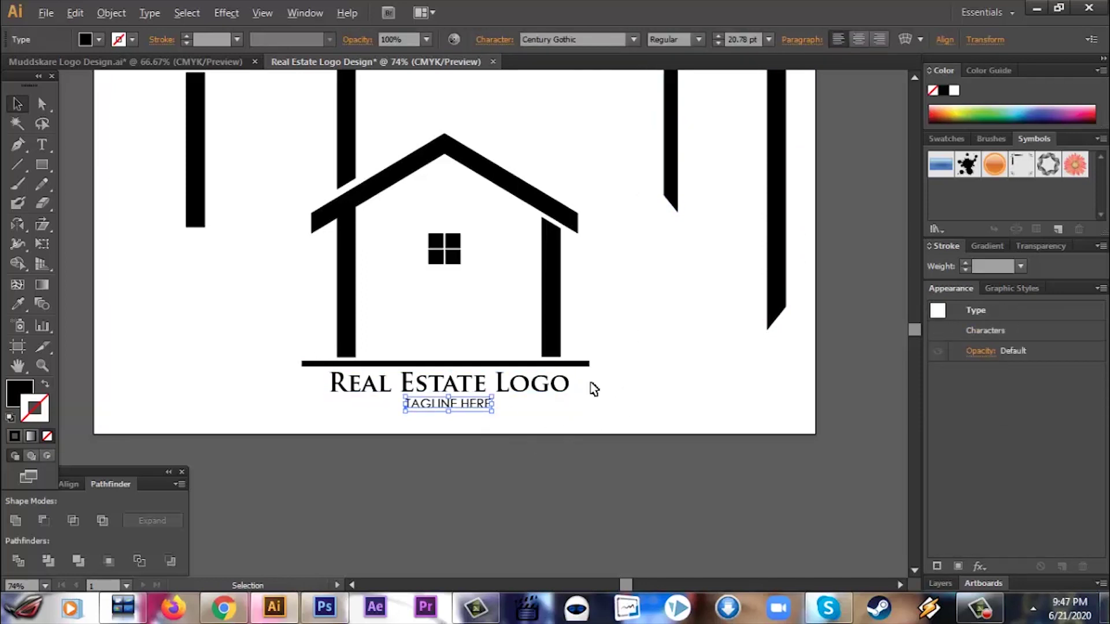
left_click_drag(512, 409, 504, 411)
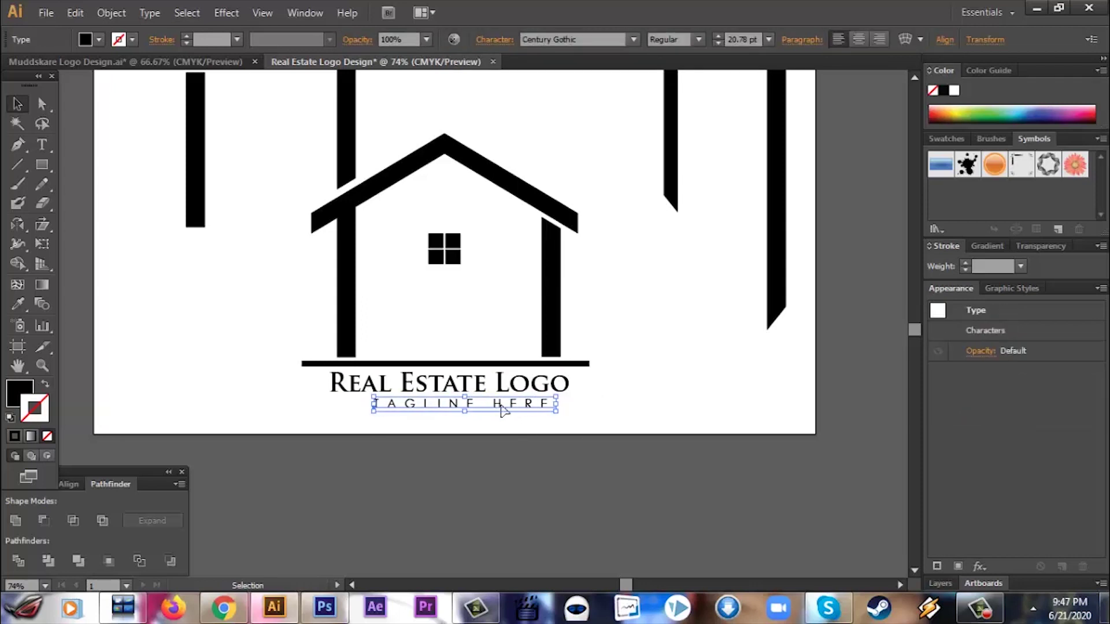
key("Left")
key("Left")
key("Left")
key("Left")
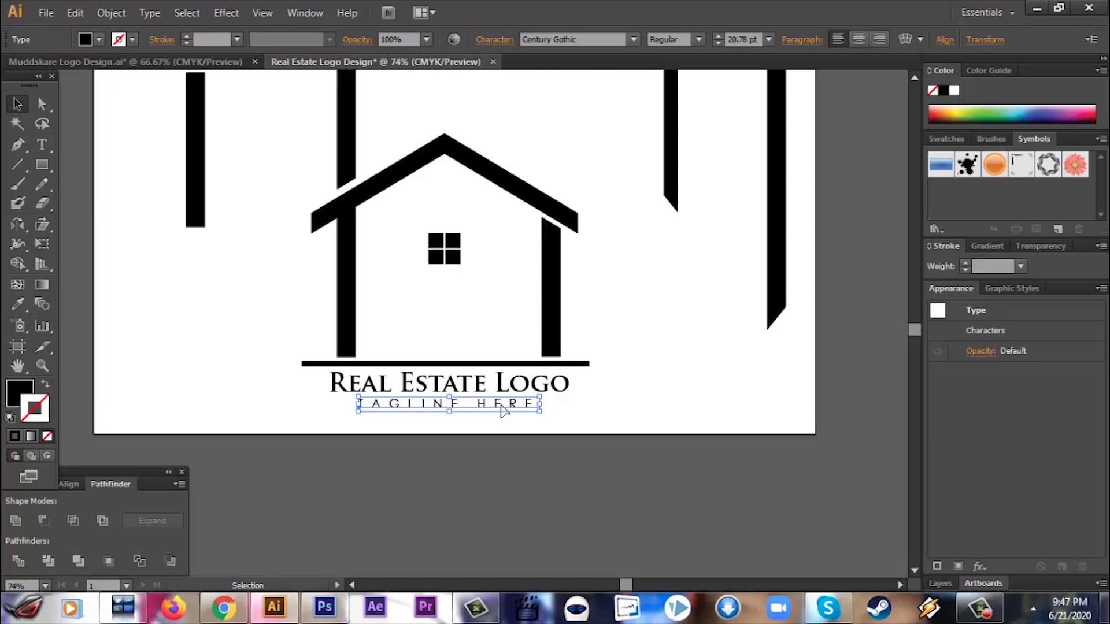
left_click(524, 451)
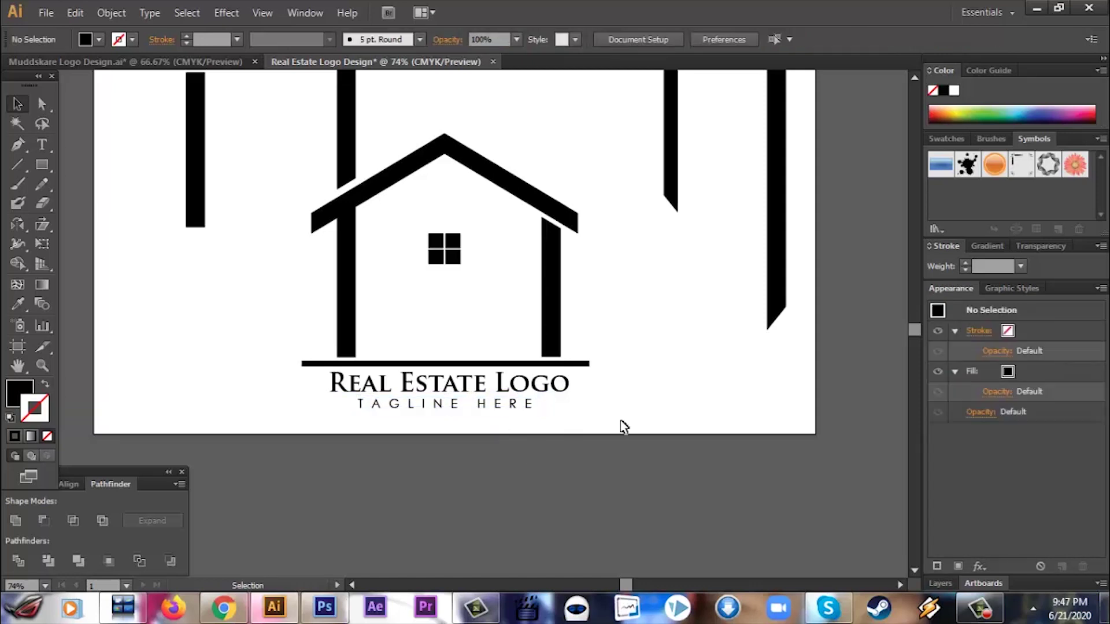
Reshape the spare straight bar into a short, wide door and place it below the window, just above the baseline
scroll(638, 422, "up", 1)
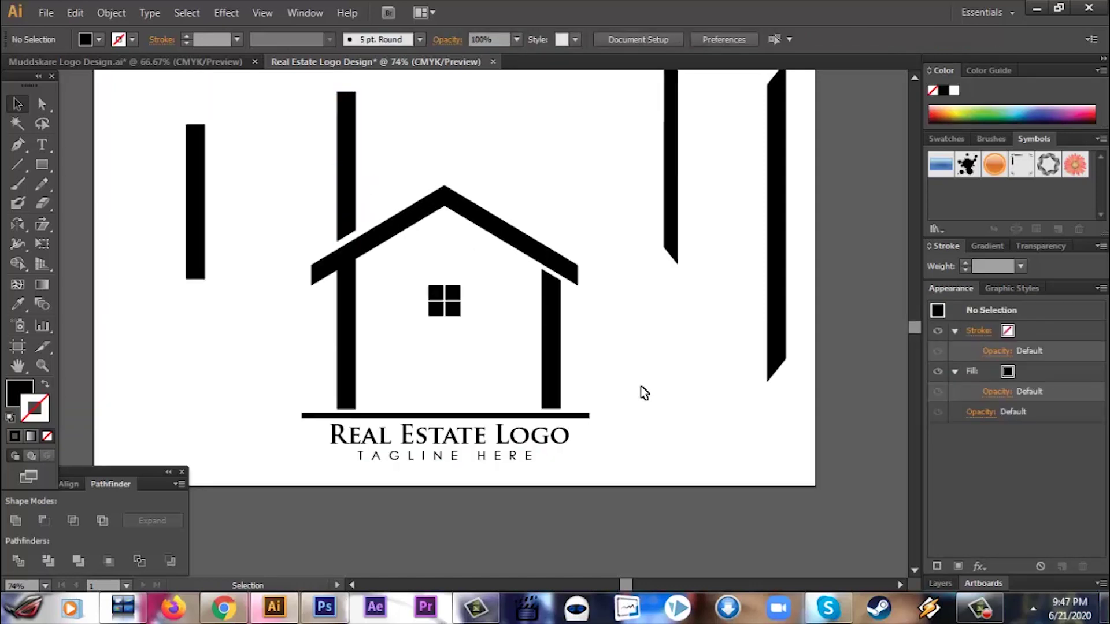
left_click(203, 231)
left_click_drag(205, 202, 250, 201)
left_click_drag(218, 125, 214, 156)
left_click_drag(233, 225, 195, 354)
left_click_drag(181, 286, 181, 317)
left_click_drag(160, 354, 446, 378)
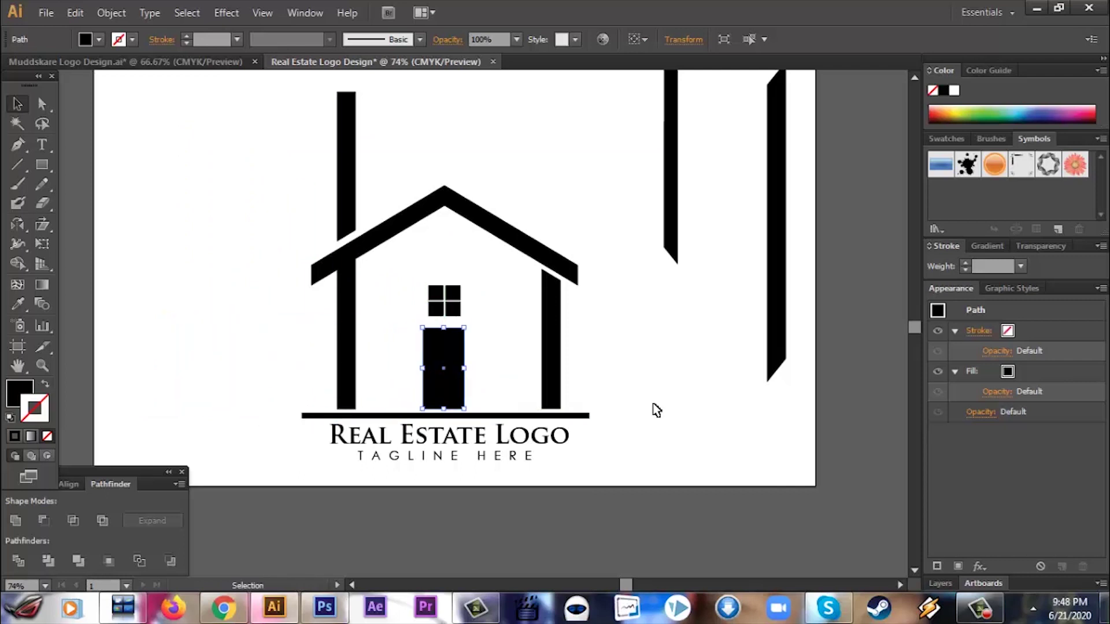
left_click(713, 424)
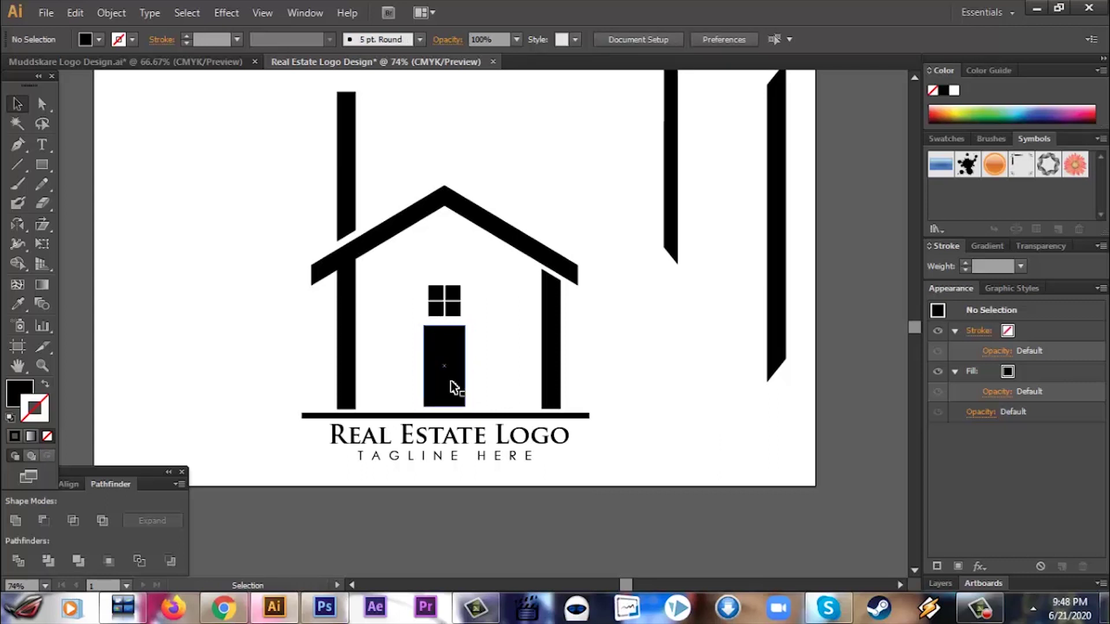
Enlarge the four-pane window and move it up under the roof peak, centred above the door
left_click(453, 306)
left_click(666, 359)
left_click_drag(487, 308, 411, 272)
key("shift+Right")
left_click(675, 333)
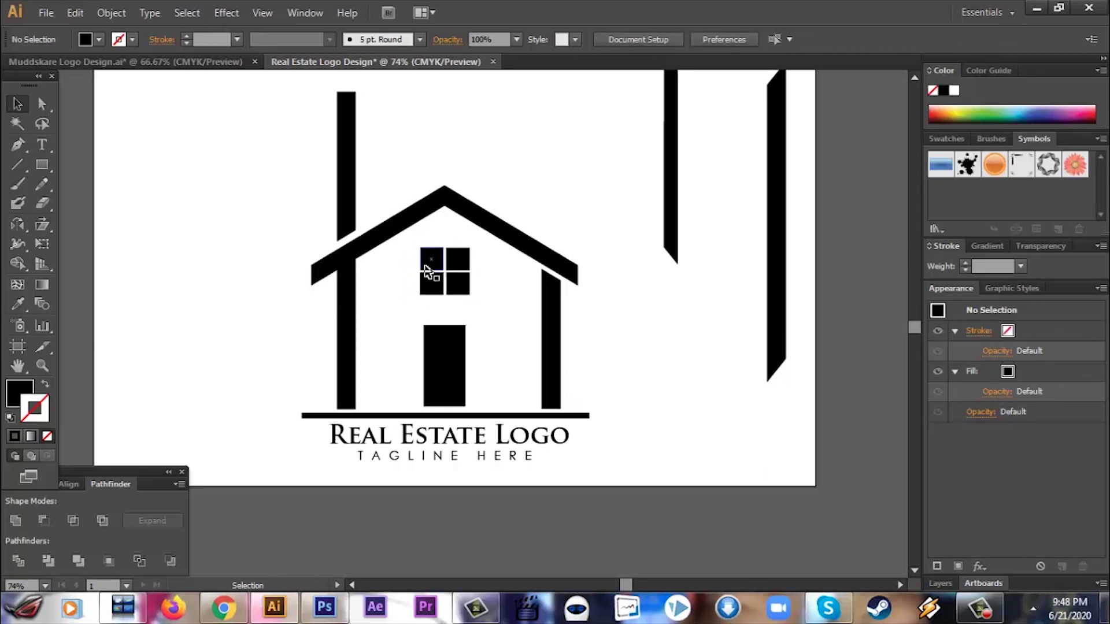
Nudge the door slightly right and up to line it up beneath the window
left_click(427, 271)
left_click(454, 362)
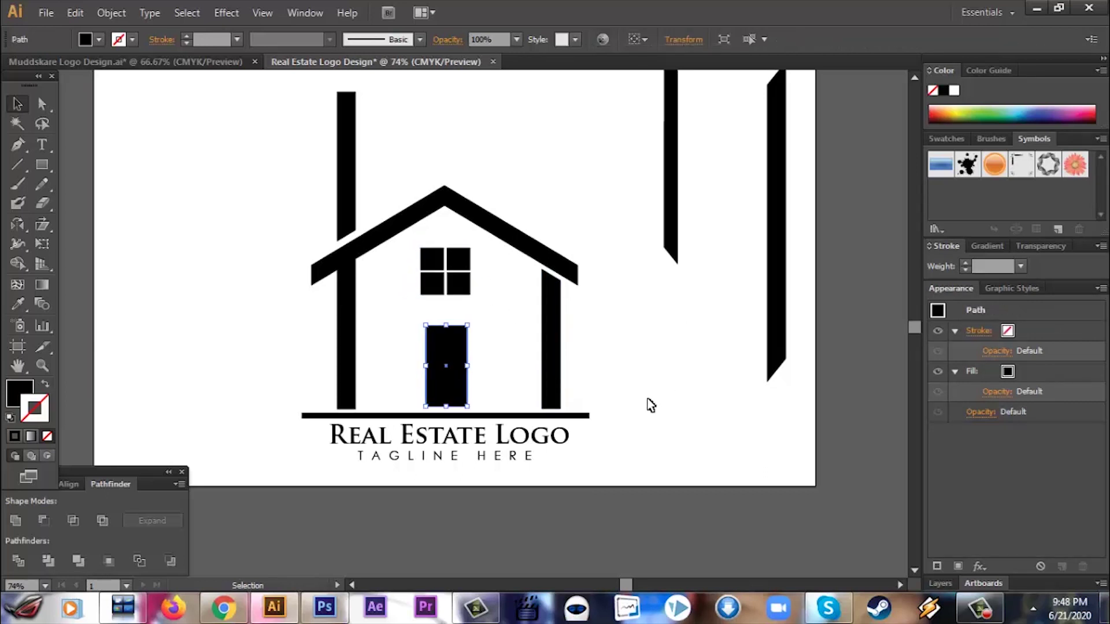
left_click(653, 405)
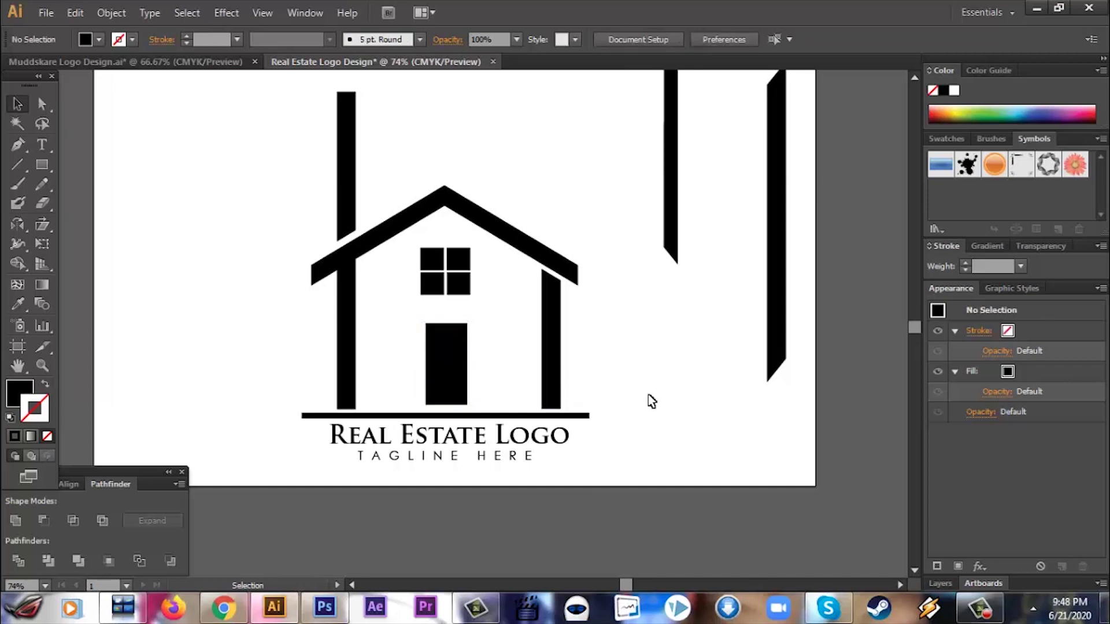
Draw a small white circle and place it near the left edge of the door as a doorknob
mouse_move(41, 164)
left_mouse_down()
mouse_move(101, 170)
mouse_move(110, 201)
left_mouse_up()
left_click_drag(241, 348, 435, 365)
left_click(98, 40)
left_click(32, 68)
left_click(176, 346)
left_click(512, 382)
left_click(437, 362)
left_click(506, 385)
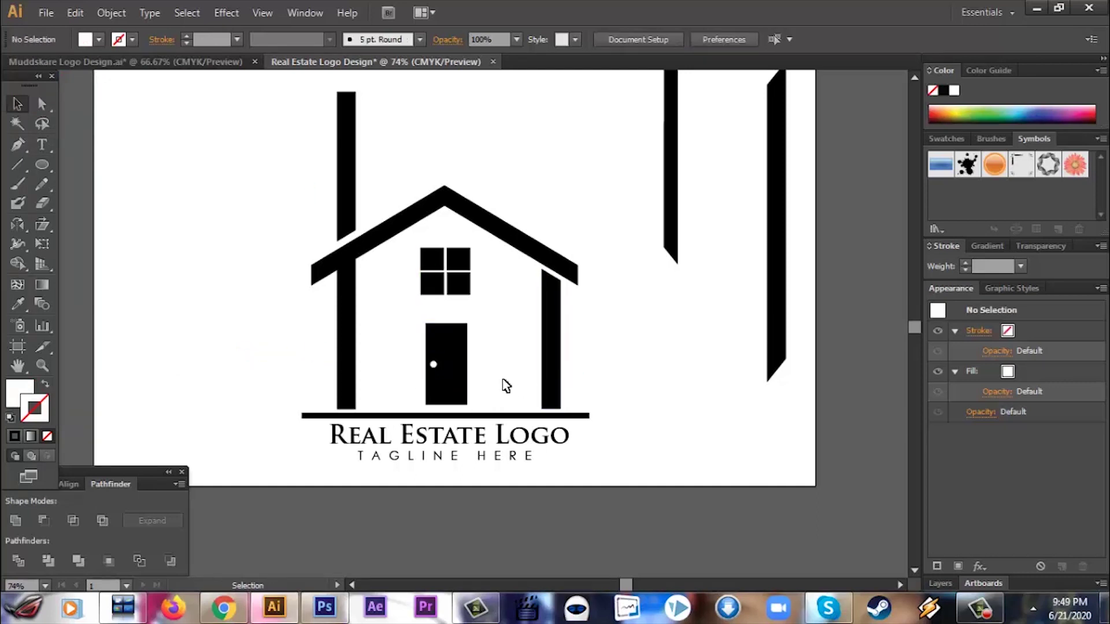
Cut the doorknob circle out of the door with Minus Front
left_click(434, 367)
left_click_drag(509, 378, 396, 363)
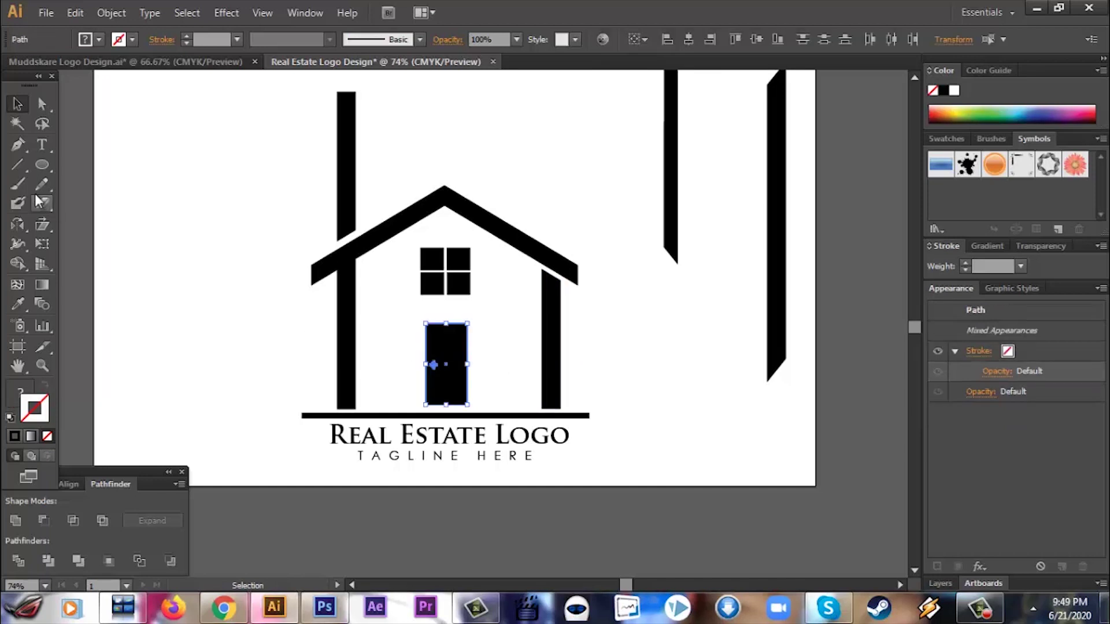
left_click(43, 522)
left_click(399, 409)
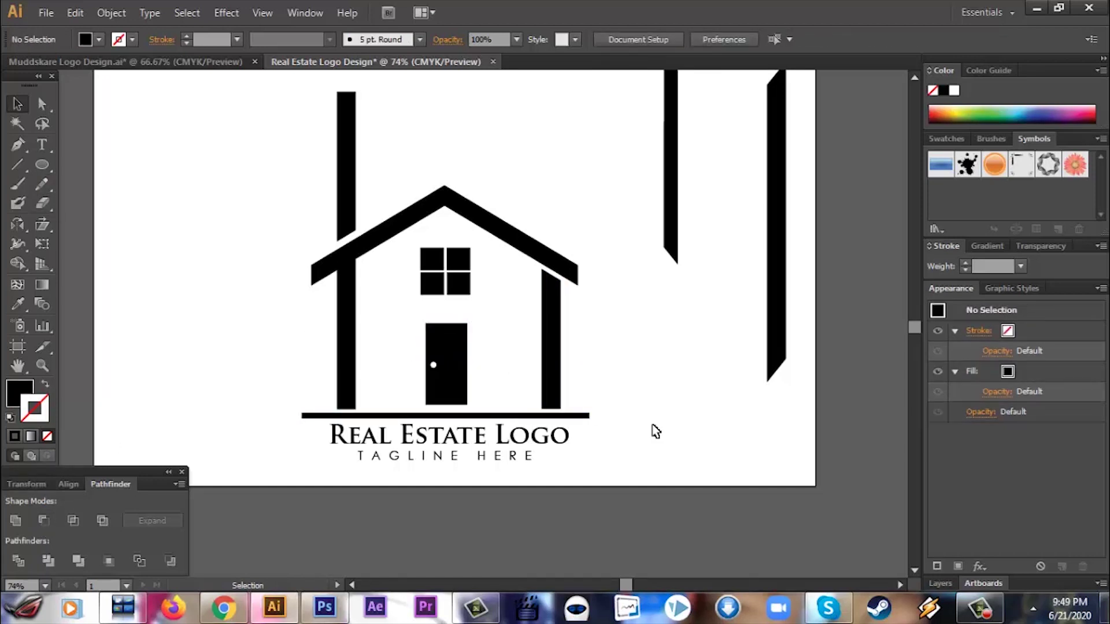
Move the long slanted spare bar from the right of the artboard to the blank area left of the house
mouse_move(346, 214)
left_mouse_down()
mouse_move(267, 301)
mouse_move(266, 366)
mouse_move(343, 210)
left_mouse_up()
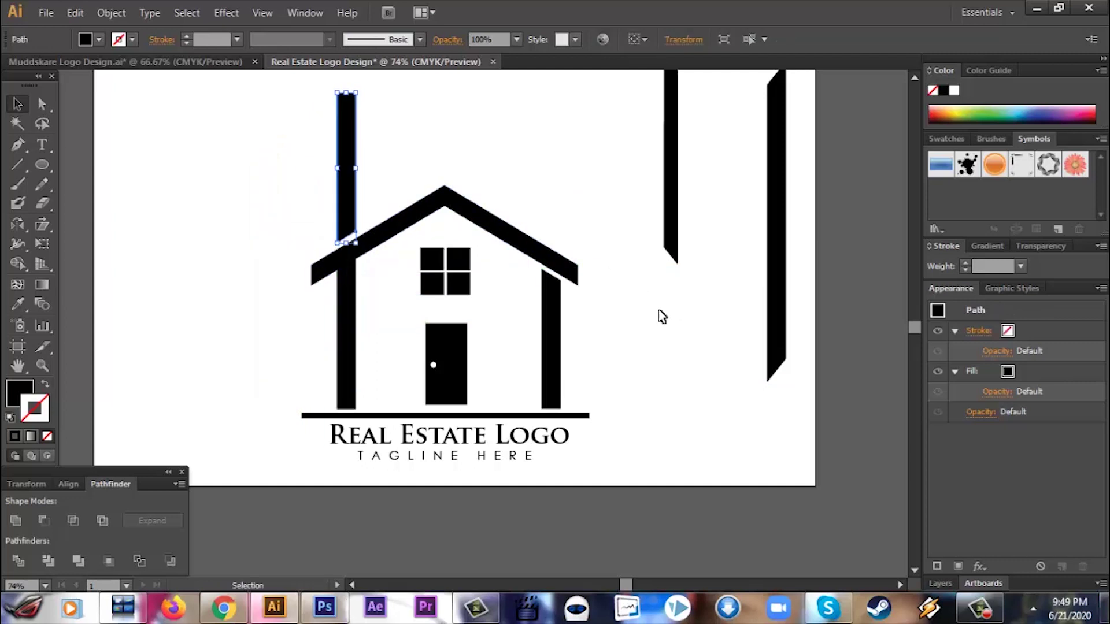
left_click(663, 317)
scroll(647, 335, "up", 3)
left_click_drag(777, 308, 146, 282)
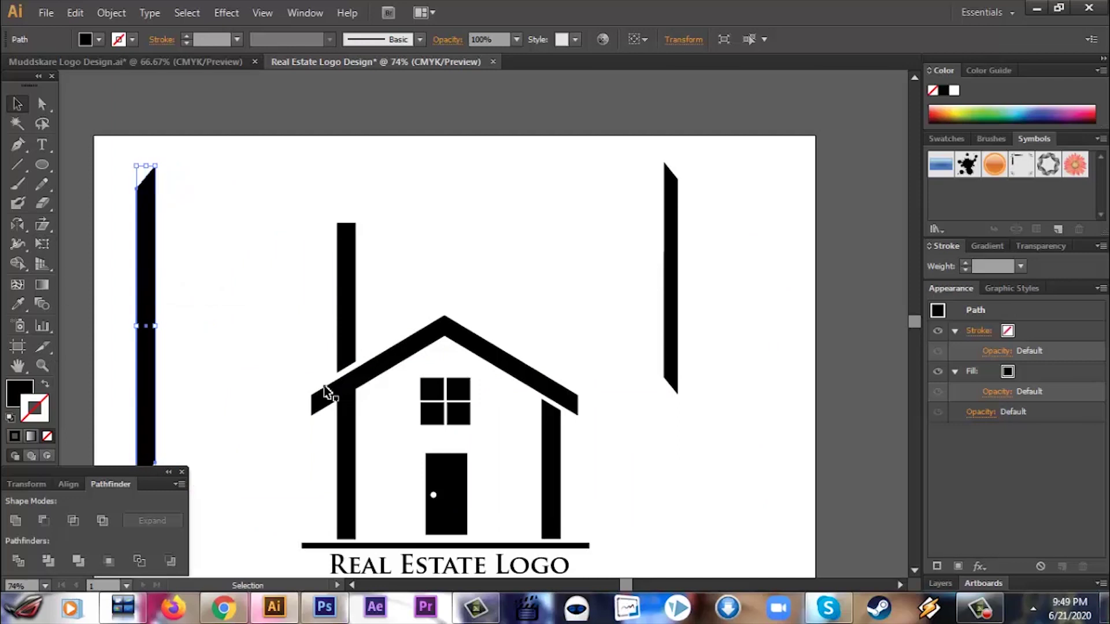
left_click_drag(346, 434, 283, 441)
left_click(236, 336)
left_click(283, 428)
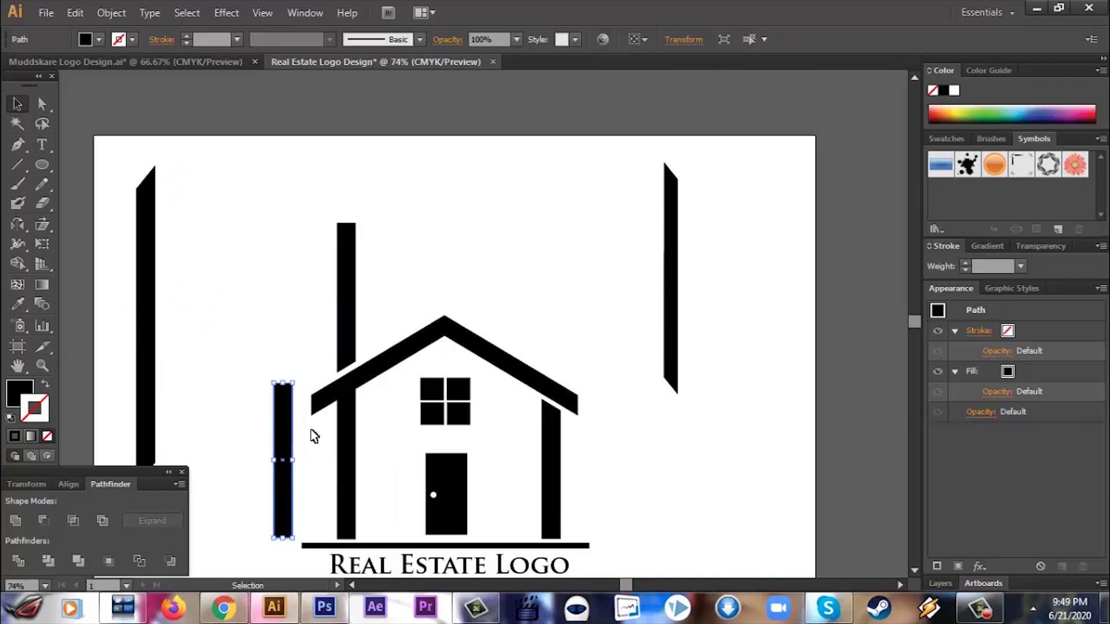
key("Delete")
Rotate the long slanted bar to horizontal and park it above the artboard, and park the other spare bar beyond the artboard's right edge
left_click_drag(138, 334, 225, 321)
left_click_drag(250, 152, 342, 317)
left_click_drag(231, 316, 317, 120)
left_click_drag(672, 296, 831, 230)
left_click(712, 359)
Save the document as "Real Estate Logo Design.ai" in the Muddskare folder, accepting the default Illustrator options
key("ctrl+s")
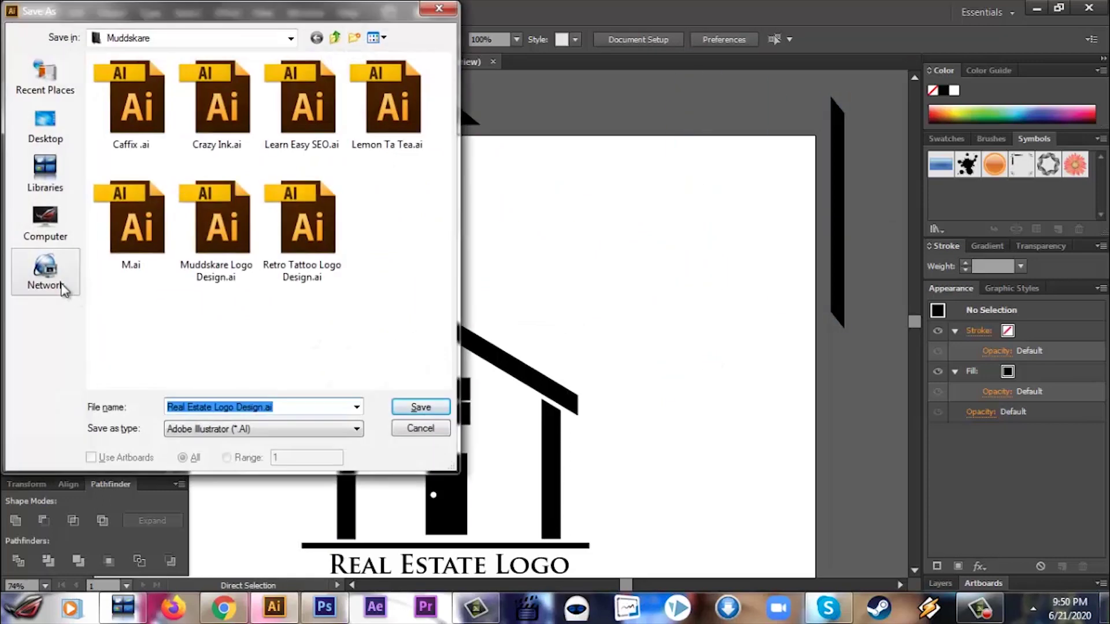
left_click(422, 404)
key("Return")
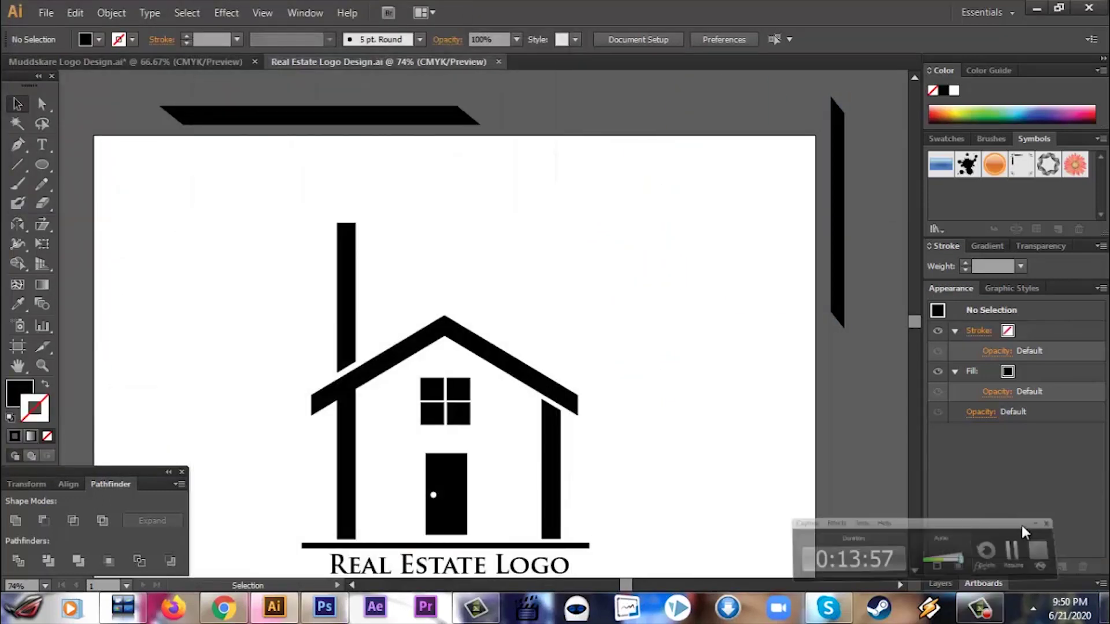
Move the tall chimney bar off the roof into the blank area left of the house
scroll(616, 470, "down", 3)
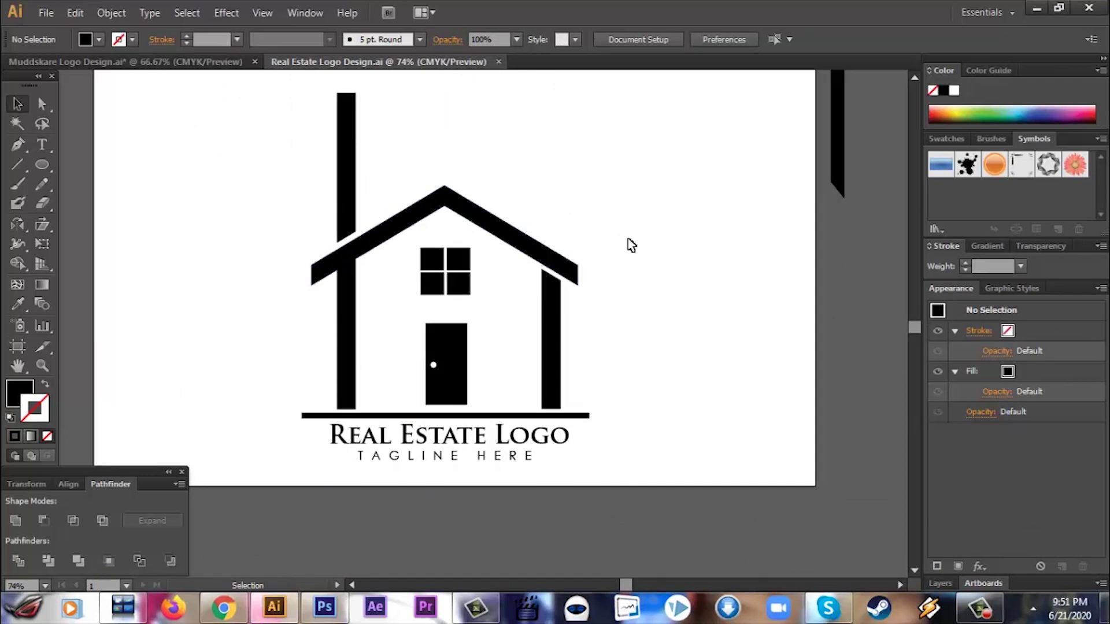
left_click_drag(337, 182, 207, 225)
left_click_drag(198, 293, 248, 359)
key("ctrl+z")
left_click(228, 218)
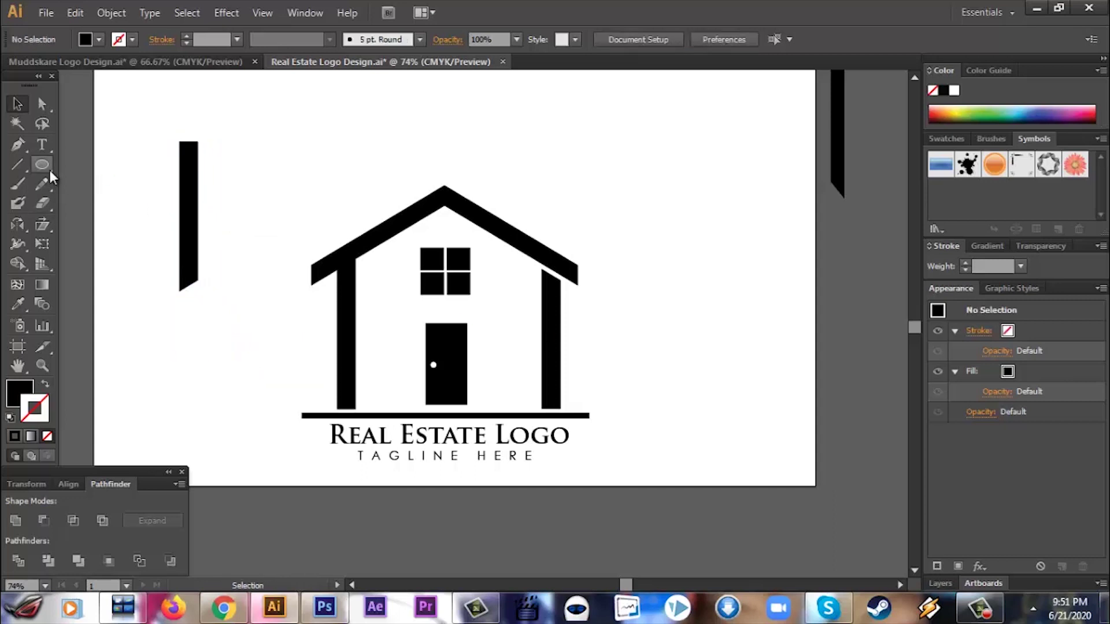
Try a short rectangular chimney on the roof's left slope
left_click_drag(50, 171, 42, 165)
mouse_move(178, 162)
left_mouse_down()
mouse_move(198, 231)
mouse_move(365, 214)
mouse_move(357, 209)
mouse_move(365, 225)
left_mouse_up()
key("v")
left_click(301, 221)
left_click(295, 232)
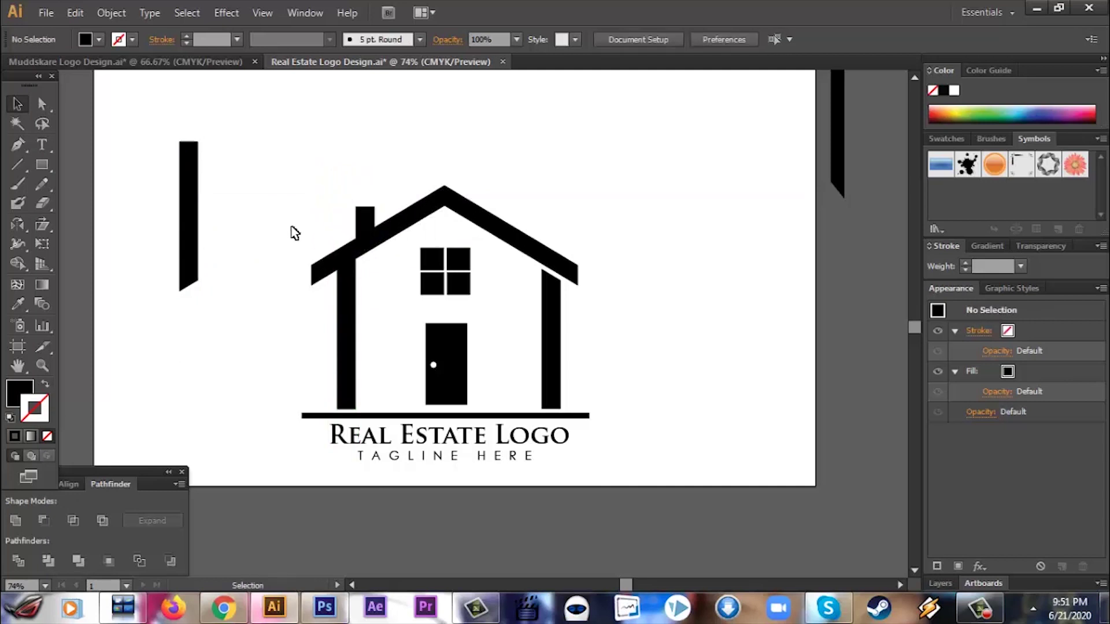
Delete the short rectangular chimney from the roof
left_click(454, 196)
left_click(366, 223)
key("Delete")
Duplicate the roof and offset the copy up and to the right so it crosses the original's right slope
left_click(454, 206)
left_click_drag(457, 208, 525, 212)
left_click(695, 328)
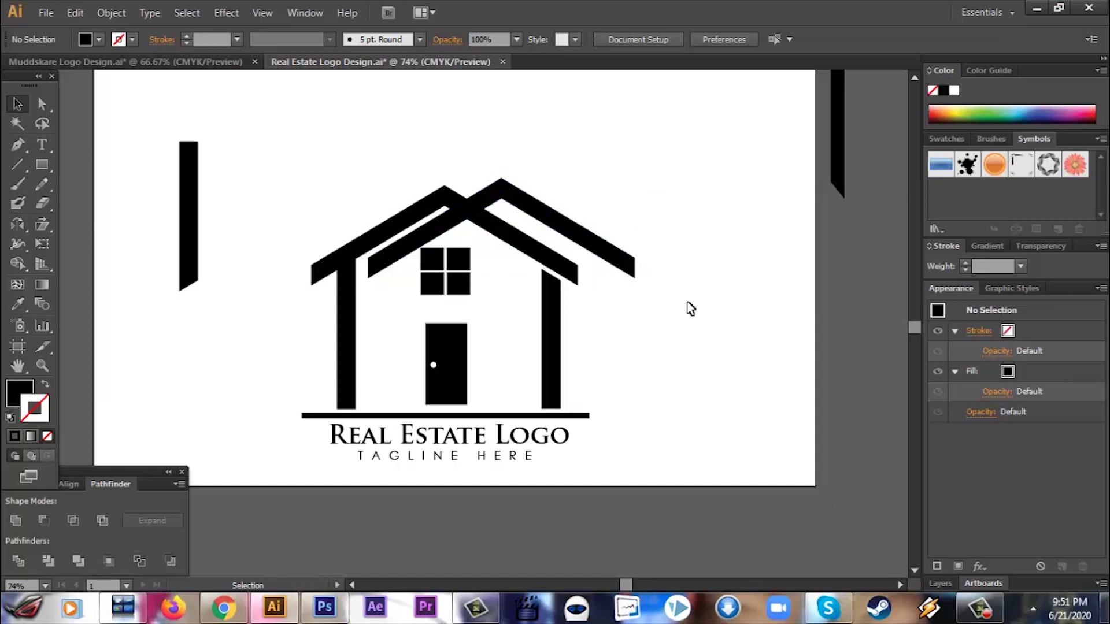
left_click_drag(538, 209, 578, 179)
left_click(672, 350)
left_click_drag(483, 195, 488, 200)
left_click(651, 344)
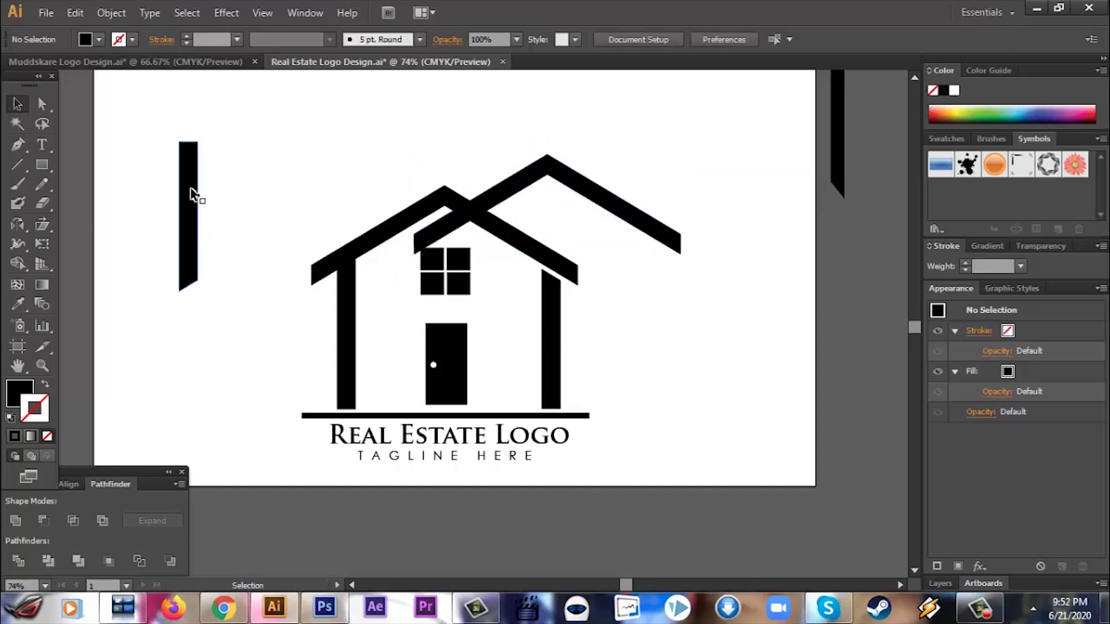
Reflect the spare chimney bar so its slanted end is on top, and place it as a wall beneath the second roof's right end
left_click(191, 194)
key("o")
key("Return")
left_click(560, 400)
key("Return")
left_click(448, 218)
key("Return")
key("v")
key("o")
key("Return")
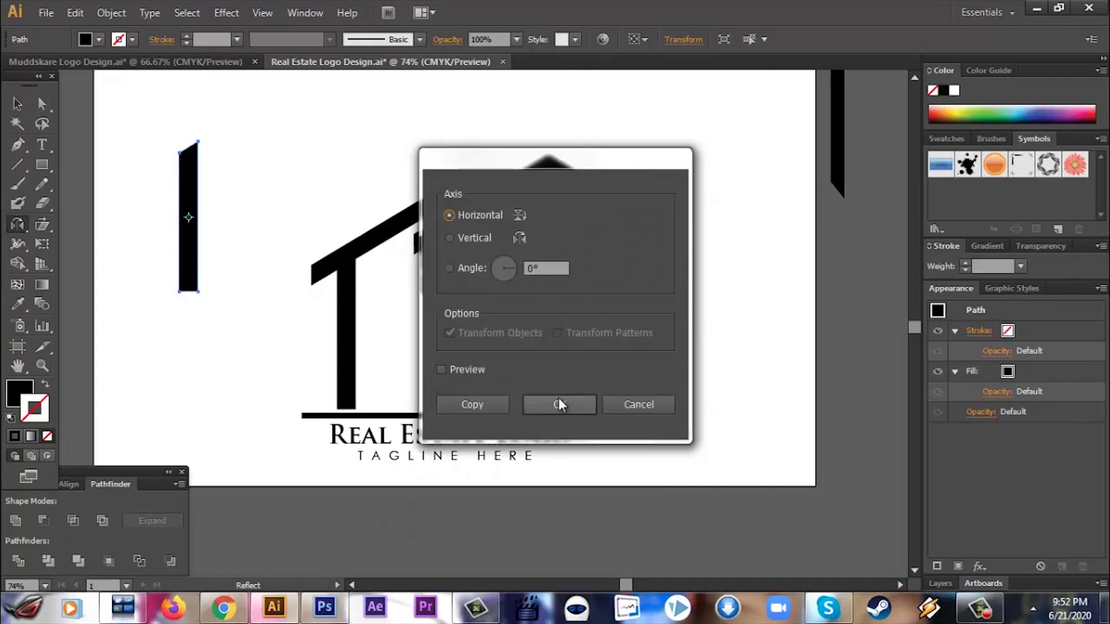
left_click(560, 405)
left_click_drag(190, 193, 656, 293)
left_click(732, 360)
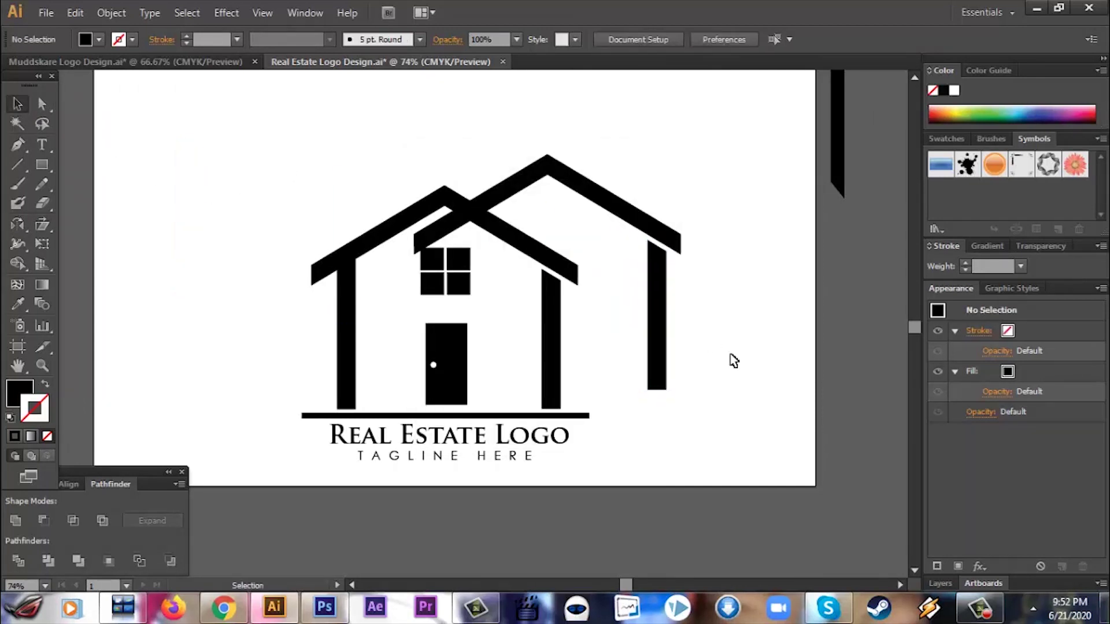
Duplicate both overlapping roofs together and place the copies in the blank area at the upper left
left_click(528, 239)
left_click(546, 170, "shift")
left_click_drag(480, 207, 240, 129)
Try cutting one copied roof out of the other with Minus Front
left_click(226, 225)
left_click_drag(247, 218, 217, 118)
left_click(44, 521)
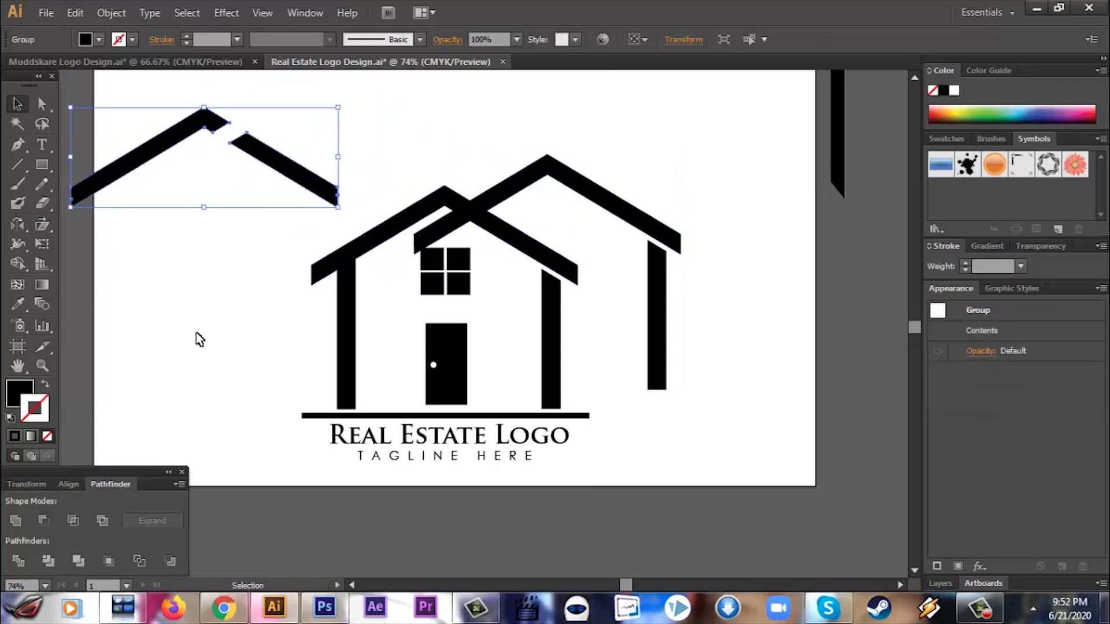
left_click(197, 334)
key("ctrl+z")
Cut and paste the higher copied roof in front, and try Minus Front on the pair again
left_click(199, 329)
left_click(259, 155)
left_click(350, 112)
key("ctrl+x")
key("ctrl+f")
left_click_drag(248, 215, 186, 119)
left_click(44, 521)
key("ctrl+z")
Bring the lower copied roof to the front and apply Pathfinder Trim to the two copies
left_click(181, 363)
left_click(280, 173)
key("ctrl+x")
key("ctrl+f")
left_click_drag(248, 243, 194, 120)
left_click(48, 561)
left_click(237, 269)
Isolate the trimmed group and delete the lower roof and the cut-off stub, keeping only the trimmed higher roof
left_click(233, 145)
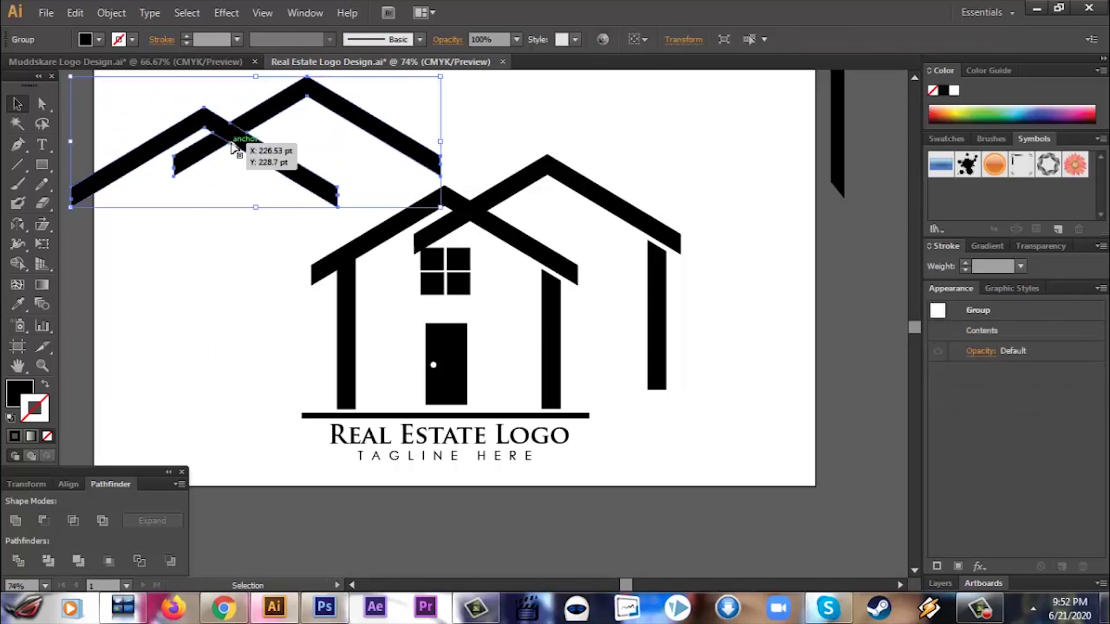
double_click(232, 144)
left_click(234, 144)
key("Delete")
left_click(209, 154)
key("Delete")
double_click(247, 240)
Delete the untrimmed second roof and place the trimmed copy behind the main roof's right slope, leaving a small gap
left_click(529, 177)
key("Delete")
left_click_drag(383, 135, 636, 218)
key("Up")
key("Up")
key("Up")
left_click(730, 340)
Nudge the second house's wall to the right until it sits beneath the trimmed roof's right end
left_click(662, 297)
key("Right")
key("Right")
key("Right")
key("Right")
key("Right")
key("Right")
key("Right")
key("Right")
key("Right")
key("Right")
key("Right")
key("Right")
key("Right")
key("Right")
key("Right")
key("Right")
key("Right")
key("Right")
left_click(718, 362)
Extend the baseline to the right past the second house and lengthen its wall down to just above the baseline
left_click(668, 384)
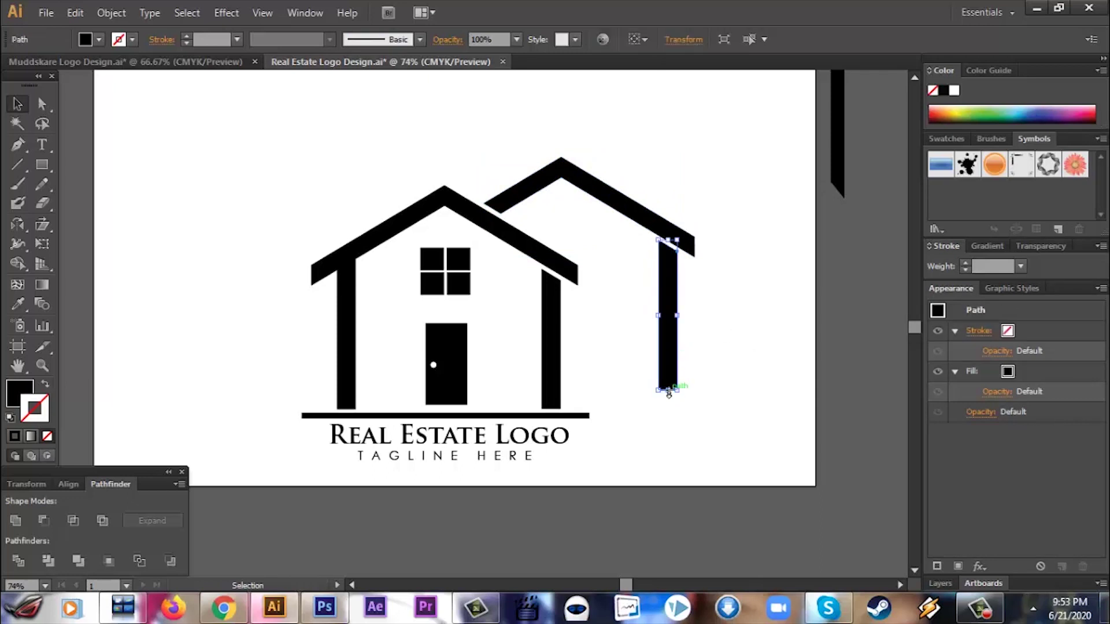
left_click(584, 415)
left_click_drag(590, 415, 724, 416)
left_click(730, 411)
left_click(692, 416)
left_click(666, 382)
left_click_drag(668, 389, 669, 409)
left_click(743, 390)
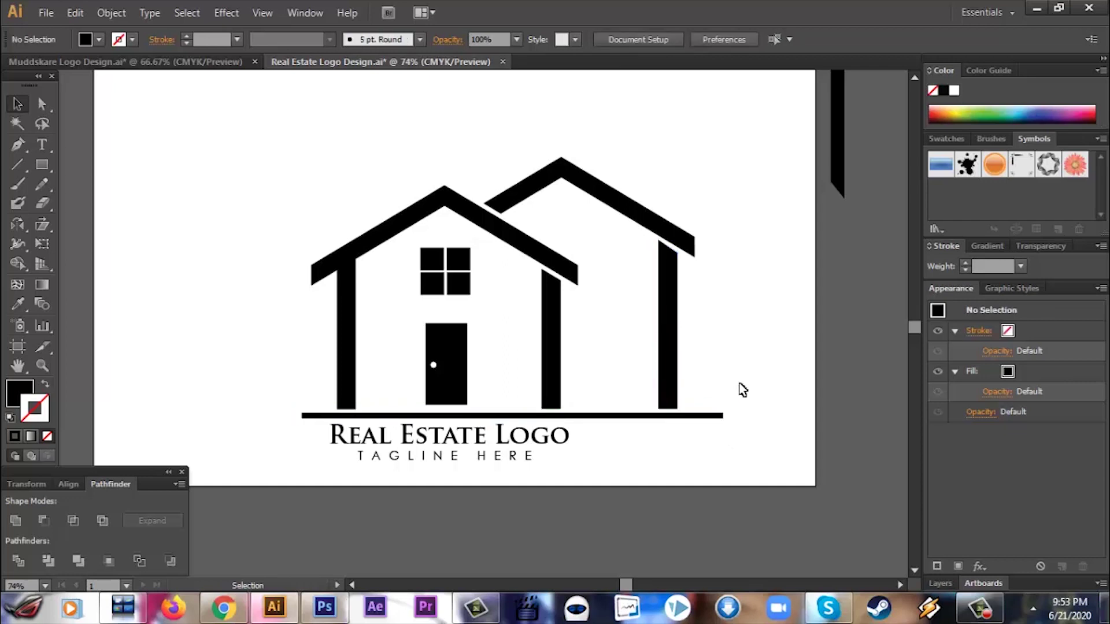
Scale the second house's wall slightly wider and raise its top until it overlaps the roof
left_click(655, 231)
left_click(668, 283, "shift")
left_click(737, 292)
left_click(666, 291)
left_click(727, 316)
left_click(668, 322)
left_click_drag(42, 224, 99, 240)
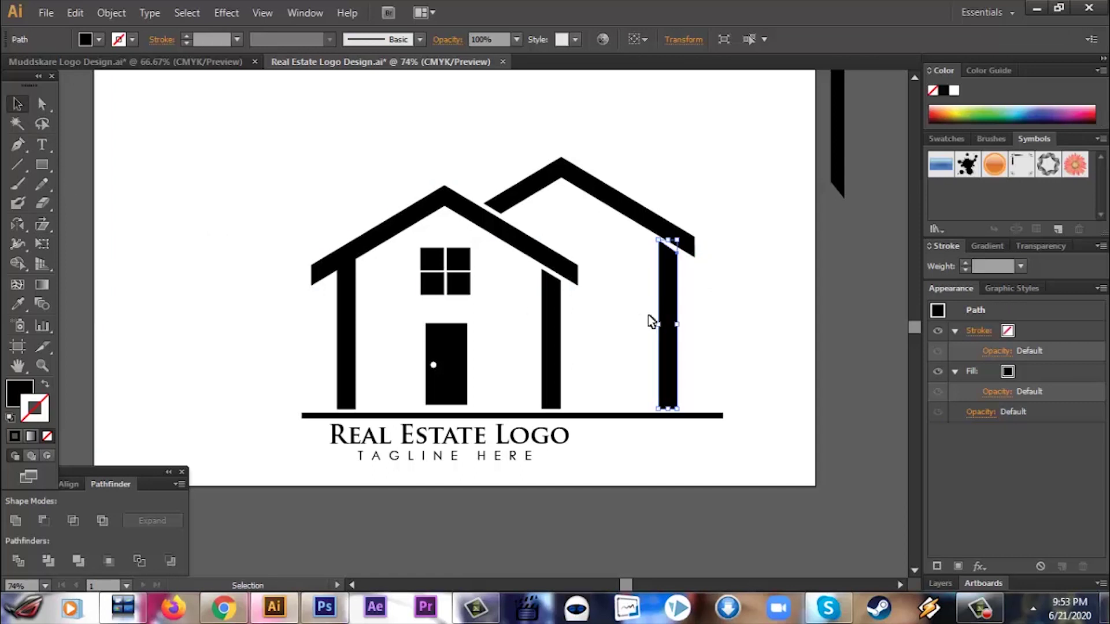
key("v")
left_click(724, 289)
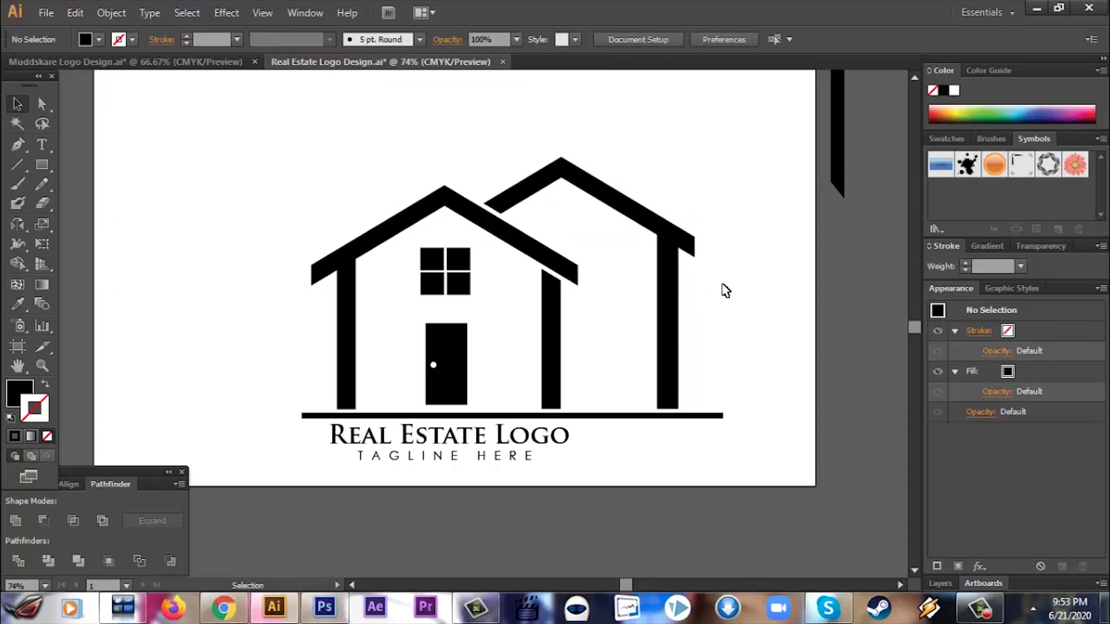
Duplicate the second house's roof and wall to the left and cut the roof out of the wall copy with Minus Front
left_click_drag(723, 284, 646, 226)
left_click_drag(671, 278, 242, 222, "alt")
left_click(44, 520)
key("ctrl+z")
left_click(44, 521)
Place the slant-topped wall copy beneath the second house's roof and delete the original wall behind it
left_click(672, 341)
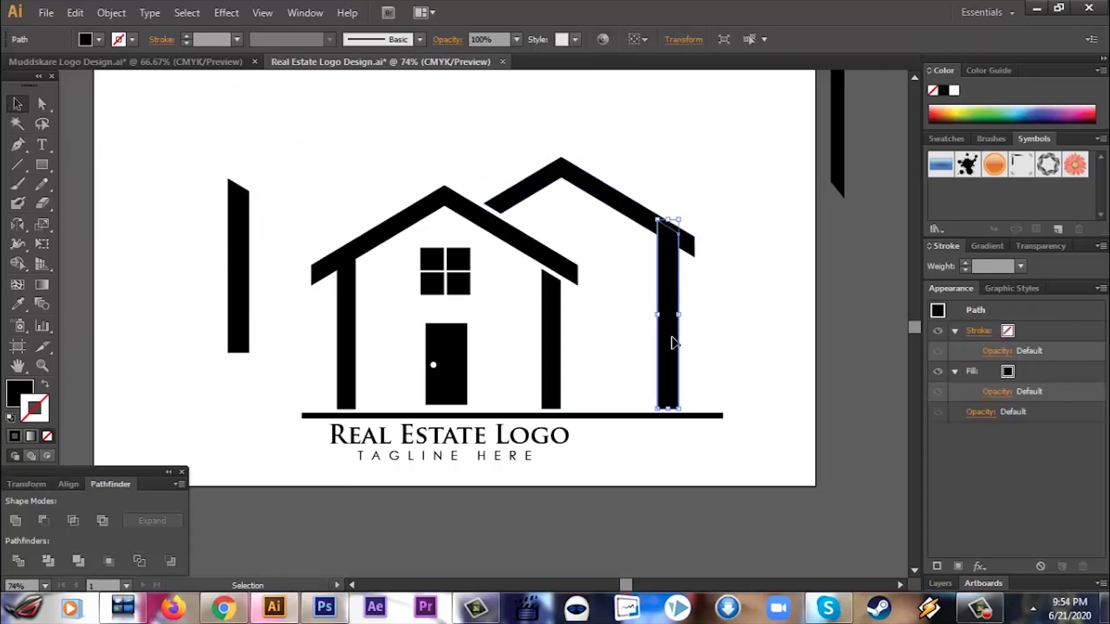
left_click_drag(239, 285, 669, 343)
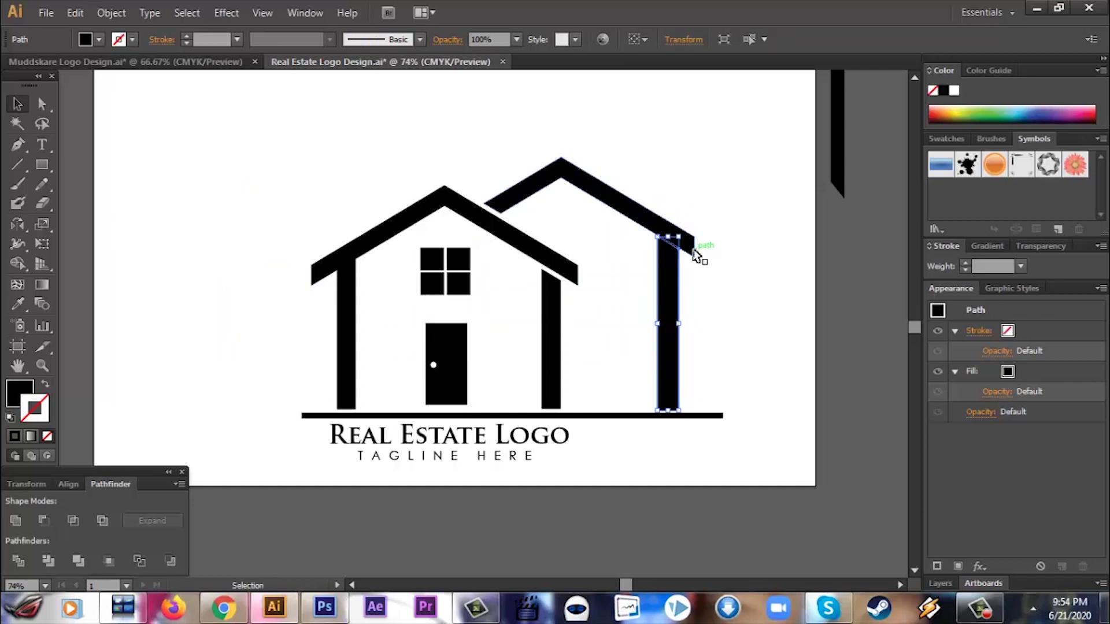
mouse_move(665, 277)
left_mouse_down()
mouse_move(644, 277)
mouse_move(665, 292)
left_mouse_up()
left_click(665, 277)
key("Delete")
left_click(654, 216)
left_click(722, 279)
left_click(663, 403)
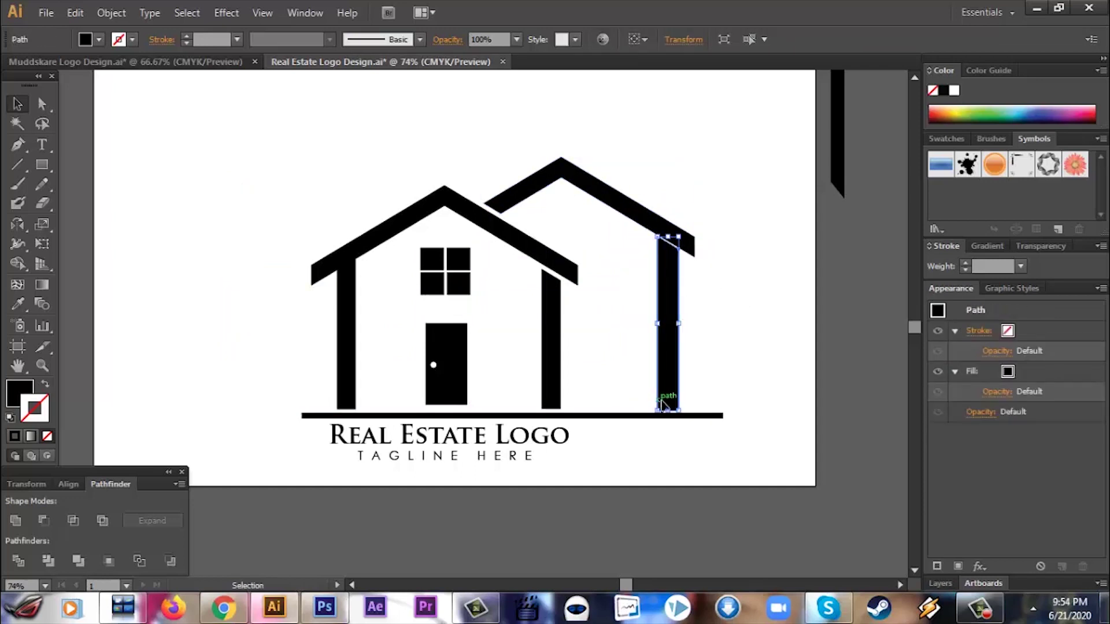
left_click(720, 384)
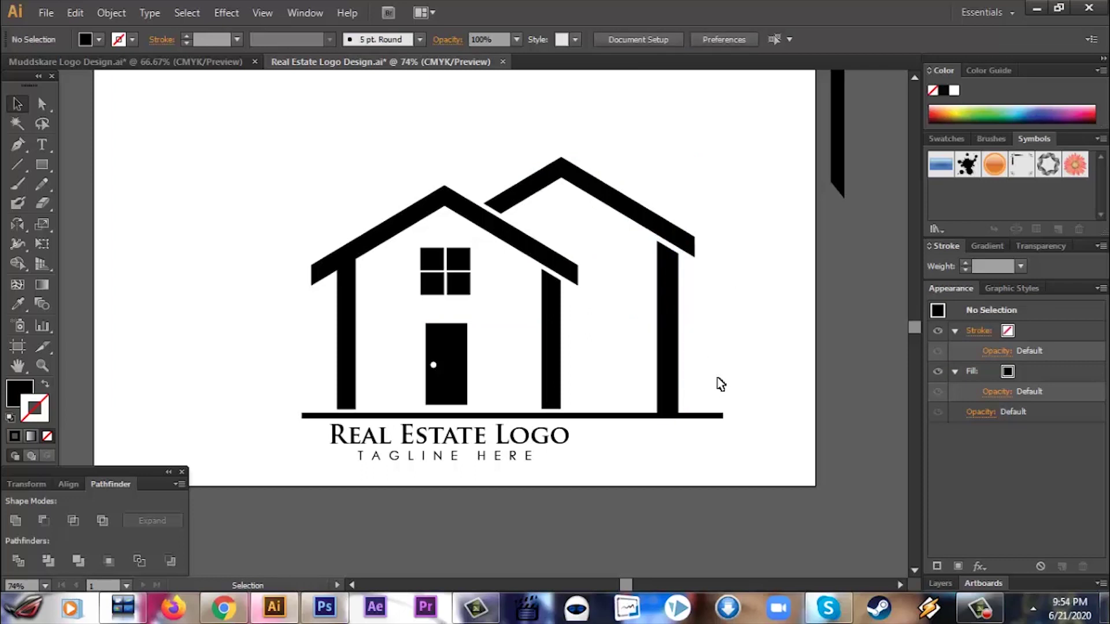
key("ctrl+z")
left_click(753, 340)
Duplicate the second house's roof and wall, mirror the copy left to right, and place it behind the main roof's left slope
left_click_drag(751, 337, 623, 207)
left_click_drag(665, 272, 251, 251)
key("o")
key("Return")
left_click(560, 403)
left_click(16, 106)
left_click_drag(175, 173, 210, 322)
left_click(299, 168)
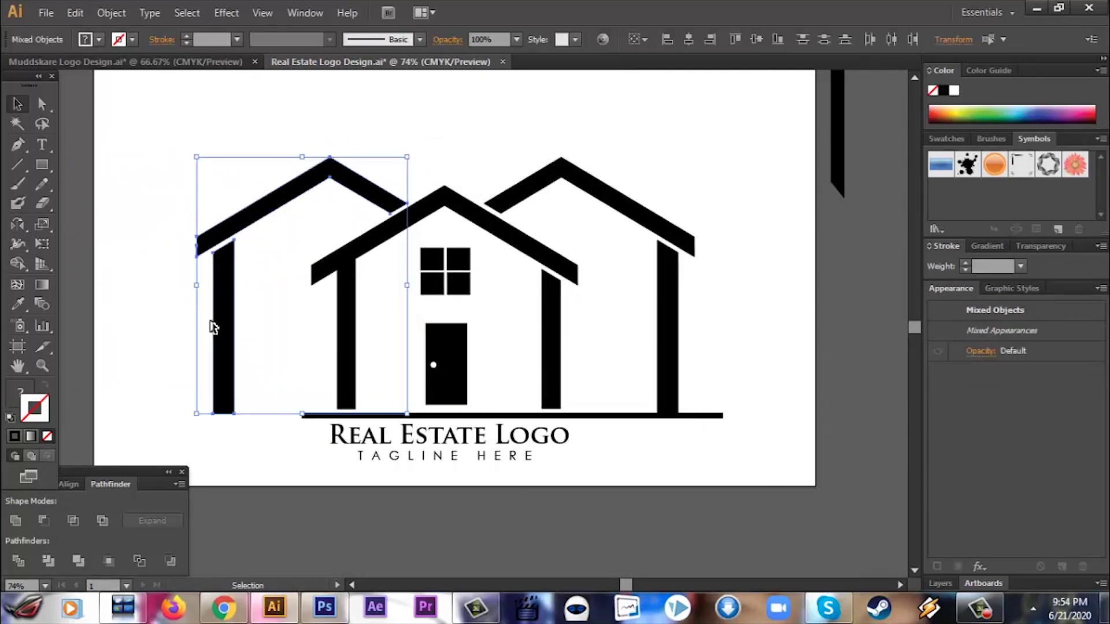
Extend the baseline leftward until it runs beneath the mirrored left house
left_click(555, 416)
left_click_drag(302, 416, 173, 420)
left_click(154, 353)
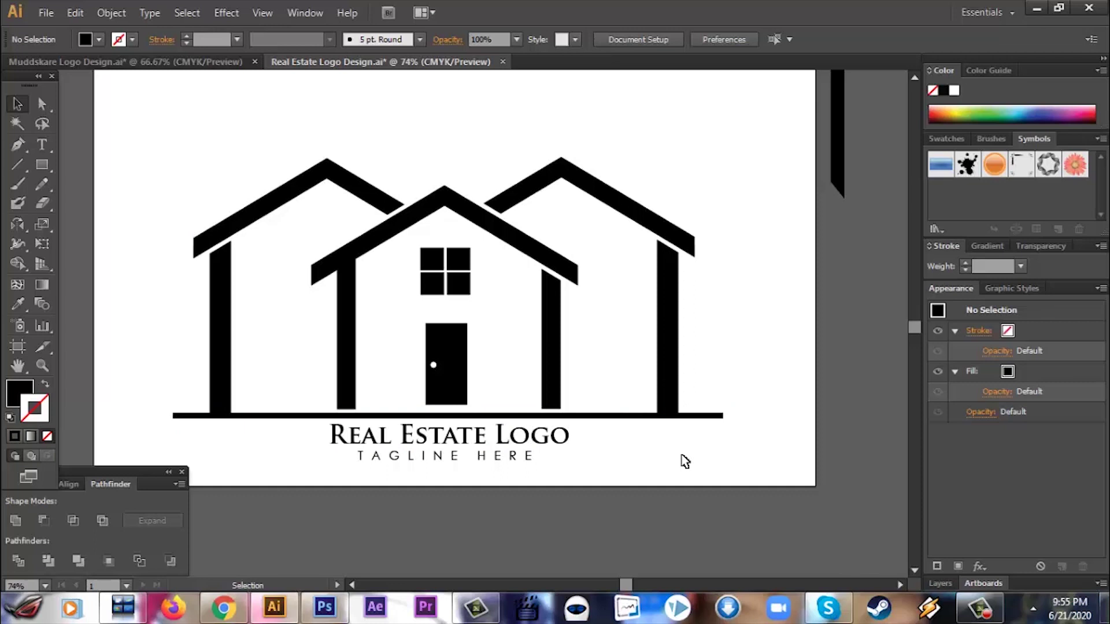
Enlarge "Real Estate Logo" and the tagline together, keeping them centred beneath the baseline
left_click_drag(605, 476, 293, 427)
left_click(731, 463)
left_click_drag(563, 474, 684, 476)
key("ctrl+z")
left_click_drag(328, 475, 265, 486)
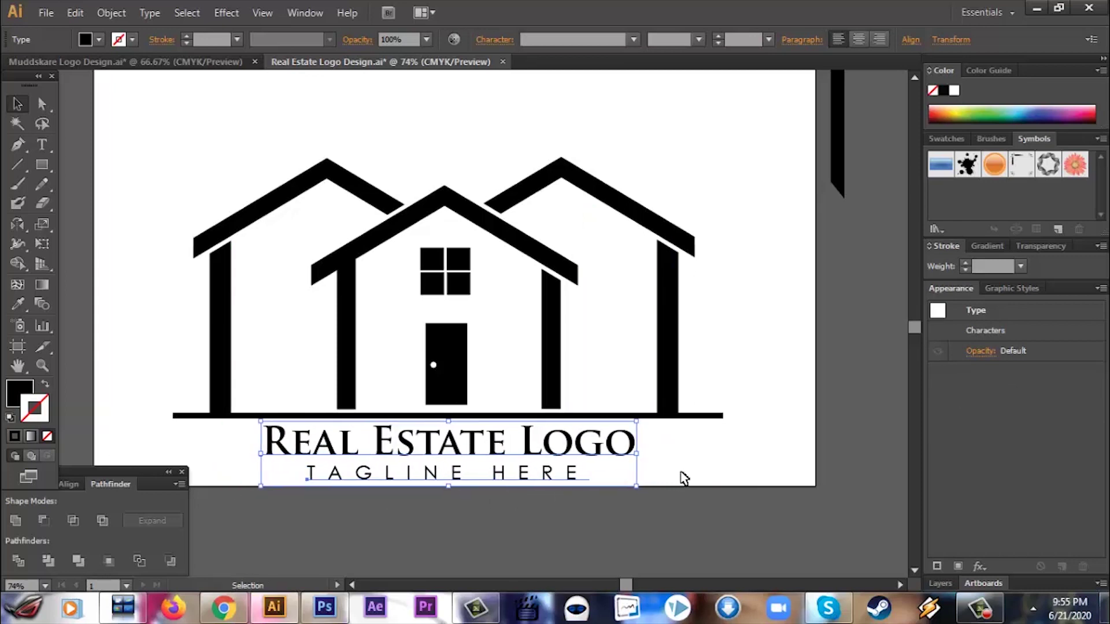
Try to move the central house, walls, baseline and text up the artboard without the side roofs
left_click_drag(682, 476, 470, 403)
left_click_drag(476, 453, 473, 405)
left_click(653, 481)
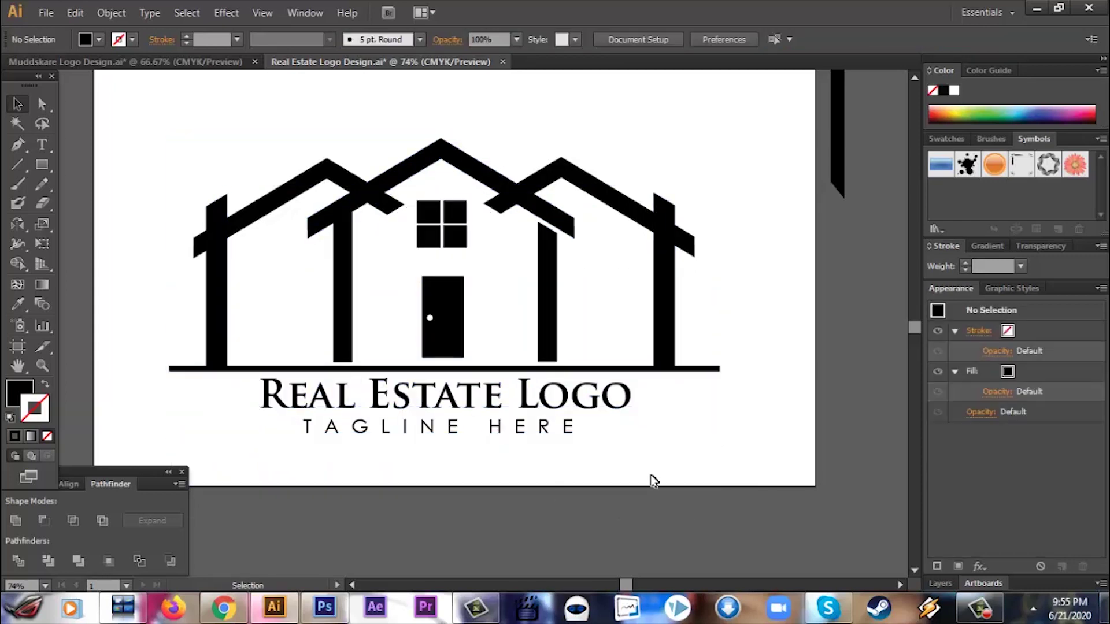
left_click(364, 185)
left_click(624, 473)
key("ctrl+z")
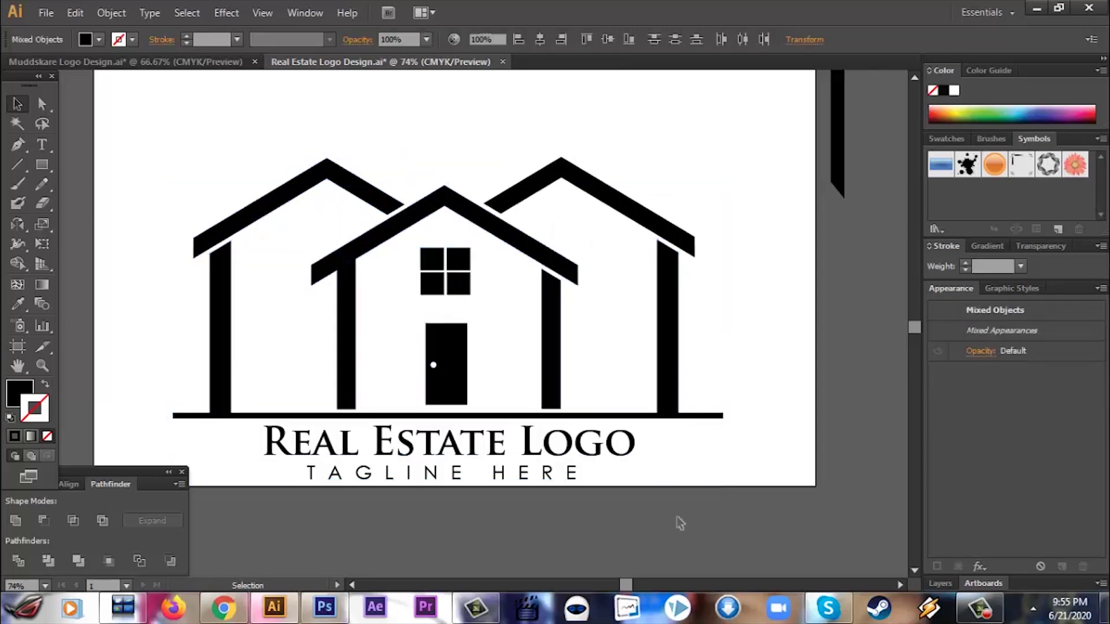
Move the complete logo, including all three houses, the baseline and the text, up the artboard
left_click_drag(677, 519, 462, 295)
key("Up")
key("Up")
key("Up")
key("Up")
key("Up")
key("Up")
key("Up")
key("Up")
key("Up")
key("Up")
key("Up")
key("Up")
key("Up")
key("Up")
key("Up")
key("Up")
key("Up")
key("Up")
key("Up")
key("Up")
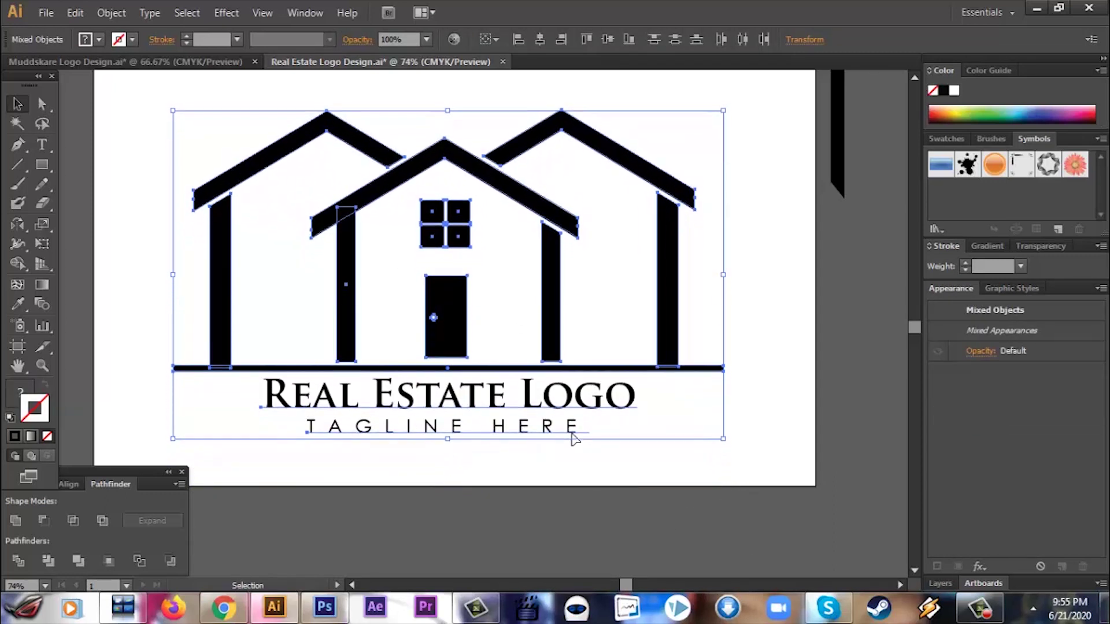
key("Up")
key("Up")
key("Up")
left_click(590, 463)
Try a copy of the left house's roof above the central roof, and delete the copy
scroll(589, 463, "up", 3)
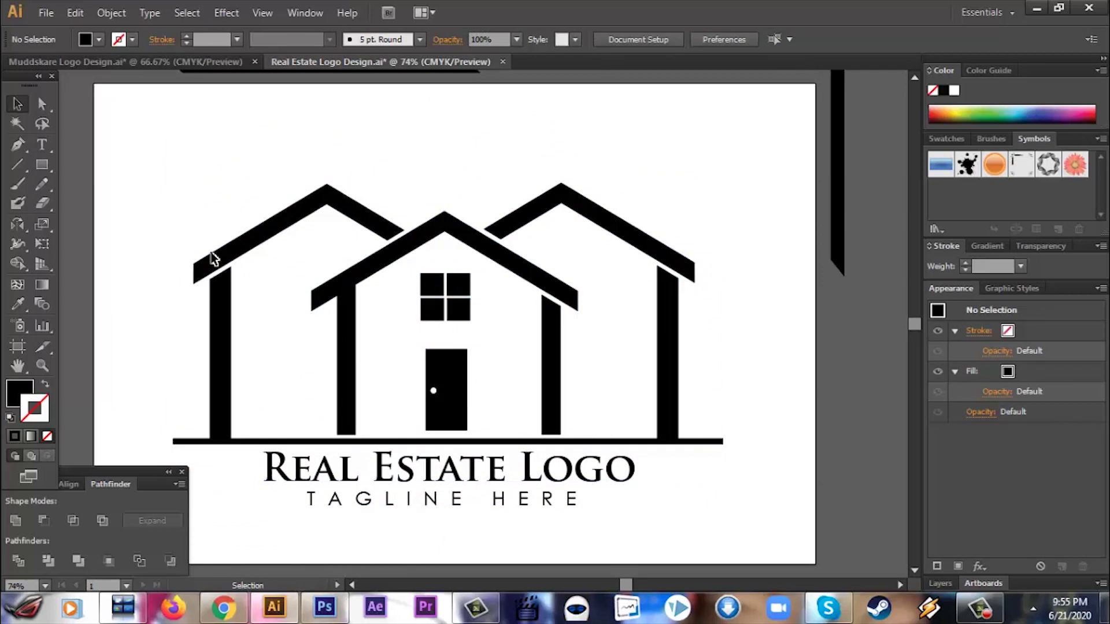
left_click(288, 231)
mouse_move(286, 227)
left_mouse_down()
mouse_move(389, 191)
mouse_move(410, 207)
left_mouse_up()
left_click(583, 147)
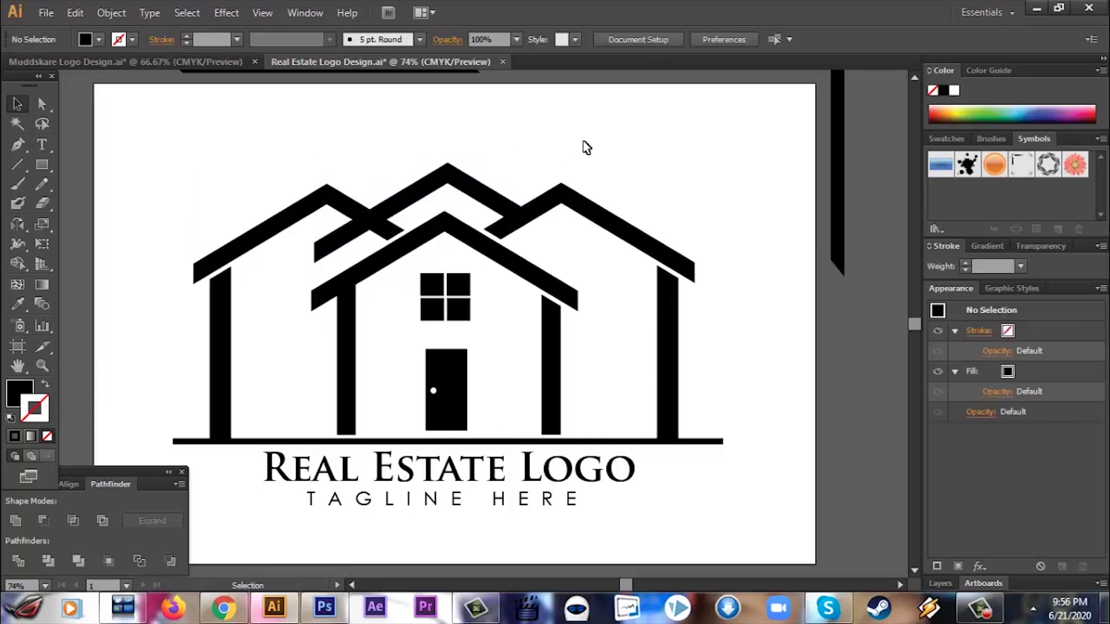
left_click(466, 187)
key("Delete")
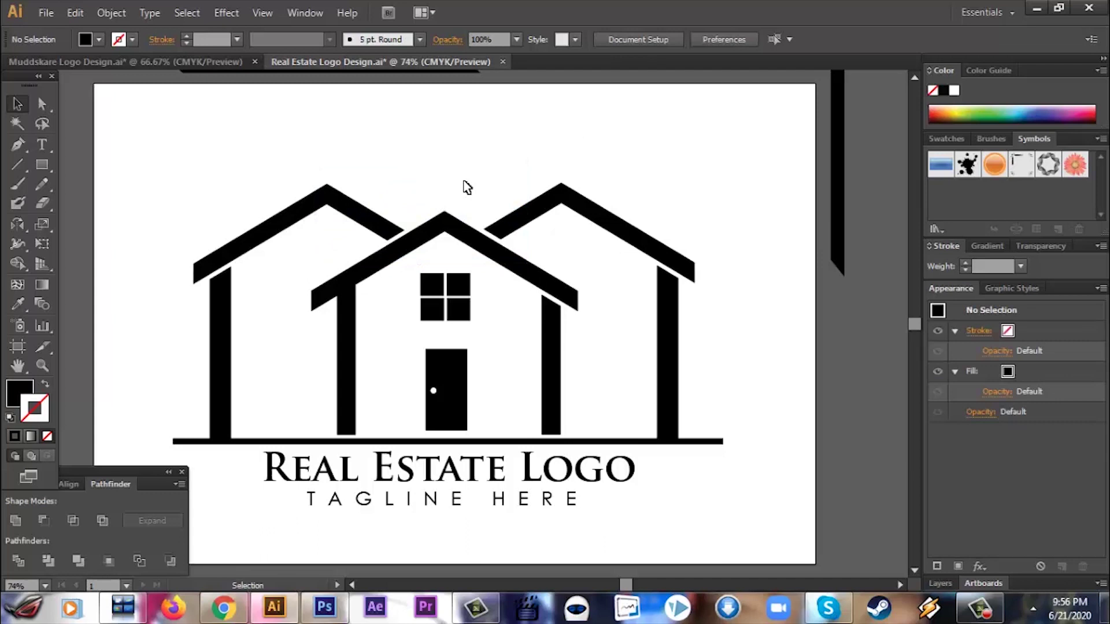
Nudge the left house's roof and wall slightly to the left together
left_click(374, 222)
left_click(227, 300, "shift")
key("Left")
left_click(461, 174)
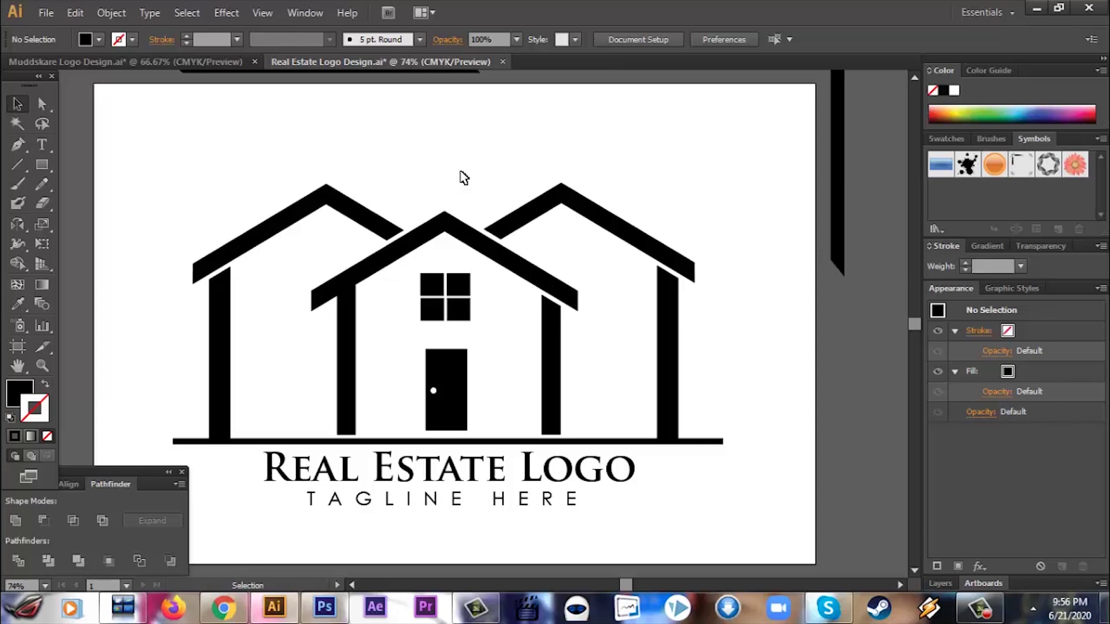
Lower the right house's roof until it meets its wall and the central roof
left_click(585, 207)
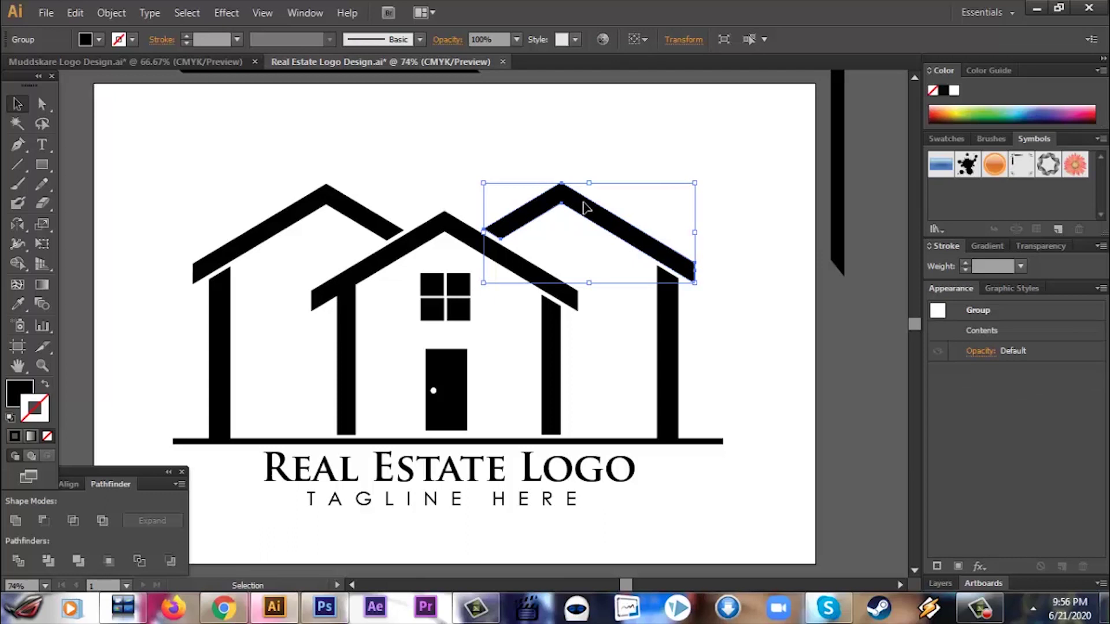
left_click_drag(585, 207, 587, 213)
left_click(749, 215)
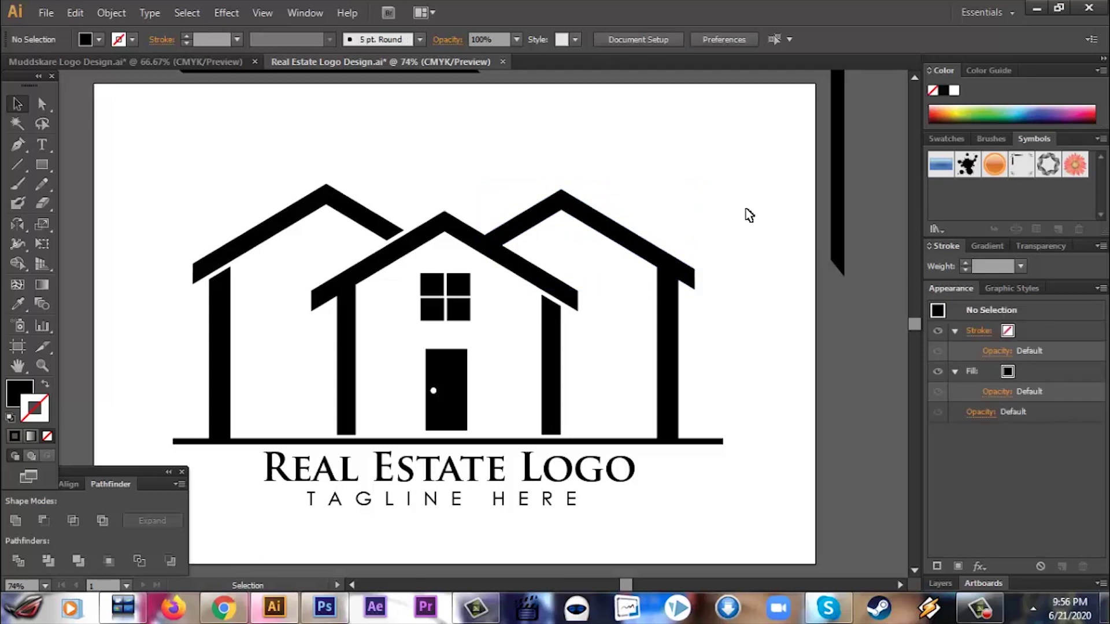
Try nudging the left house's roof up and its wall down to adjust the gap between them
left_click(342, 212)
left_click(223, 363)
left_click(342, 209)
key("Up")
key("Up")
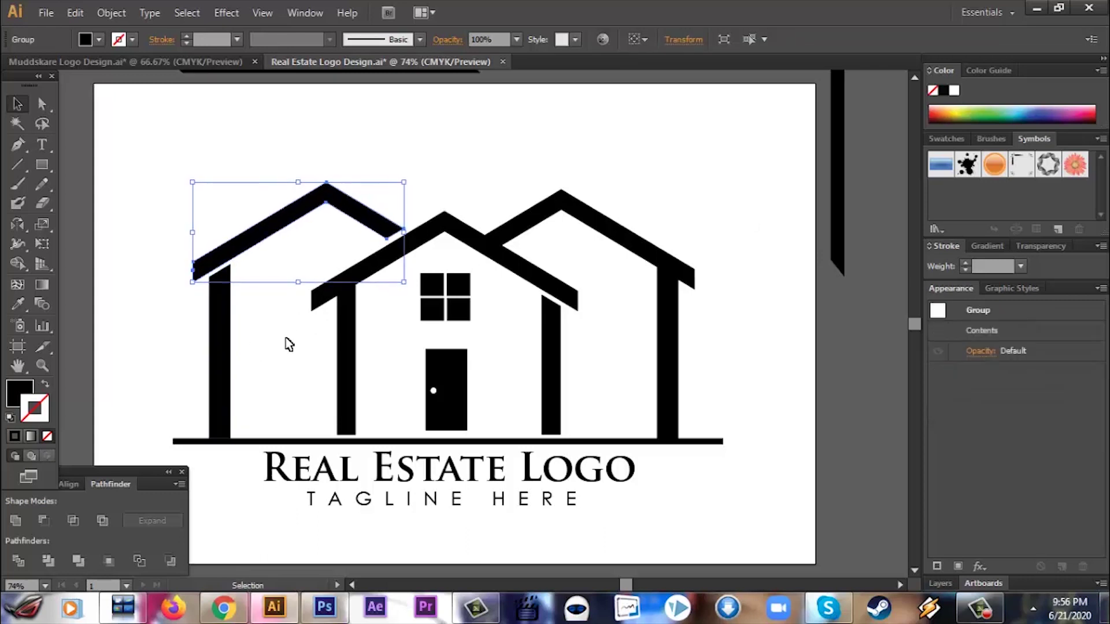
left_click(215, 375)
key("Down")
key("Down")
key("Down")
key("Down")
left_click(269, 379)
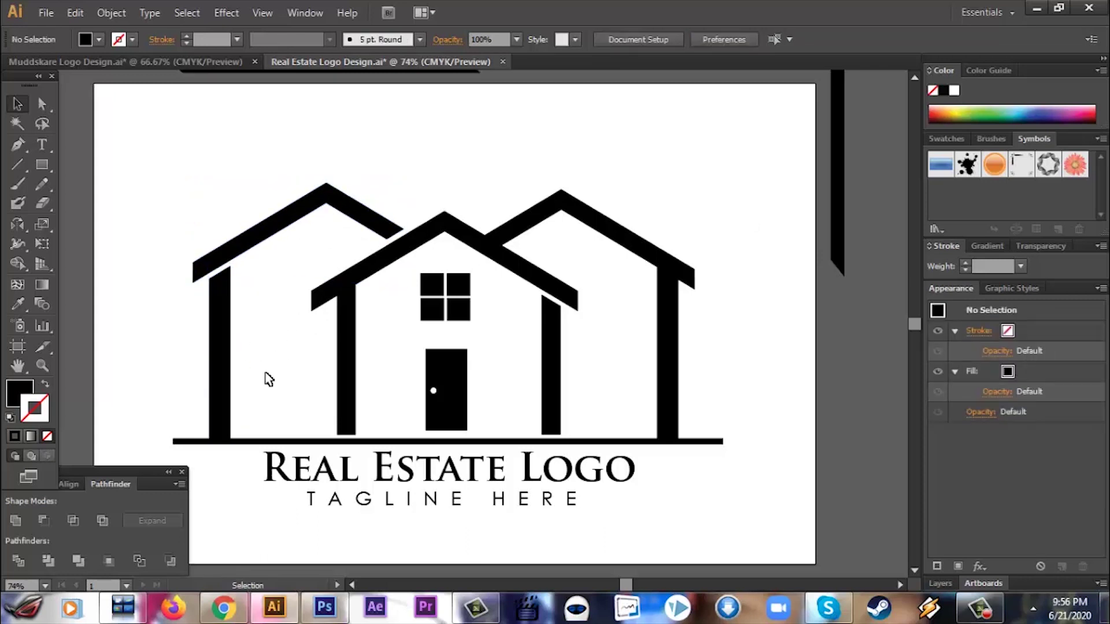
Try lowering the right house's roof further onto its wall and the central roof
left_click(625, 240)
key("Down")
key("Down")
key("Down")
key("Down")
key("Down")
key("Down")
left_click(752, 351)
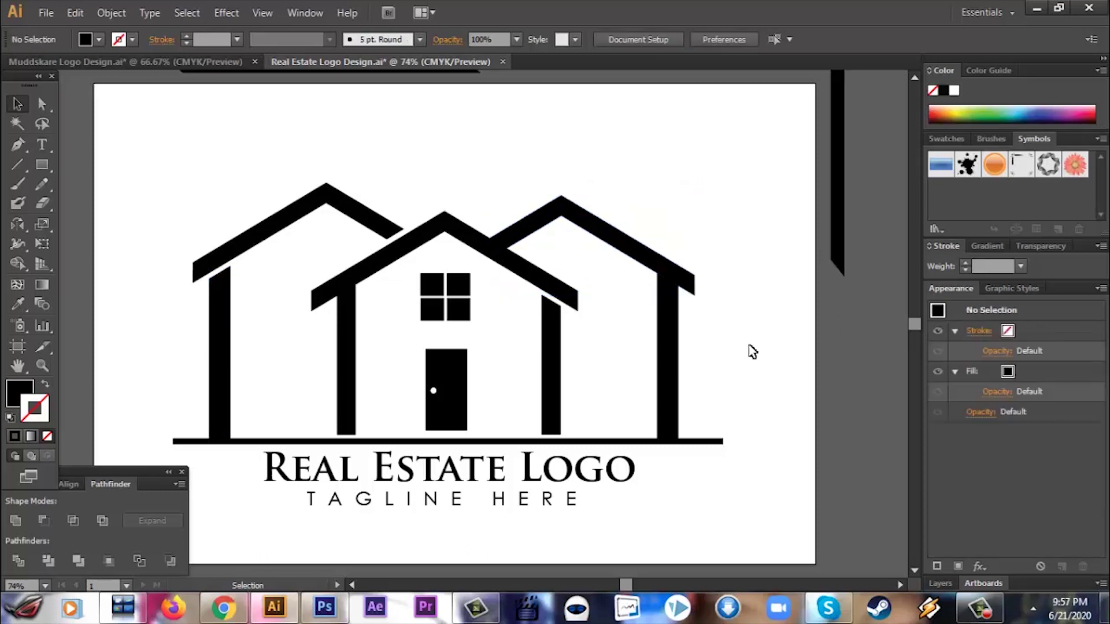
Undo the latest nudges to the right house's roof and to the left house's roof and wall
key("ctrl+z")
key("ctrl+z")
key("ctrl+z")
key("ctrl+z")
key("ctrl+z")
key("ctrl+z")
key("ctrl+z")
key("ctrl+z")
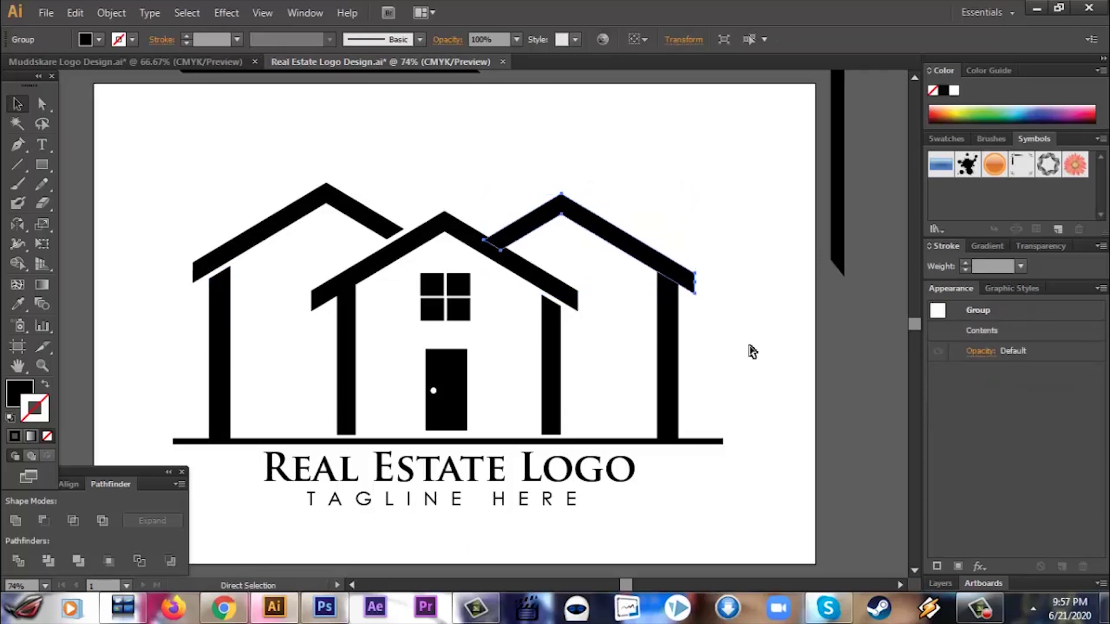
key("z")
key("ctrl+z")
key("ctrl+z")
key("ctrl+z")
key("ctrl+z")
key("ctrl+z")
key("ctrl+z")
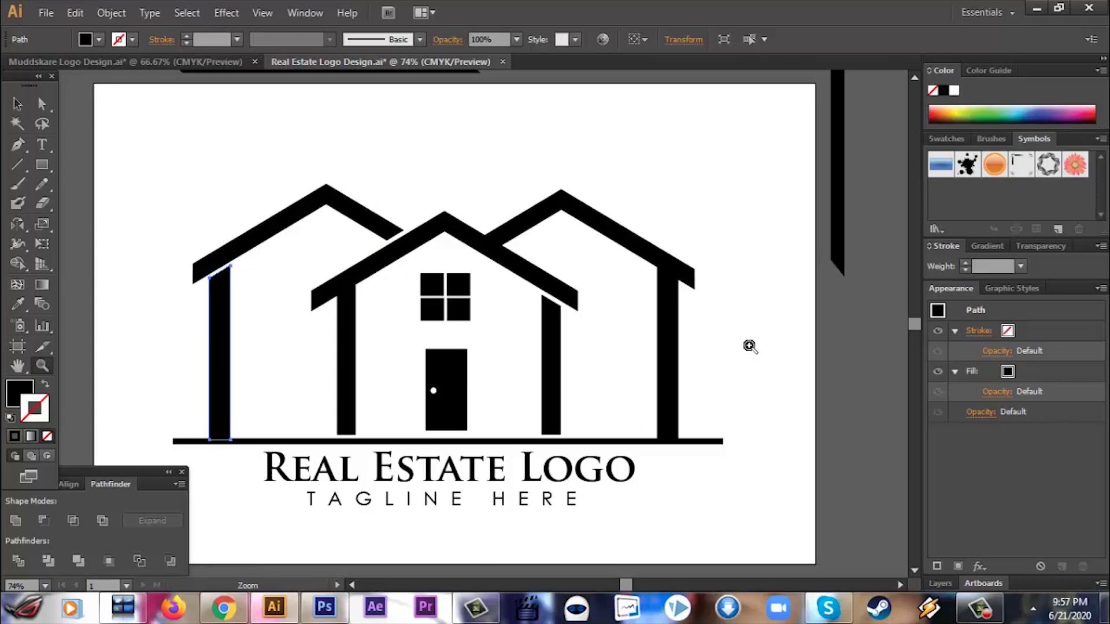
Bring the spare horizontal slanted bar onto the artboard, just above the peaks of both side roofs
left_click(750, 346, "alt")
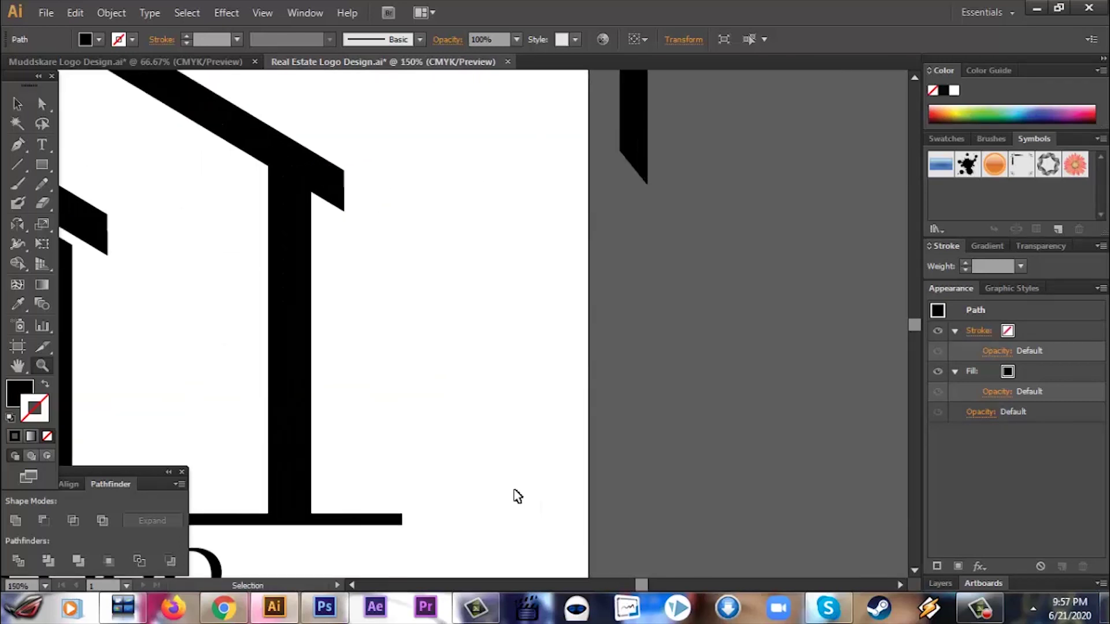
mouse_move(643, 586)
left_mouse_down()
mouse_move(619, 590)
mouse_move(628, 590)
left_mouse_up()
left_click(18, 105)
scroll(473, 143, "up", 2)
left_click_drag(470, 133, 611, 225)
Lower the left house's roof until it meets its wall and the central roof, level with the right roof
left_click(570, 262)
left_click(478, 265)
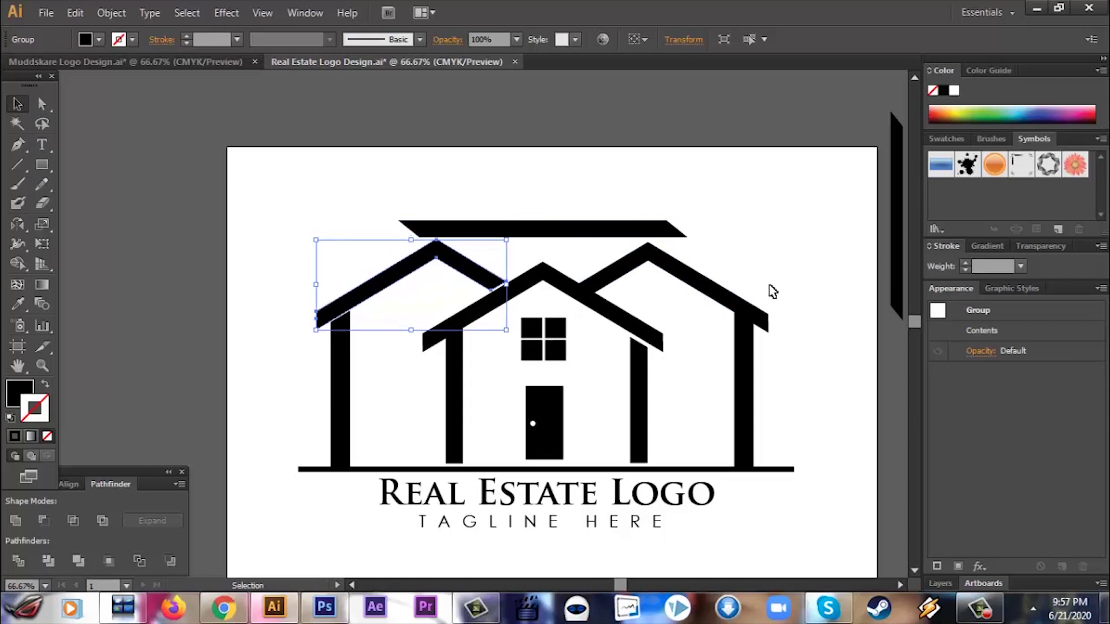
left_click(778, 265)
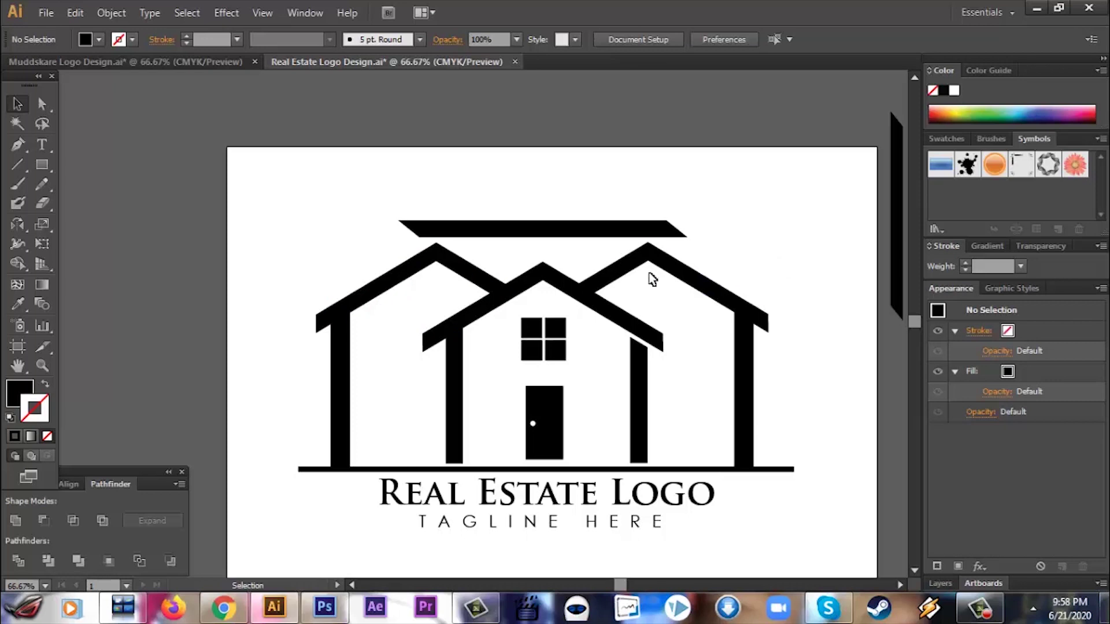
Raise the right house's roof until its peak meets the slanted bar and a gap separates it from the central roof
left_click(673, 268)
key("Up")
key("Up")
key("Up")
key("Up")
key("Up")
key("Up")
key("Up")
key("Up")
key("Up")
key("Up")
left_click(799, 294)
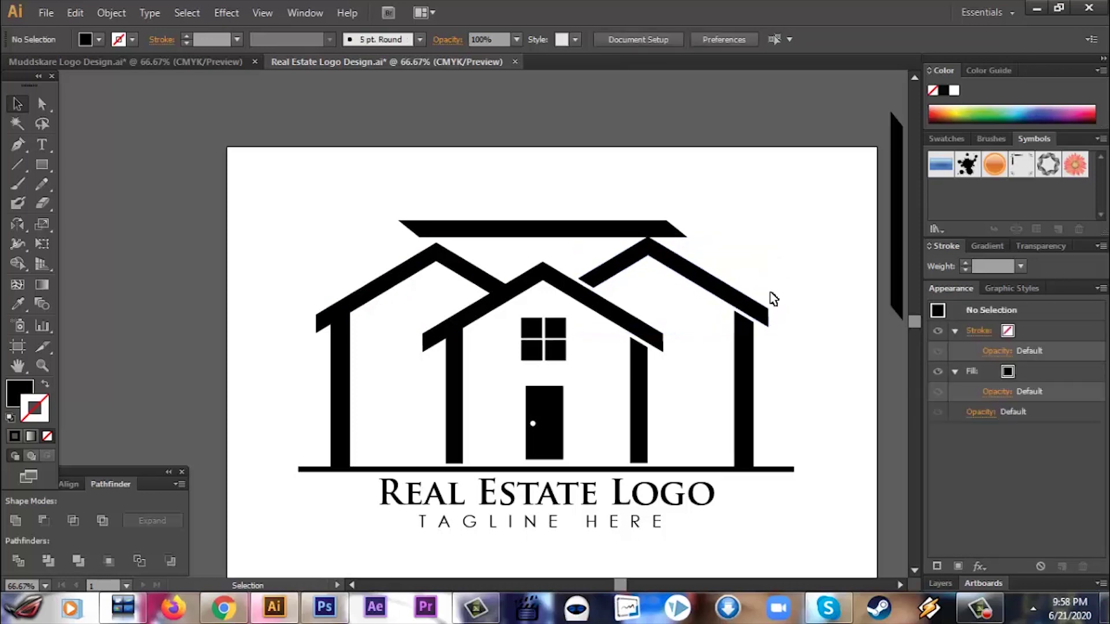
Stretch the right house's wall upward until its top meets the roof, keeping its foot on the baseline
left_click(750, 345)
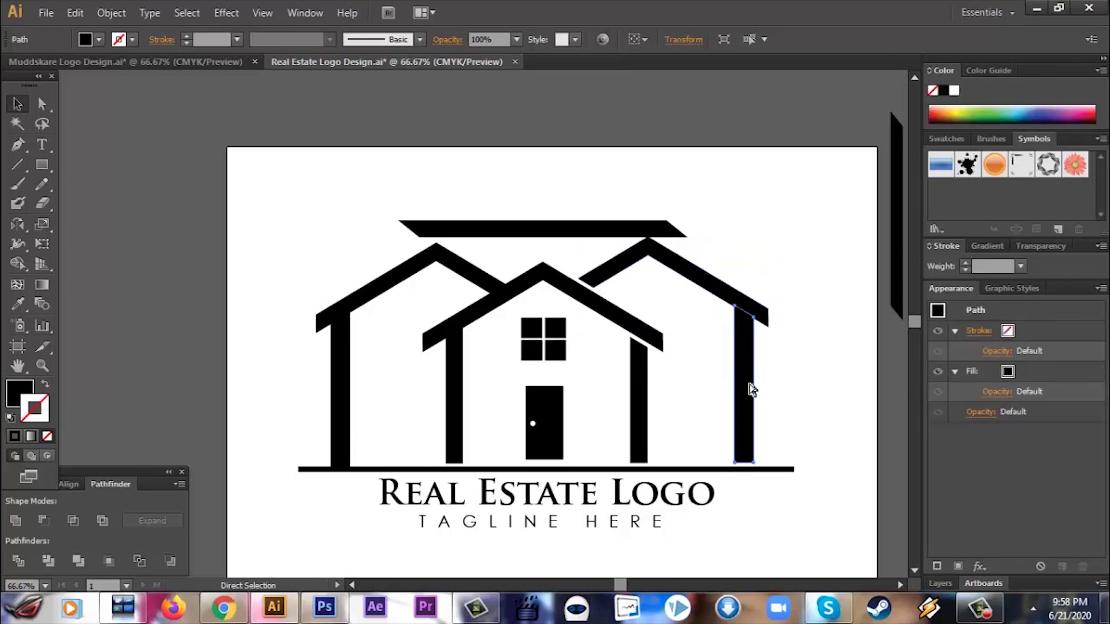
left_click(782, 386)
left_click(747, 323)
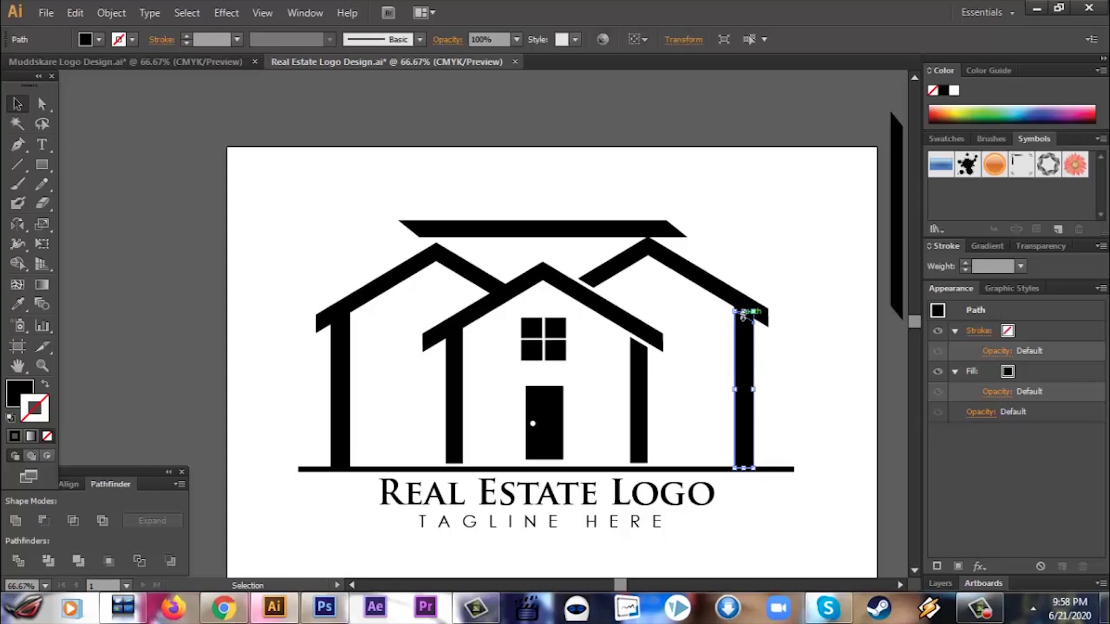
left_click(801, 355)
Raise the left house's roof until its peak meets the slanted bar, level with the right roof
left_click(340, 347)
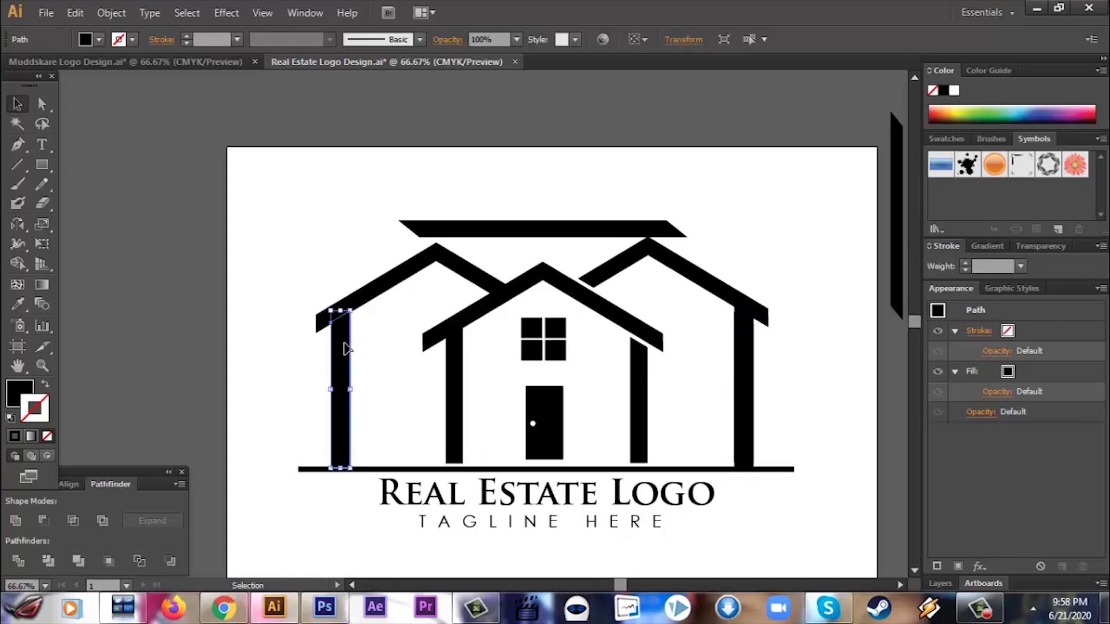
left_click(444, 255)
key("Up")
key("Up")
key("Up")
key("Up")
key("Up")
key("Up")
key("Up")
key("Up")
key("Up")
key("Up")
key("Up")
key("Up")
key("Up")
key("Up")
key("Up")
key("Up")
key("Up")
key("Up")
key("Up")
key("Up")
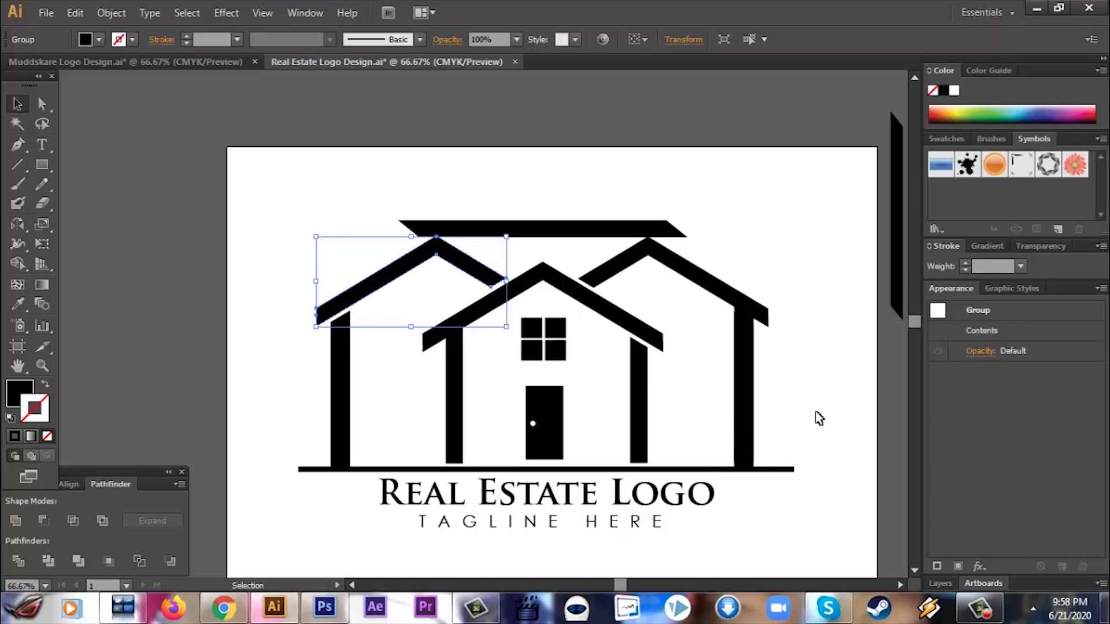
left_click(818, 417)
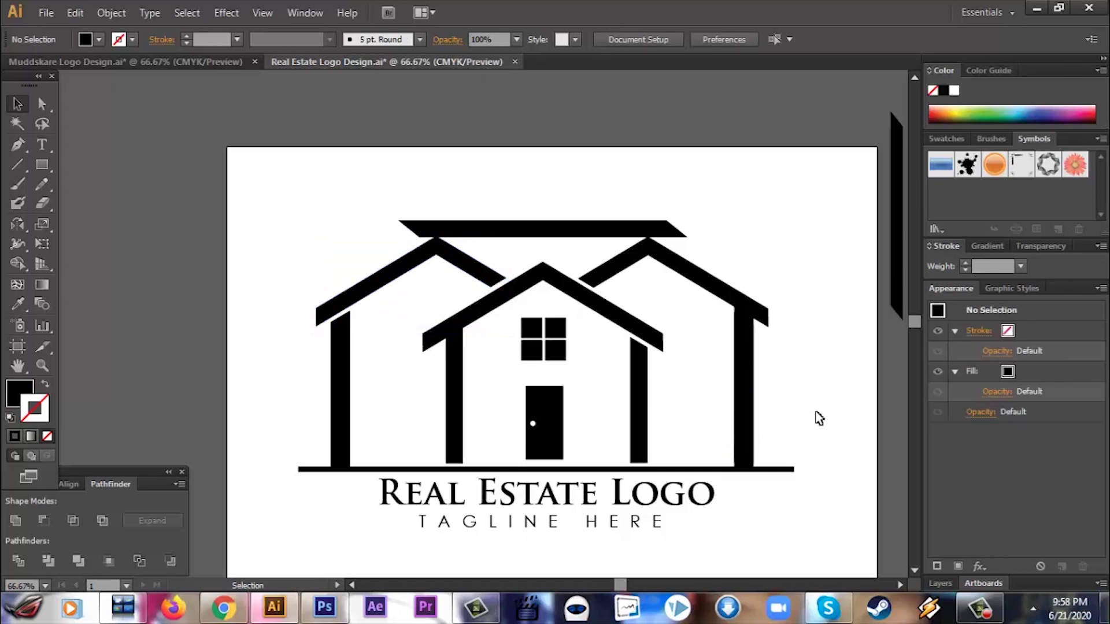
Duplicate the left house's roof toward the artboard's upper-left corner and lay the slanted bar vertically across the copy's peak
left_click_drag(456, 264, 299, 196)
left_click(381, 384)
left_click(452, 266)
left_click_drag(645, 226, 283, 218)
left_click(231, 228, "shift")
Try the Minus Front and Exclude shape modes on the vertical bar and the roof copy
left_click(48, 525)
key("ctrl+z")
left_click(100, 521)
left_click(222, 430)
key("ctrl+z")
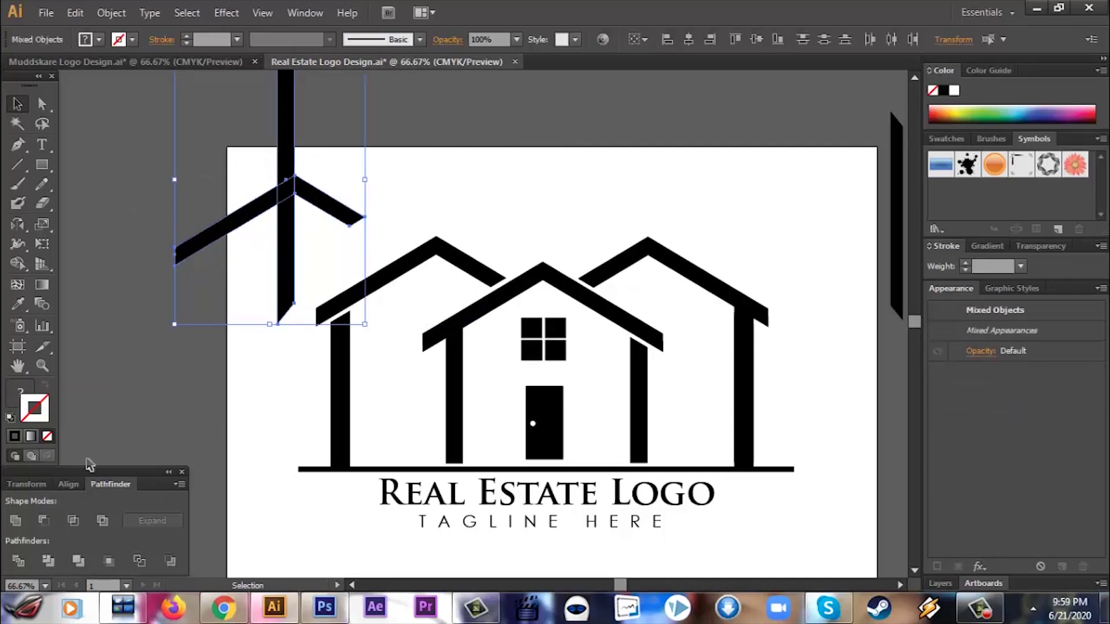
Cut the vertical bar and paste it in front of the roof copy
left_click(258, 426)
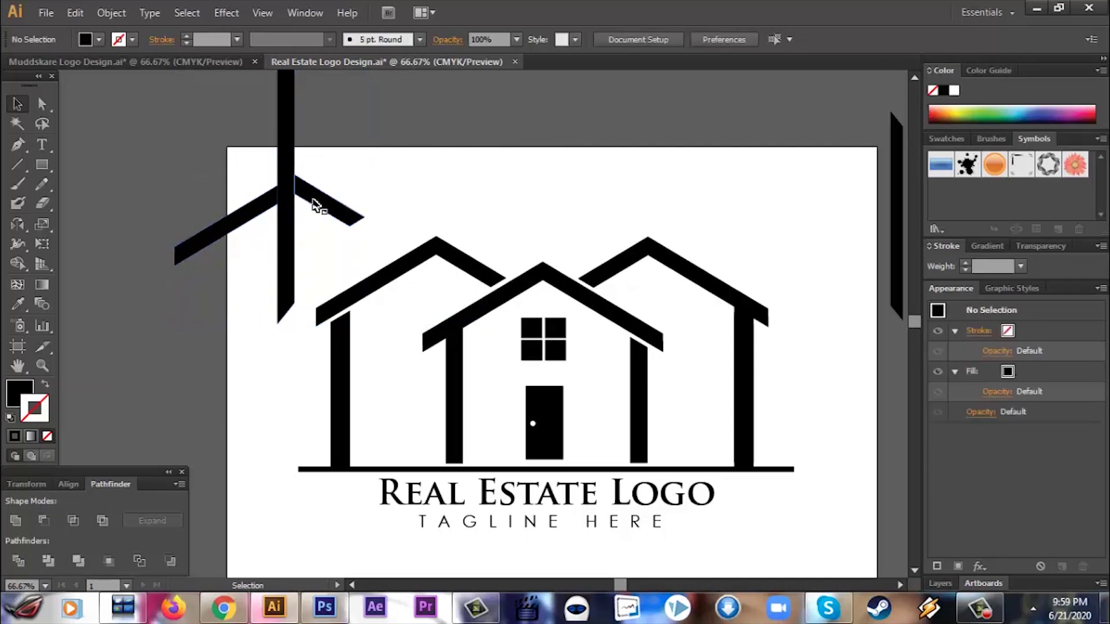
left_click(282, 237)
left_click(227, 198)
left_click(283, 237)
key("ctrl+x")
key("ctrl+f")
left_click(394, 168)
Place the copy's separated right slope over the left roof's inner slope to reach the central roof, and delete the leftover bar and slope
left_click_drag(333, 202, 483, 270)
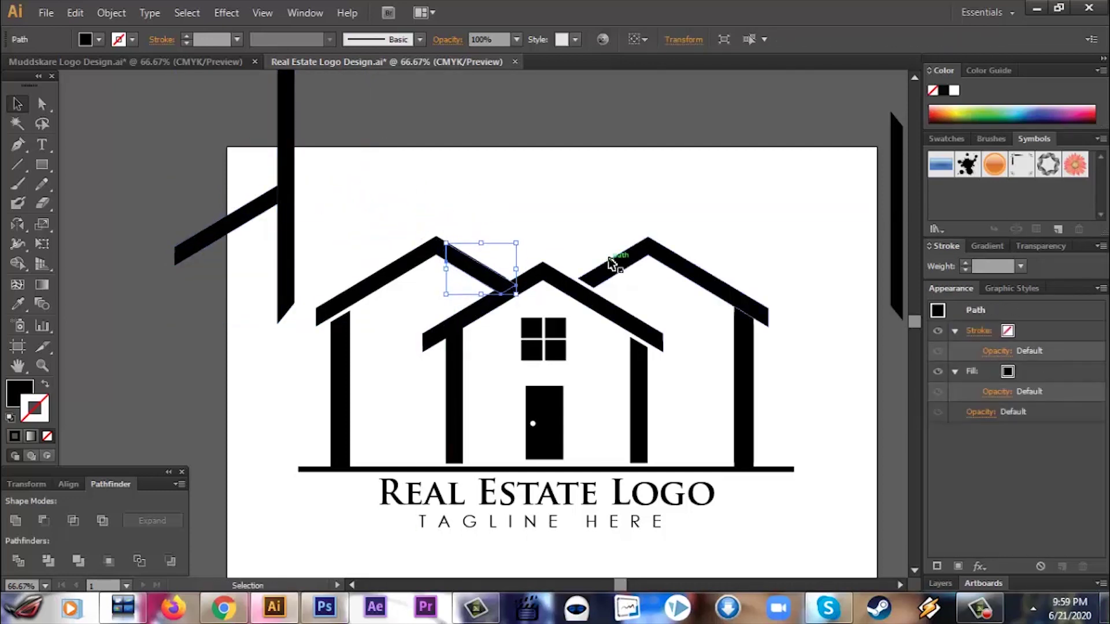
left_click(587, 221)
left_click(285, 191)
key("Delete")
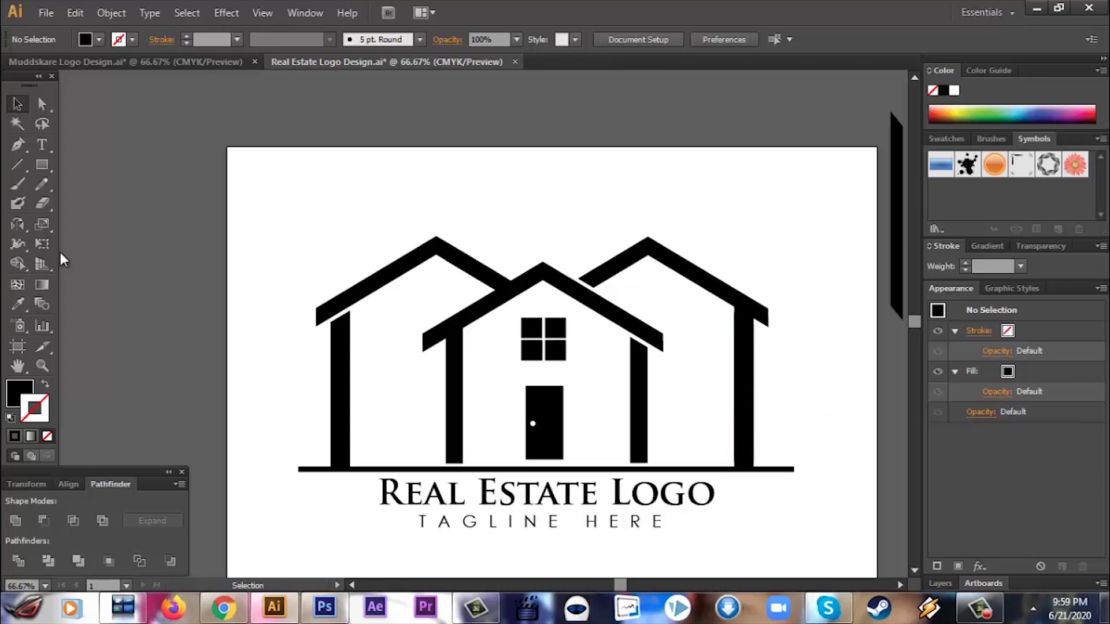
Draw a thin black rectangle on the baseline beneath the central house, spanning the width of its roof
left_click(497, 469)
left_click(159, 278)
left_click_drag(42, 165, 174, 165)
left_click_drag(433, 461, 664, 467)
left_click(121, 208)
left_click(593, 330)
left_click(18, 105)
left_click(330, 511)
left_click(444, 464)
left_click_drag(432, 465, 423, 464)
left_click(266, 429)
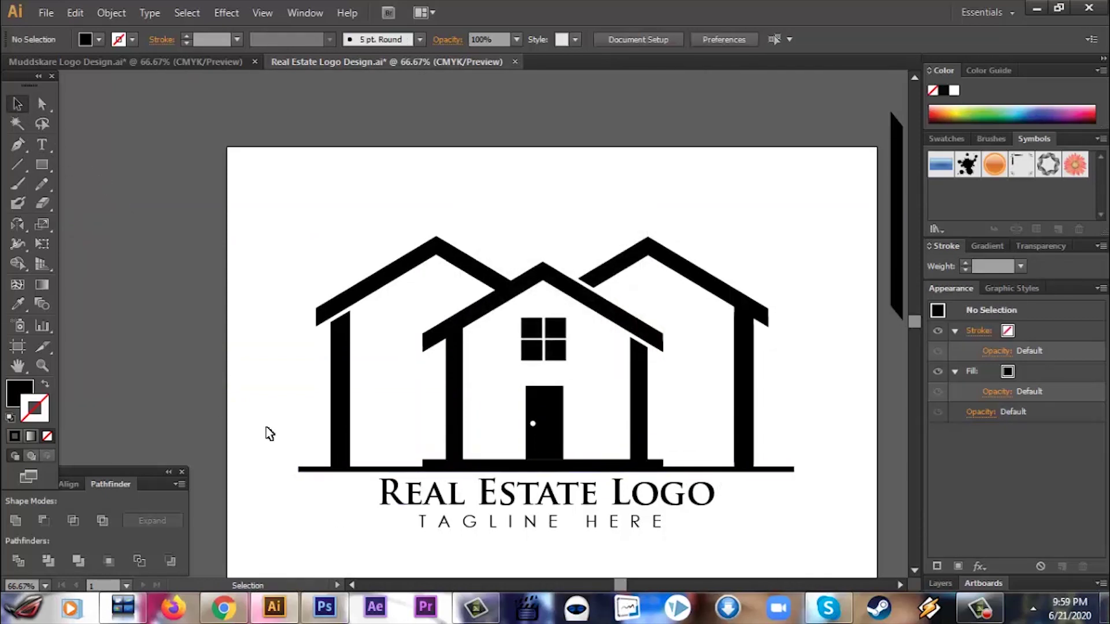
Widen the thin base strip past the outer walls of both side houses, stopping just short of the baseline's ends
left_click(659, 463)
left_click_drag(663, 462, 754, 461)
left_click_drag(422, 463, 333, 459)
left_click(255, 403)
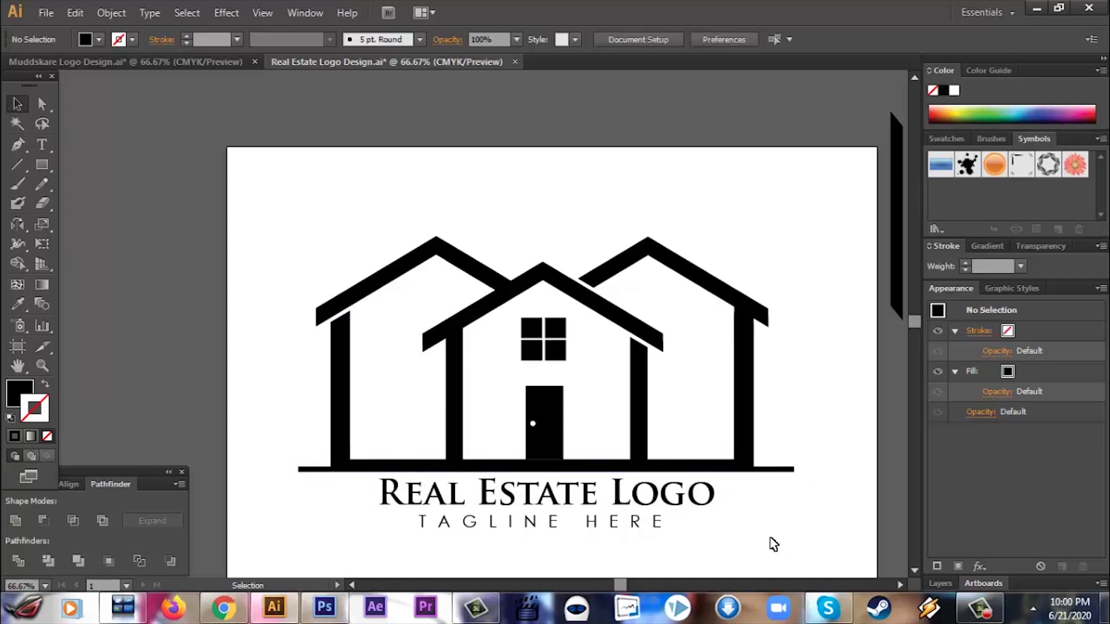
left_click(744, 463)
left_click_drag(754, 462, 779, 461)
left_click(795, 525)
left_click(331, 463)
left_click_drag(330, 463, 311, 462)
left_click(310, 496)
scroll(721, 543, "down", 4)
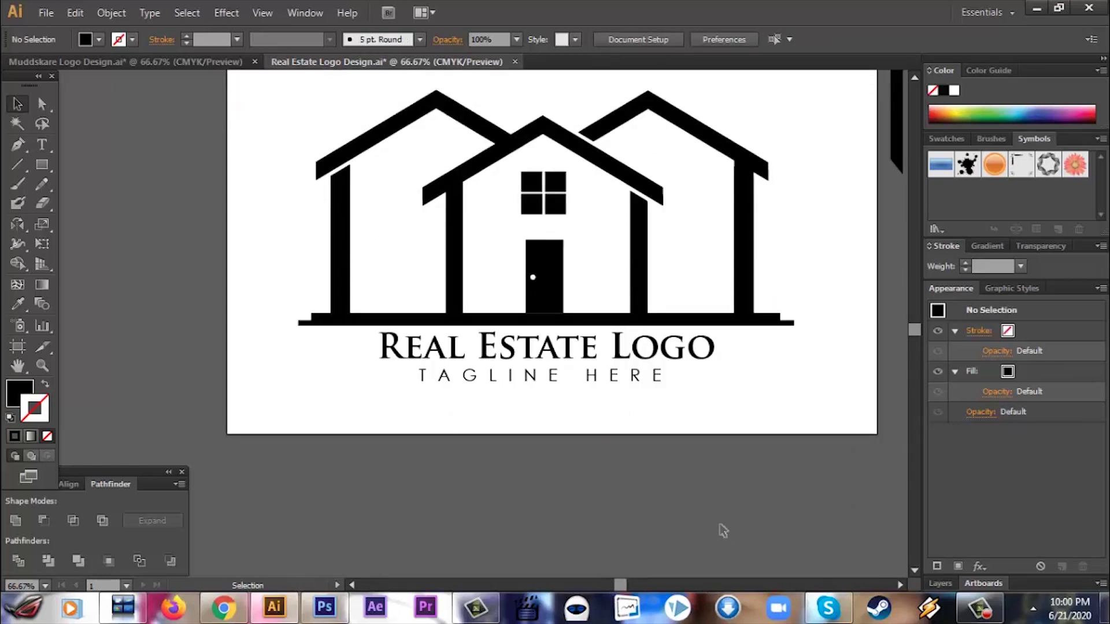
left_click(47, 167)
left_click_drag(316, 380, 779, 377)
left_click(22, 107)
left_click(479, 390)
left_click(560, 380)
key("shift+Down")
key("shift+Down")
left_click(683, 464)
left_click(706, 391)
key("Delete")
Duplicate the central roof down along its right slope and place another copy beyond the artboard's left edge
left_click_drag(706, 393, 259, 136)
left_click(551, 423)
left_click_drag(616, 176, 691, 218)
left_click(819, 273)
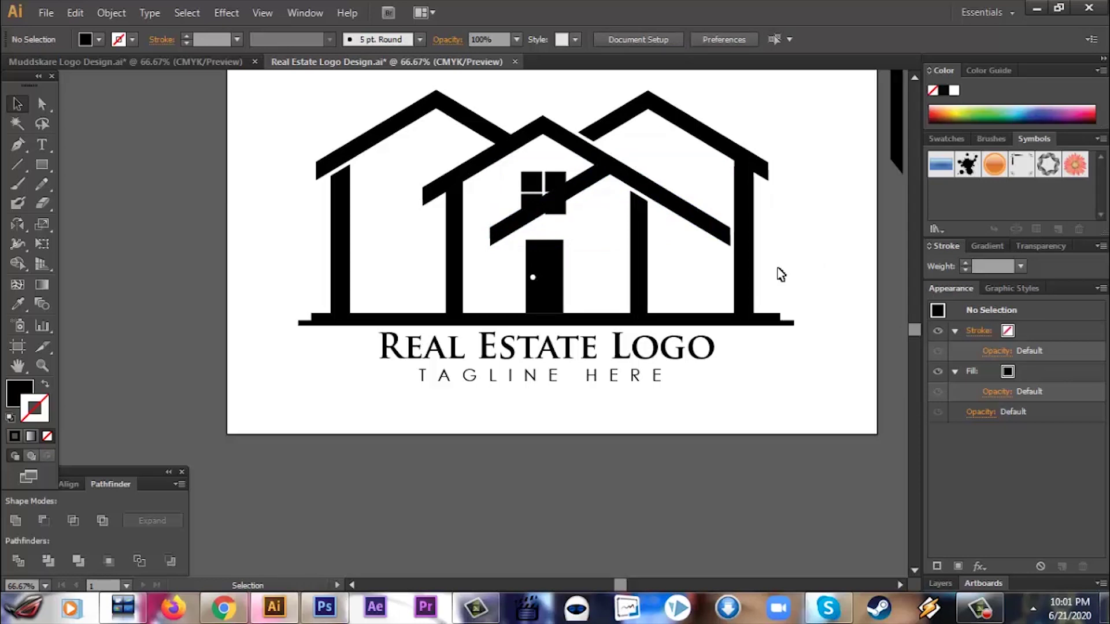
left_click_drag(692, 216, 255, 248)
left_click(208, 346)
key("u")
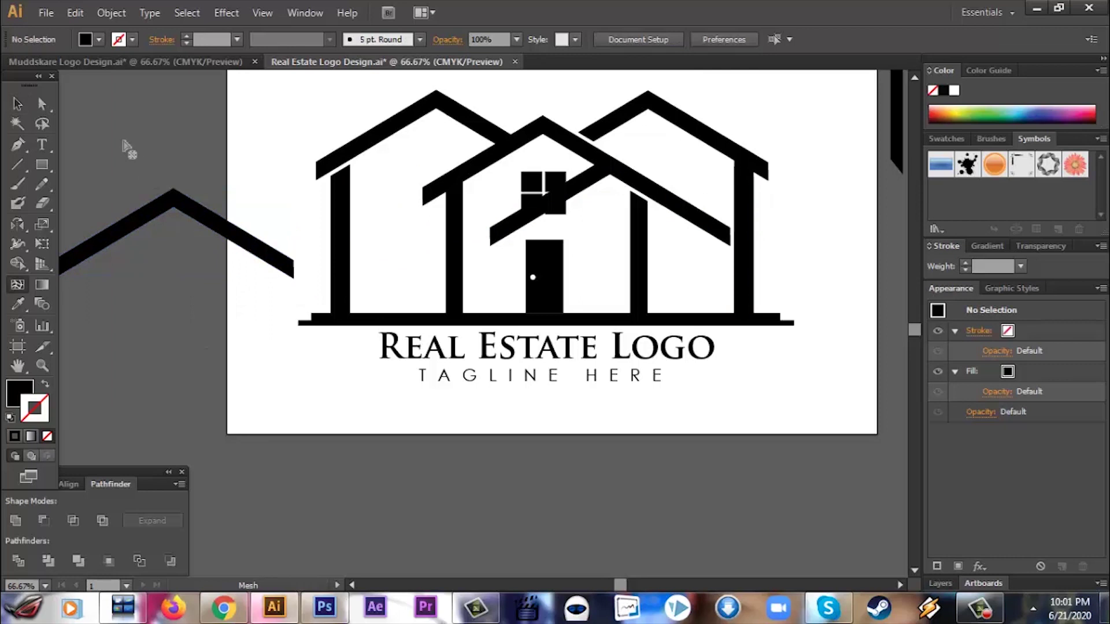
Cut the roof copy beside the artboard at its peak using a rectangle and delete the left slope
left_click_drag(42, 165, 93, 166)
mouse_move(148, 171)
left_mouse_down()
mouse_move(173, 231)
mouse_move(173, 267)
left_mouse_up()
left_click(17, 104)
left_click_drag(204, 326, 127, 188)
left_click_drag(169, 309, 139, 202)
key("Delete")
Place the separated right slope as an extension of the central roof's right side, reaching the right house's wall
left_click_drag(218, 232, 400, 411)
left_click_drag(570, 180, 659, 203)
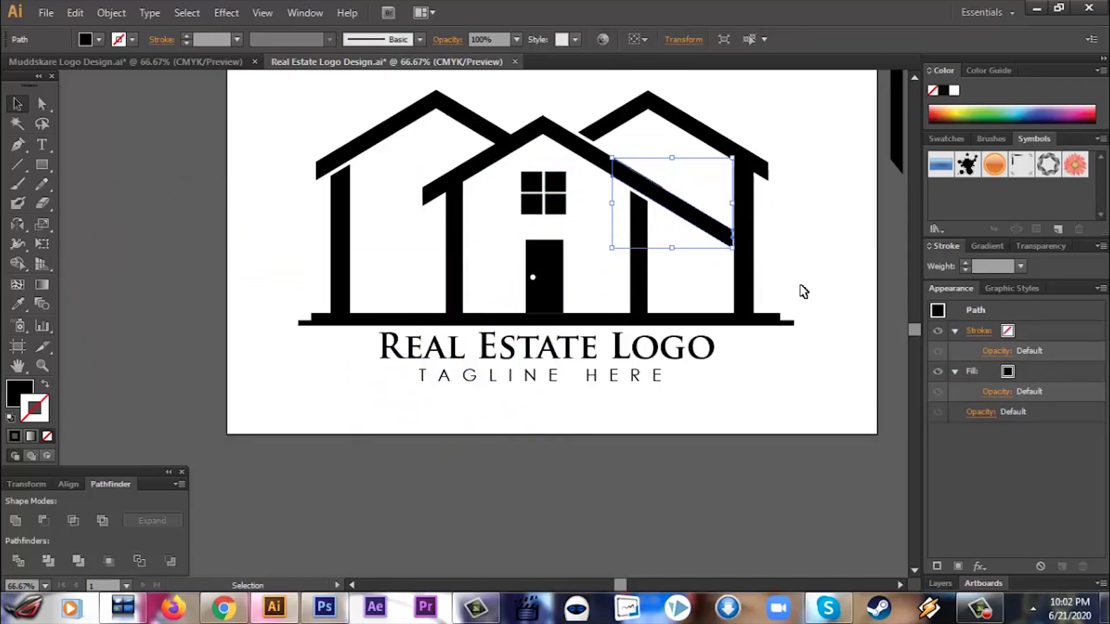
left_click(801, 290)
left_click(711, 225)
left_click(799, 260)
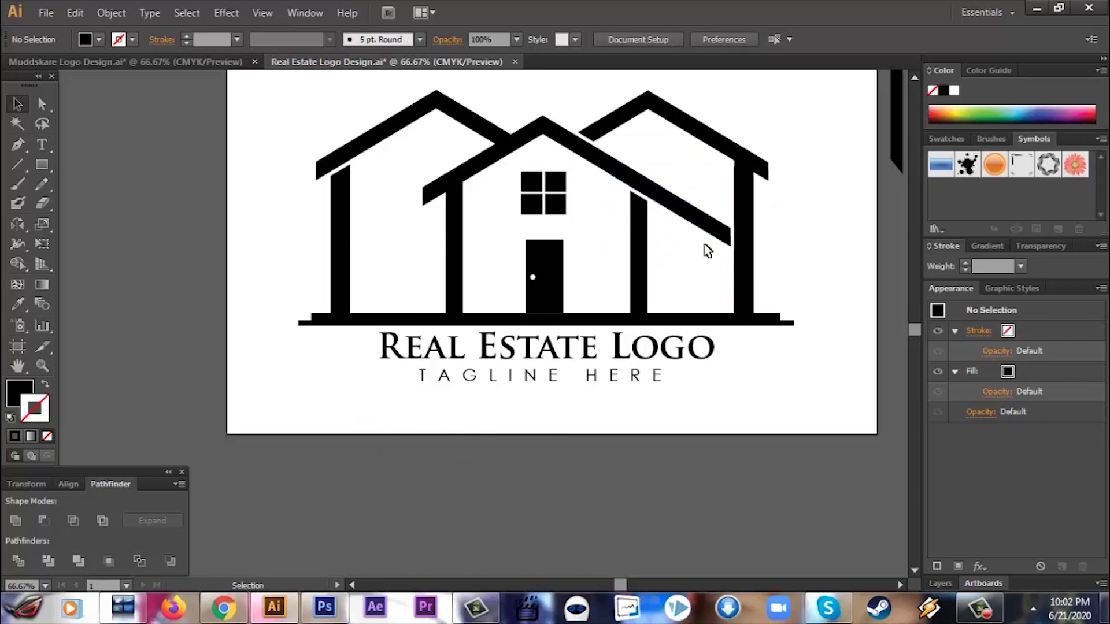
Create a horizontally mirrored copy of the right roof extension with the Reflect tool
left_click(693, 222)
key("o")
key("Return")
left_click(472, 404)
left_click(17, 105)
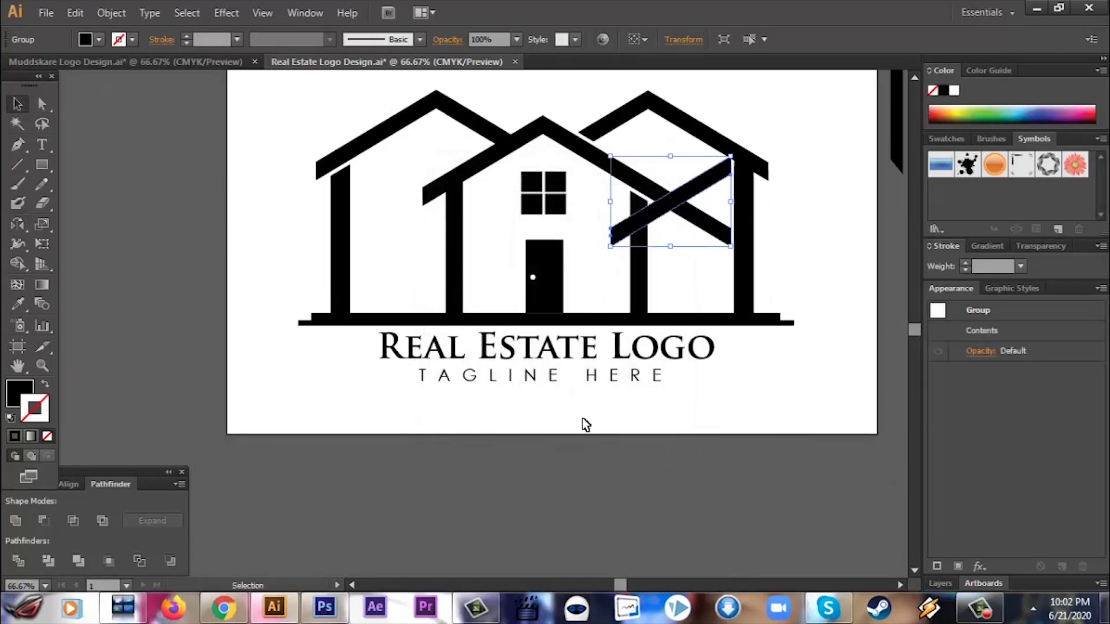
Move the mirrored slope left until it continues the central roof's left side to the left house's wall
left_click_drag(731, 201, 686, 201)
key("shift+Left")
key("shift+Left")
key("shift+Left")
key("shift+Left")
key("shift+Left")
key("shift+Left")
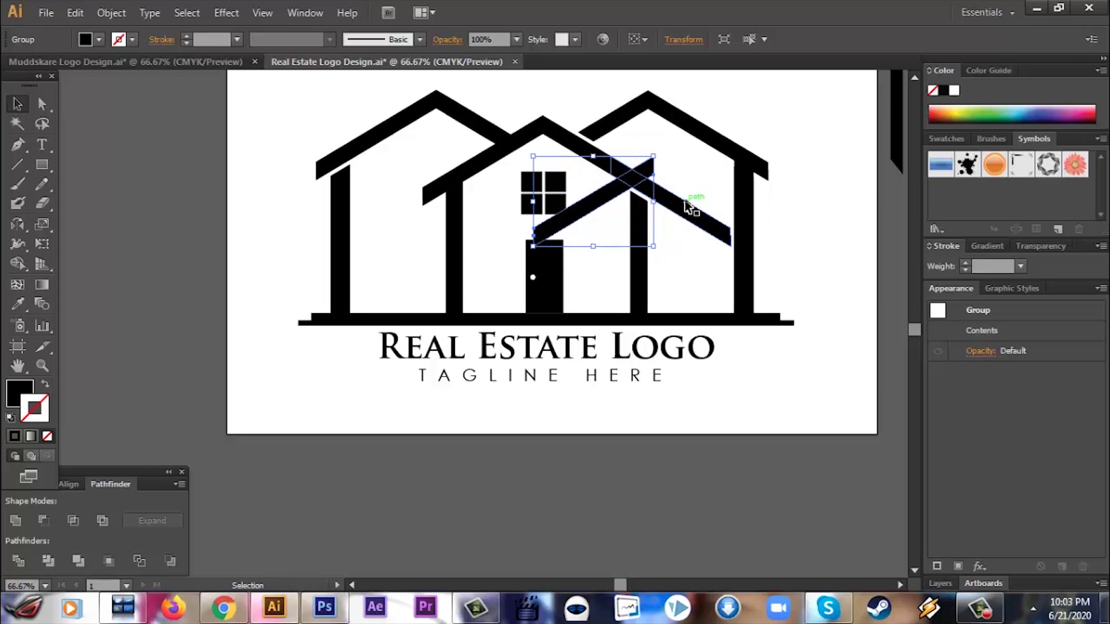
key("shift+Left")
key("shift+Left")
key("shift+Left")
key("shift+Left")
key("shift+Left")
key("shift+Left")
key("shift+Left")
key("shift+Left")
key("shift+Left")
key("shift+Left")
key("shift+Left")
key("shift+Left")
key("shift+Left")
key("shift+Left")
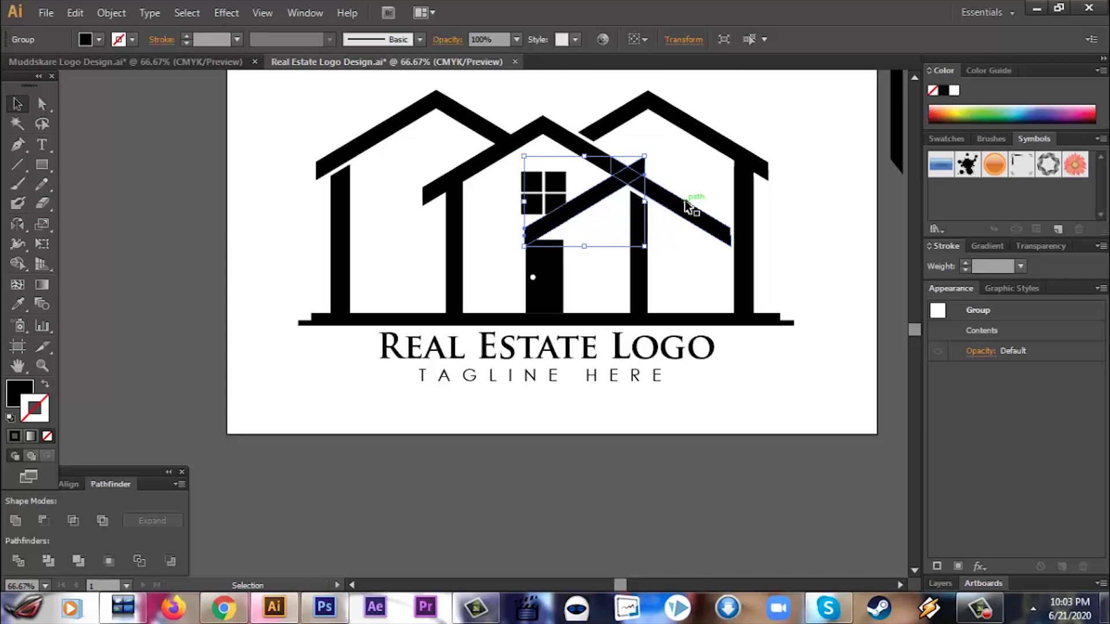
key("shift+Left")
key("shift+Left")
key("shift+Left")
key("shift+Left")
key("shift+Left")
key("shift+Left")
key("shift+Left")
key("shift+Left")
key("shift+Left")
key("shift+Left")
key("shift+Left")
key("shift+Left")
key("shift+Left")
key("shift+Left")
key("shift+Left")
key("shift+Left")
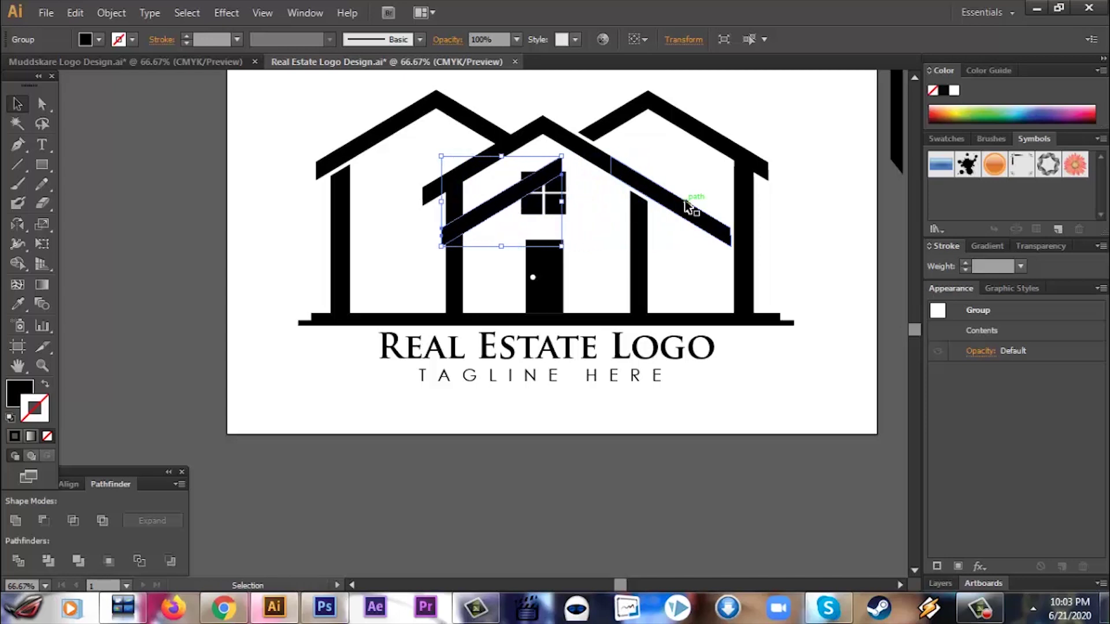
key("shift+Left")
key("shift+Left")
key("shift+Left")
key("shift+Left")
key("shift+Left")
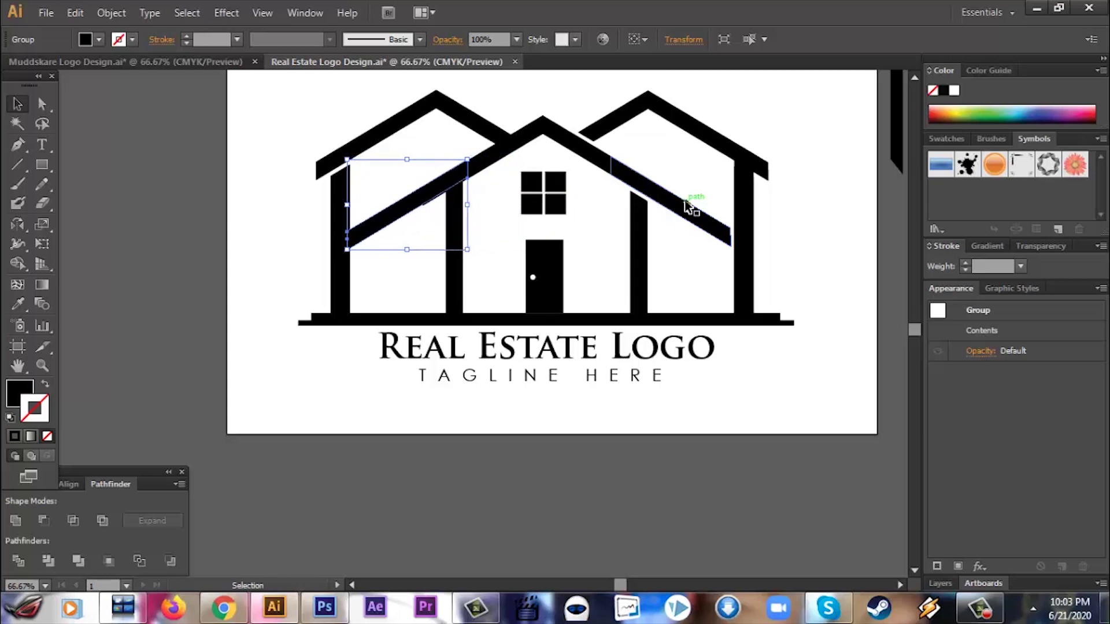
left_click(754, 425)
left_click(406, 208)
left_click(683, 391)
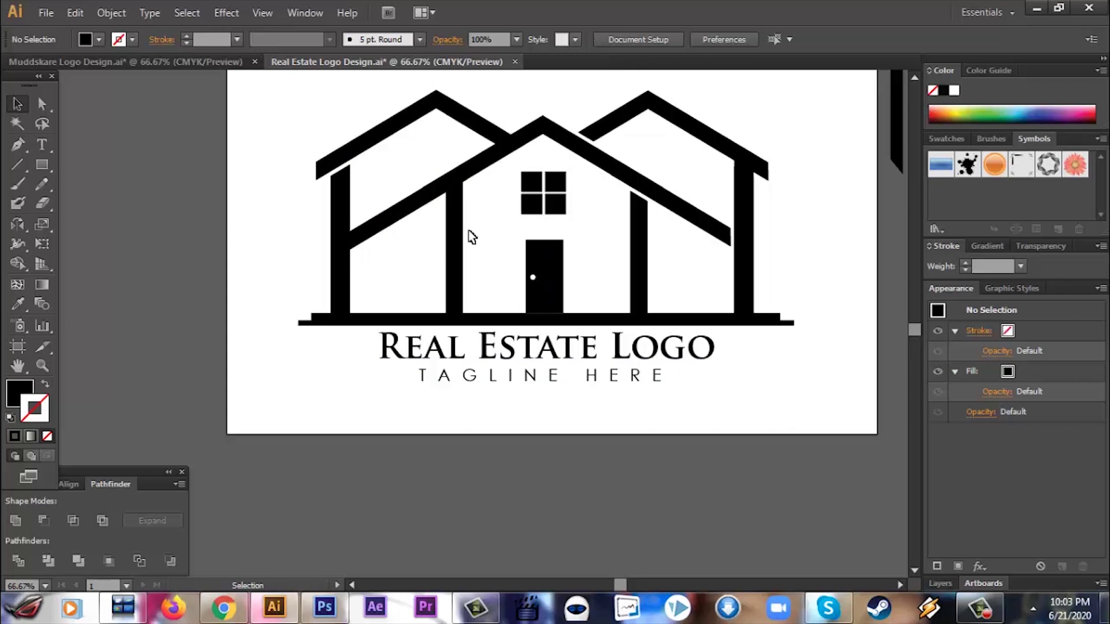
Nudge the left roof extension down and outward across the left house's wall, leaving a narrow gap at the central roof's eave
left_click(393, 222)
key("shift+Left")
key("shift+Left")
key("shift+Left")
key("shift+Left")
key("shift+Left")
key("shift+Left")
key("Left")
key("Left")
key("Left")
key("Left")
key("Left")
key("Left")
key("Down")
key("Down")
key("Down")
key("Down")
key("Down")
key("Down")
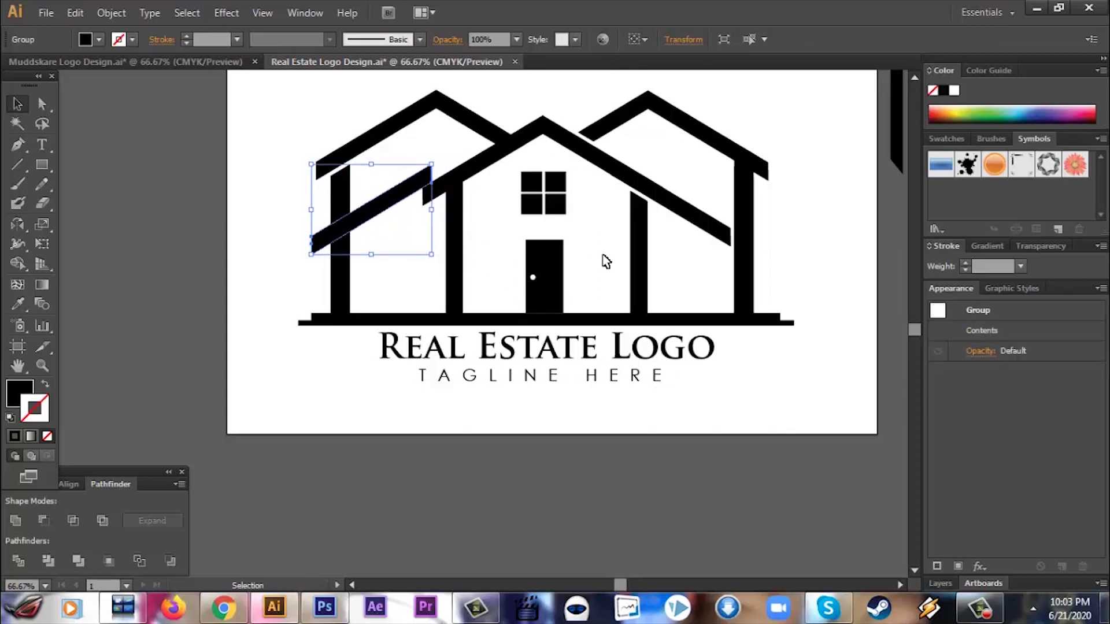
key("shift+Down")
key("shift+Down")
key("shift+Down")
key("shift+Down")
key("shift+Left")
key("shift+Left")
key("shift+Left")
key("Down")
key("Down")
key("Down")
key("Down")
key("Down")
key("Down")
key("Down")
key("Down")
key("Right")
key("Right")
left_click(405, 423)
left_click(405, 207)
left_click(387, 426)
Shorten the central house's left wall from below to leave a small gap above the base strip
left_click(461, 304)
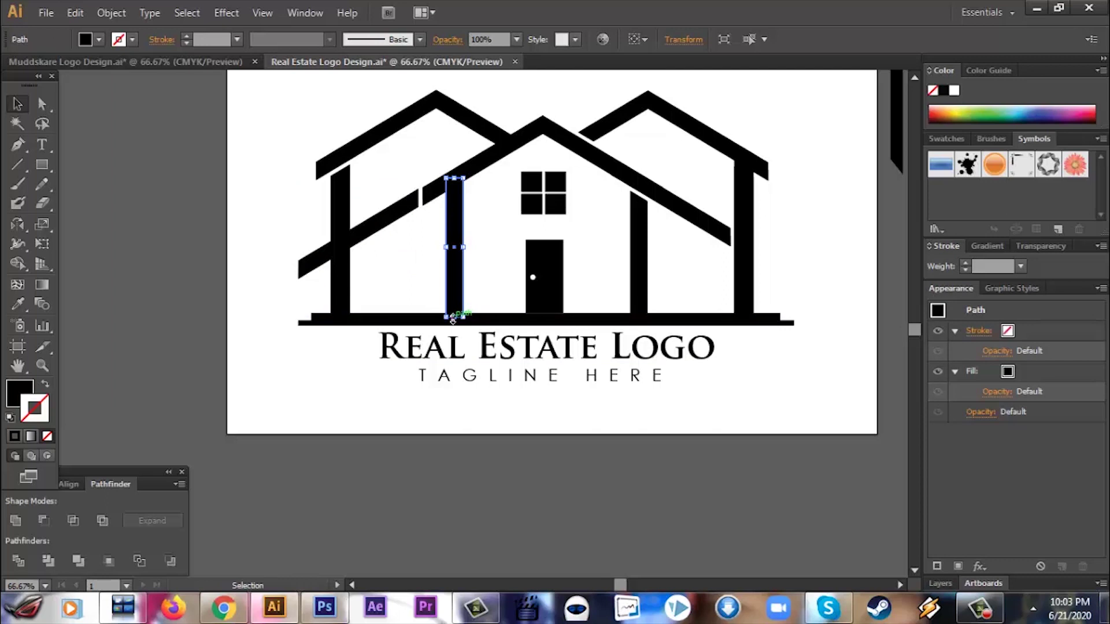
mouse_move(453, 319)
left_mouse_down()
mouse_move(454, 240)
mouse_move(454, 308)
left_mouse_up()
left_click(387, 394)
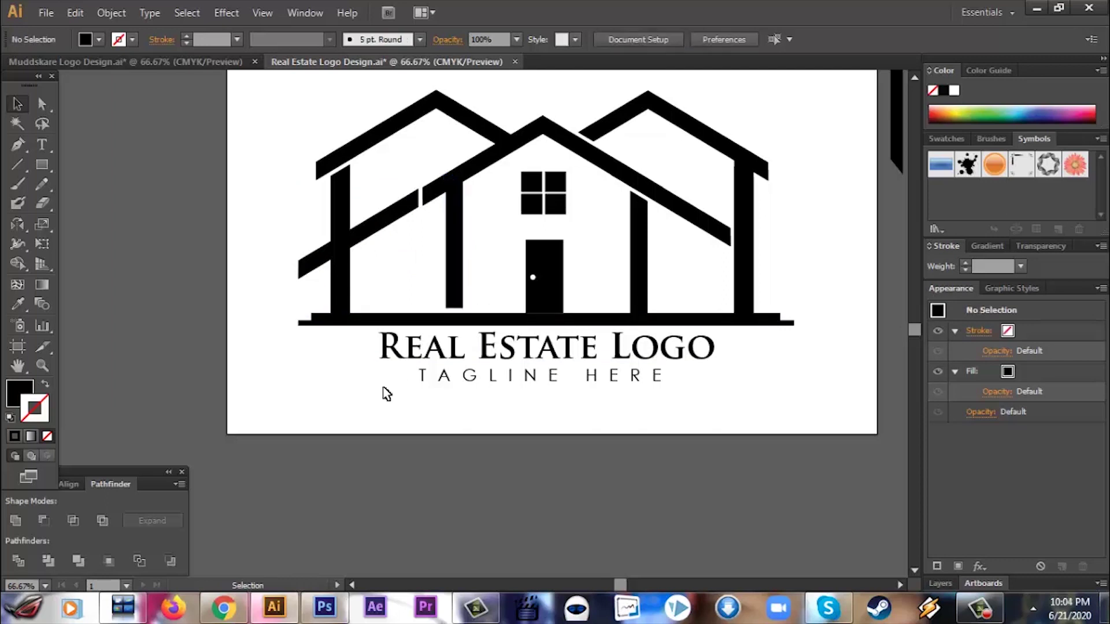
Duplicate the left roof extension and the left house's wall beyond the artboard's left edge and divide the copies where they cross
left_click(408, 214)
left_click(384, 433)
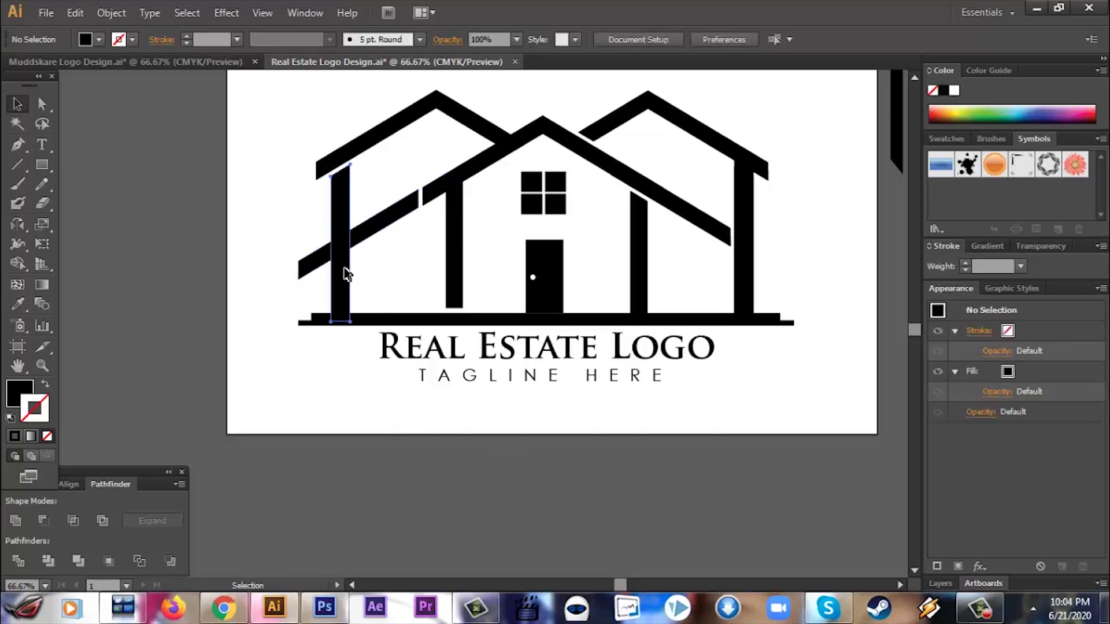
left_click(345, 272)
left_click(317, 377)
left_click(367, 233)
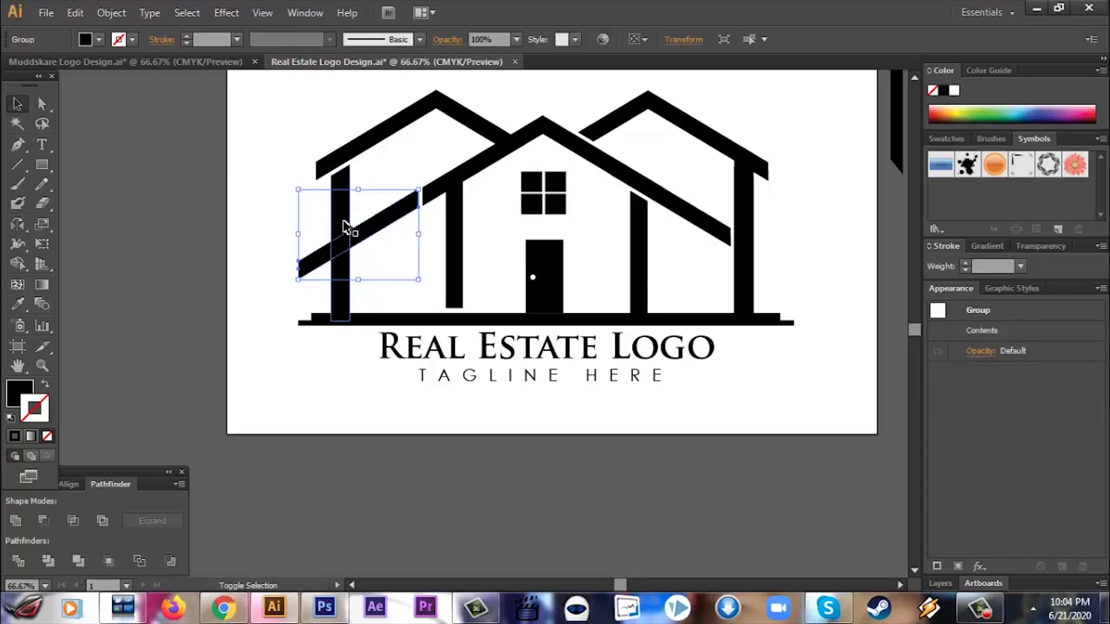
left_click(344, 223, "shift")
left_click_drag(331, 294, 181, 298)
left_click(27, 520)
left_click(186, 354)
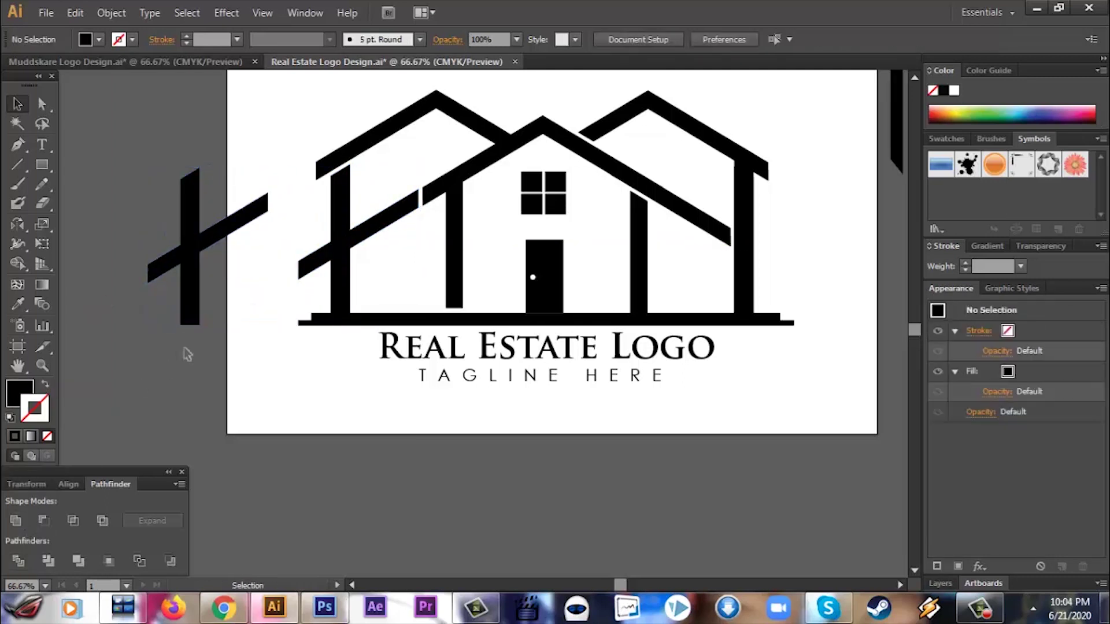
Isolate the divided copy and delete its outer slope end and wall pieces, keeping only the inner slope segment
double_click(178, 259)
left_click(177, 260)
key("Delete")
left_click(194, 286)
key("Delete")
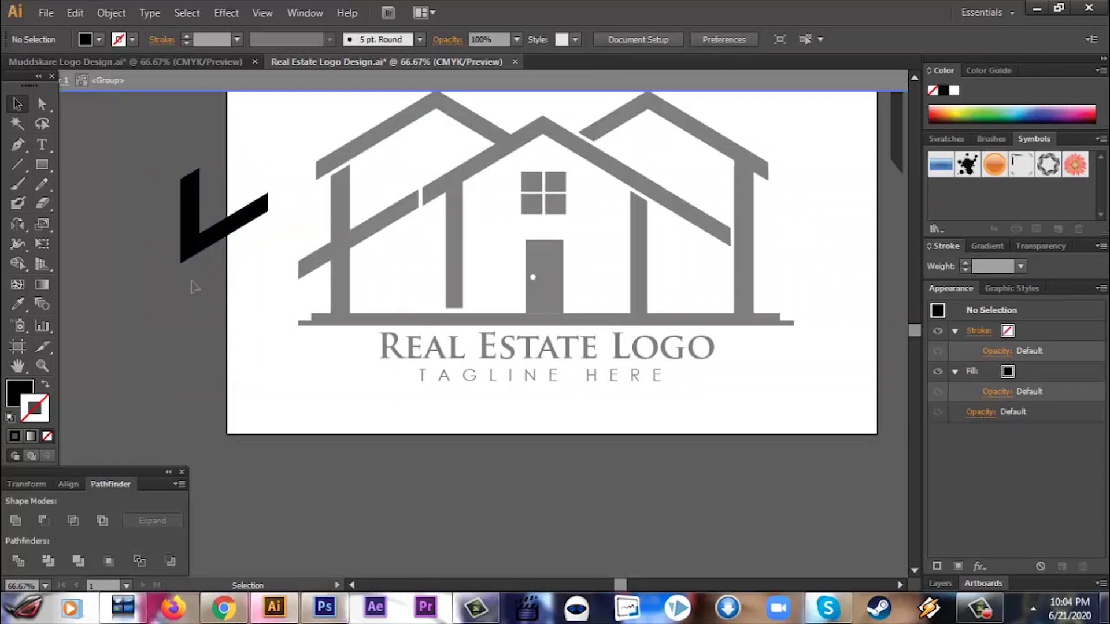
left_click(191, 222)
key("Delete")
left_click(189, 249)
key("Delete")
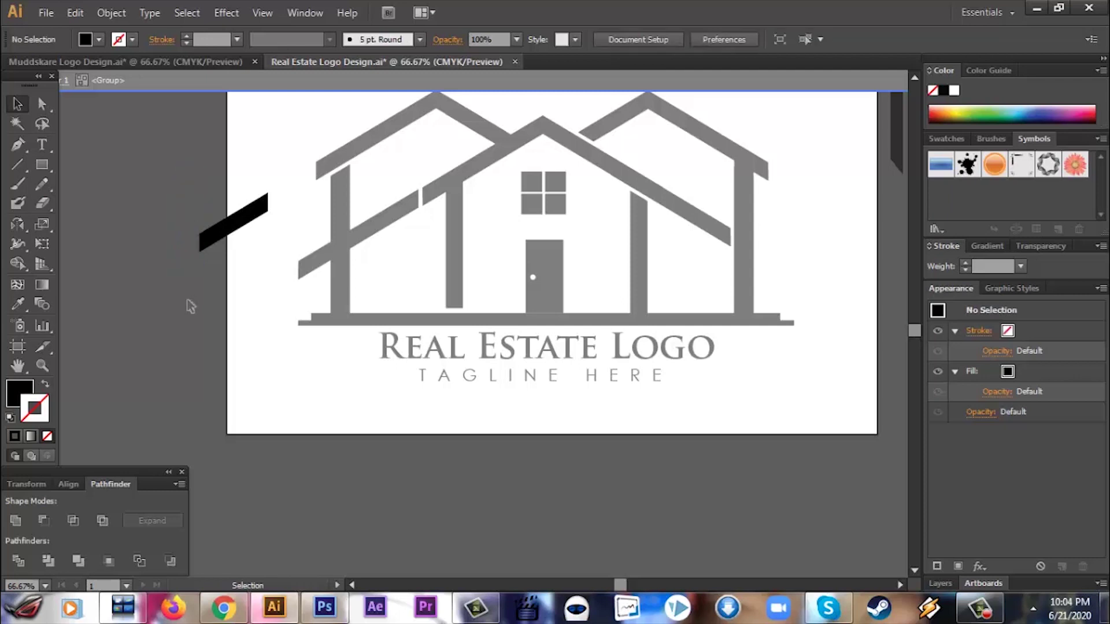
Leave isolation mode and delete the original left roof extension that crosses the left house's wall
double_click(189, 305)
left_click(314, 258)
key("Delete")
Move the isolated slope segment between the left house's wall and the central roof, nudging it to leave a narrow gap at the eave
left_click_drag(230, 223, 376, 223)
key("Right")
key("Right")
key("Right")
key("Right")
key("Right")
key("Right")
key("Right")
key("Right")
key("Right")
key("Right")
key("Up")
key("Up")
key("Up")
key("Up")
key("Up")
left_click(380, 394)
left_click(398, 216)
left_click(359, 389)
left_click(384, 219)
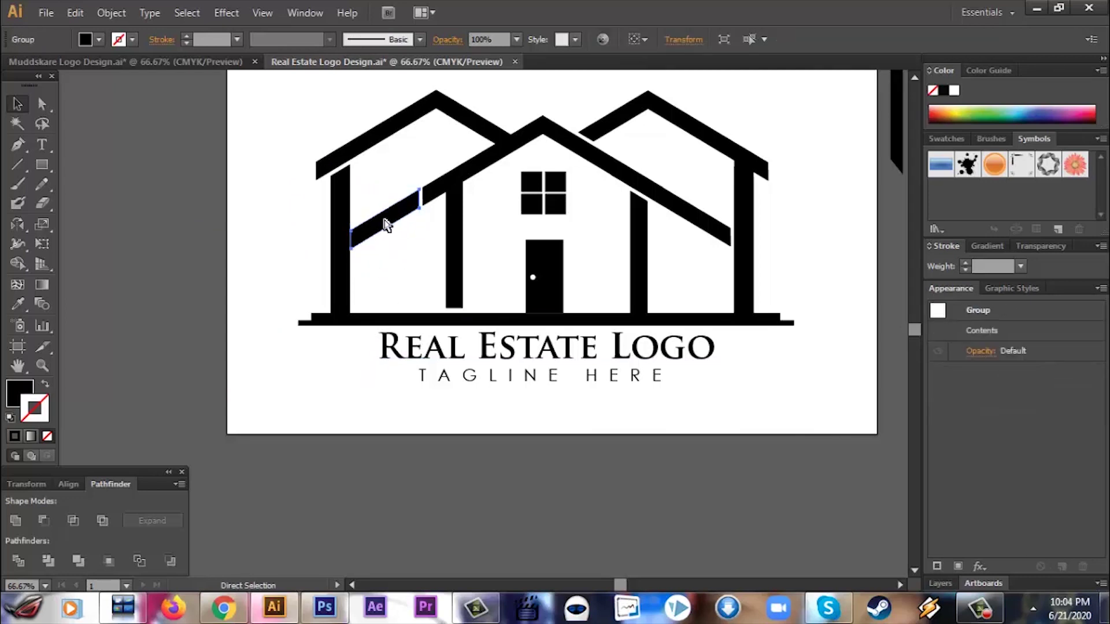
key("Left")
key("Left")
key("Left")
key("Left")
key("Down")
key("Down")
key("Down")
key("Left")
key("Left")
key("Left")
key("Down")
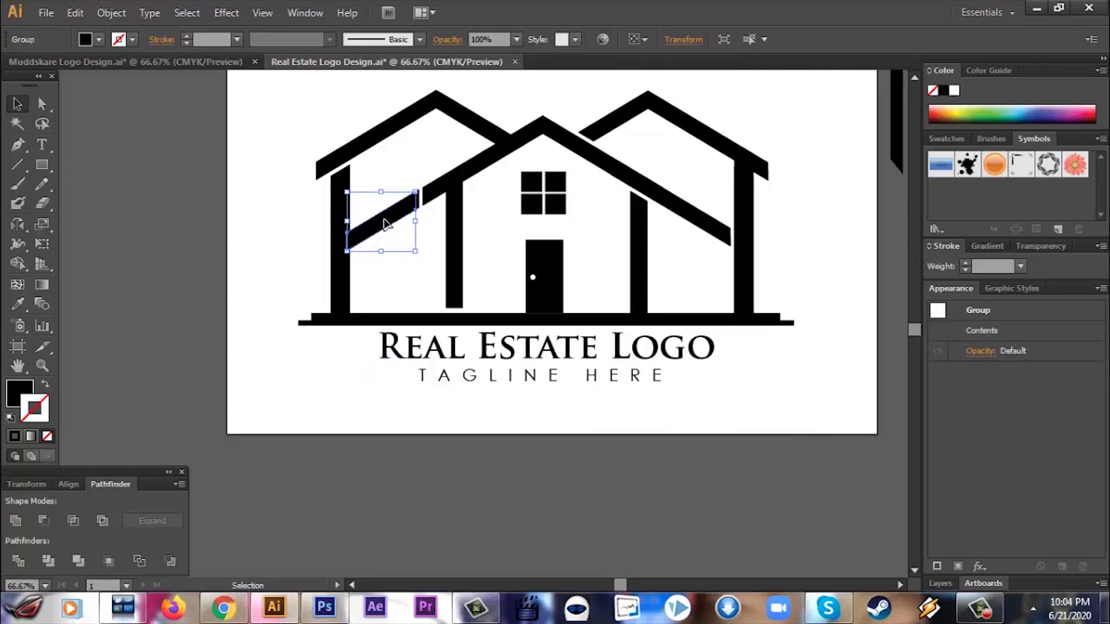
left_click(335, 376)
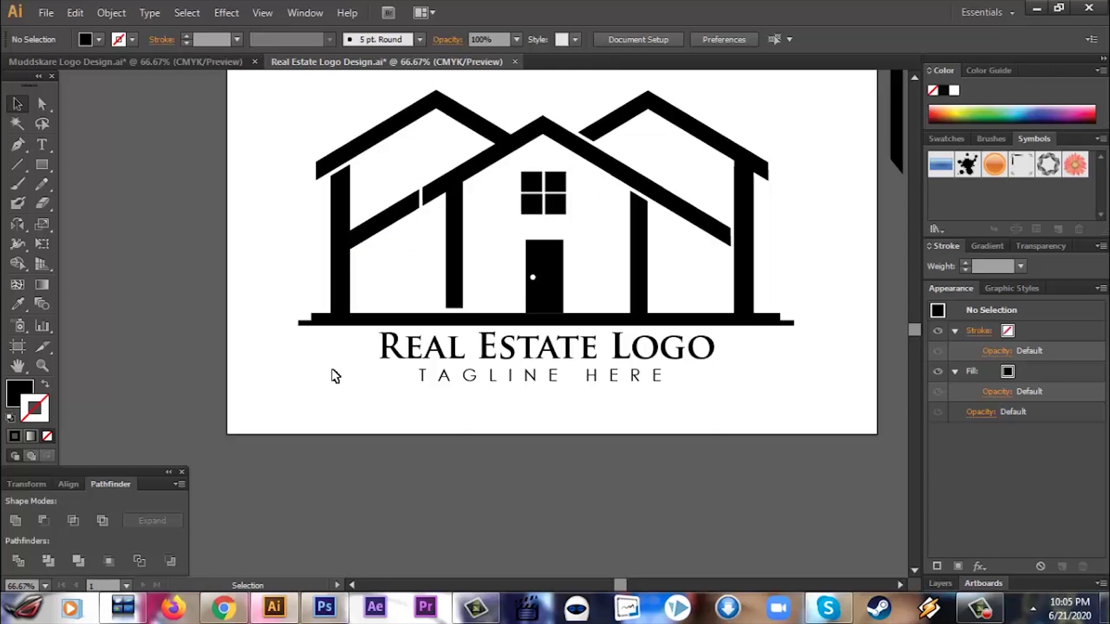
Duplicate the central house's right wall beneath the left roof extension and reflect the copy so its slanted top follows the slope
left_click(643, 281)
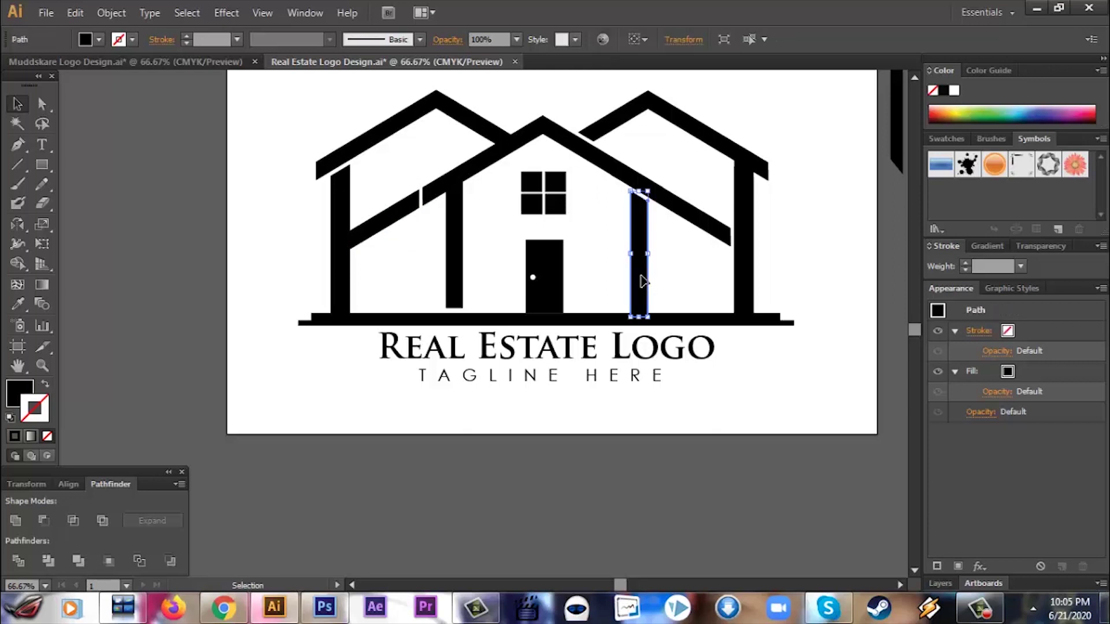
left_click_drag(643, 281, 381, 291)
left_click(361, 395)
left_click(270, 306)
key("o")
key("Return")
left_click(559, 404)
key("v")
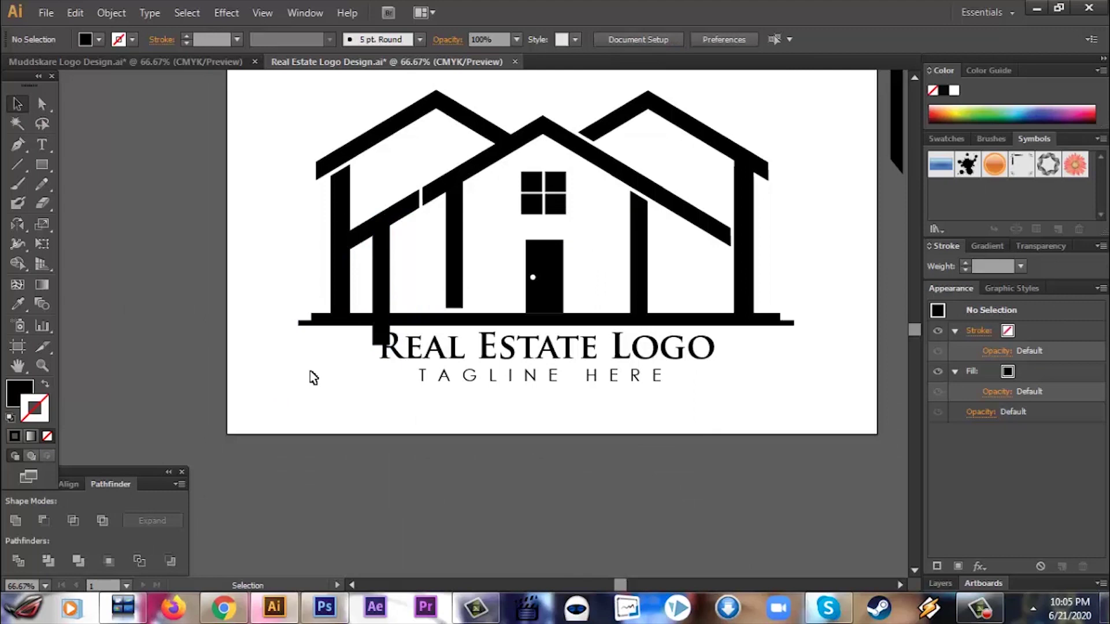
Nudge the new left post inward and shorten it from below to end at the base strip
left_click(382, 341)
key("Right")
key("Right")
key("Right")
key("Right")
left_click(382, 415)
left_click(455, 303)
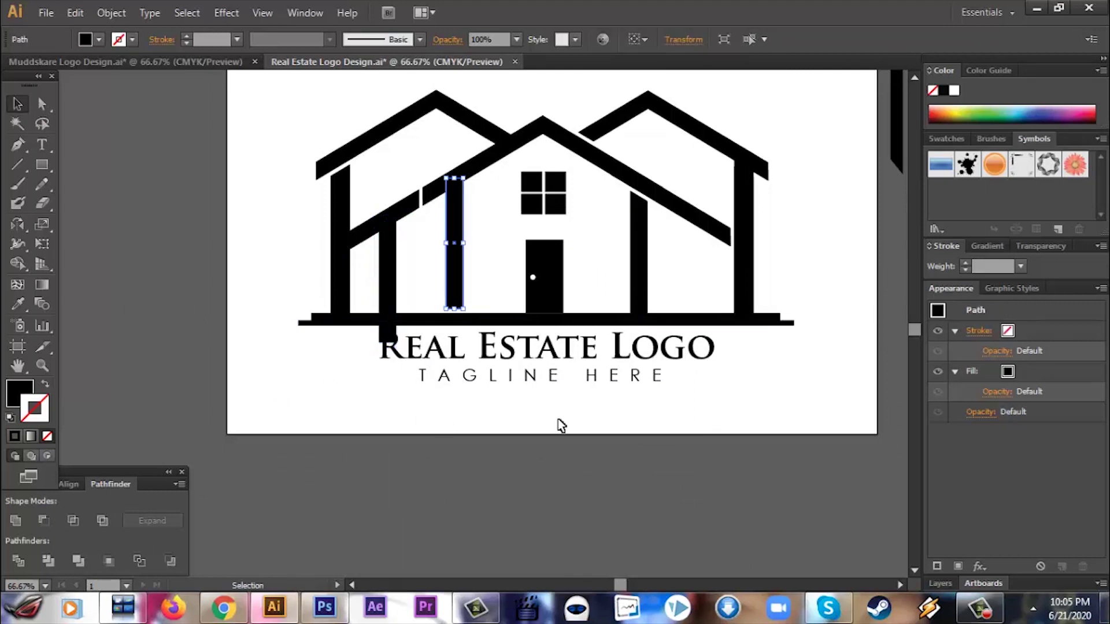
left_click(536, 416)
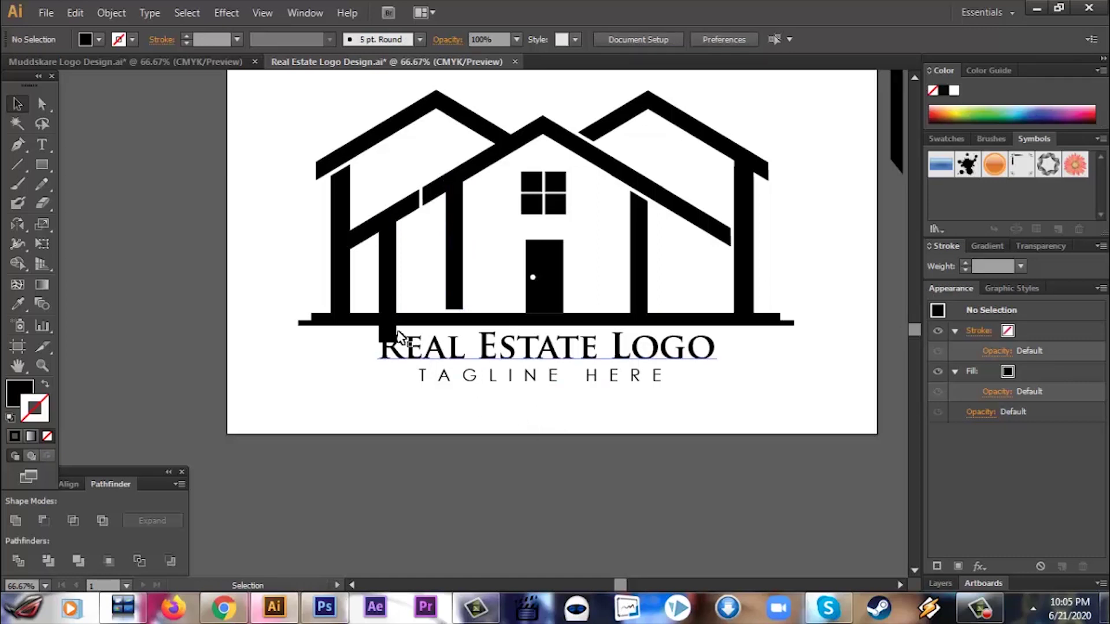
left_click(388, 331)
left_click_drag(388, 342, 388, 320)
left_click(341, 362)
Duplicate the central house's right wall beneath the right roof extension and nudge the copy inward into position
left_click(636, 265)
left_click_drag(636, 265, 701, 267)
left_click(769, 373)
left_click(696, 285)
key("Left")
key("Left")
key("Left")
left_click(815, 388)
left_click(701, 293)
key("Left")
key("Left")
key("Left")
key("Left")
key("Left")
key("Left")
left_click(783, 370)
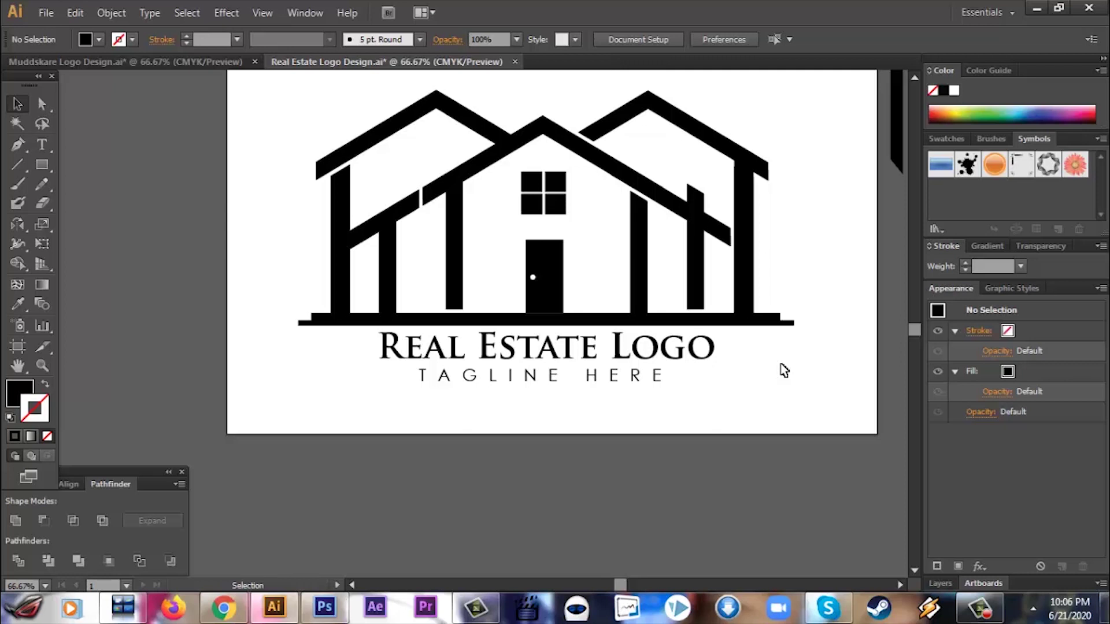
Shorten the new right post from above so it ends within the right roof extension
left_click(697, 278)
left_click_drag(695, 184, 696, 207)
left_click(806, 258)
left_click(523, 185)
left_click_drag(555, 203, 438, 155)
left_click(255, 235)
left_click(406, 145)
key("Delete")
Duplicate the right house's roof and place the copy higher up as a back roof above the central house
scroll(833, 439, "up", 3)
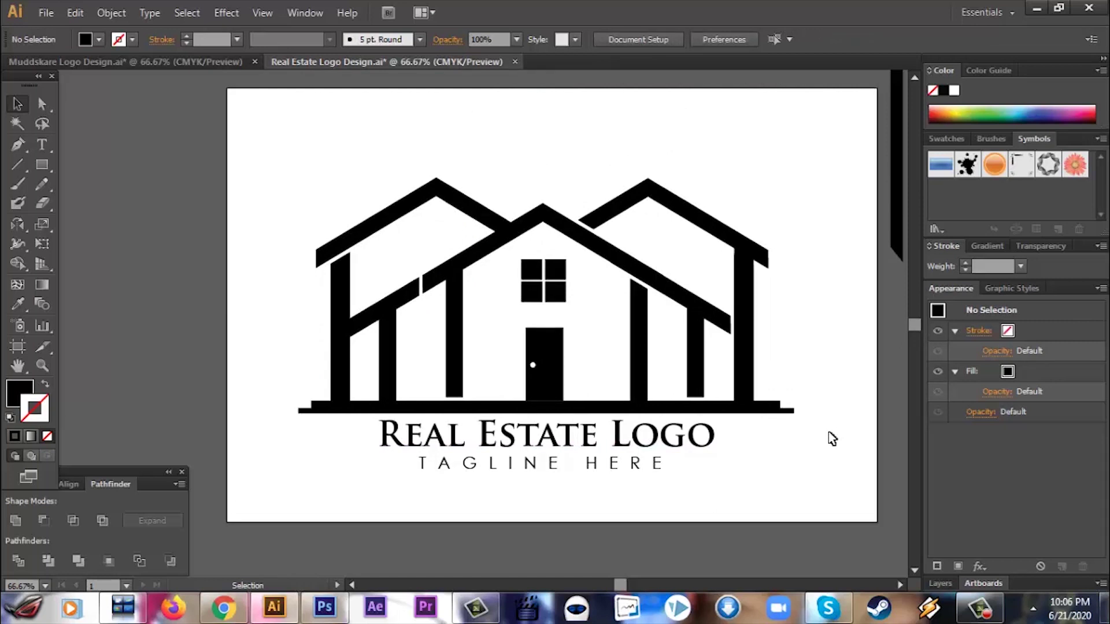
left_click_drag(711, 232, 686, 175)
left_click(723, 156)
left_click(790, 192)
left_click(704, 170)
left_click(766, 184)
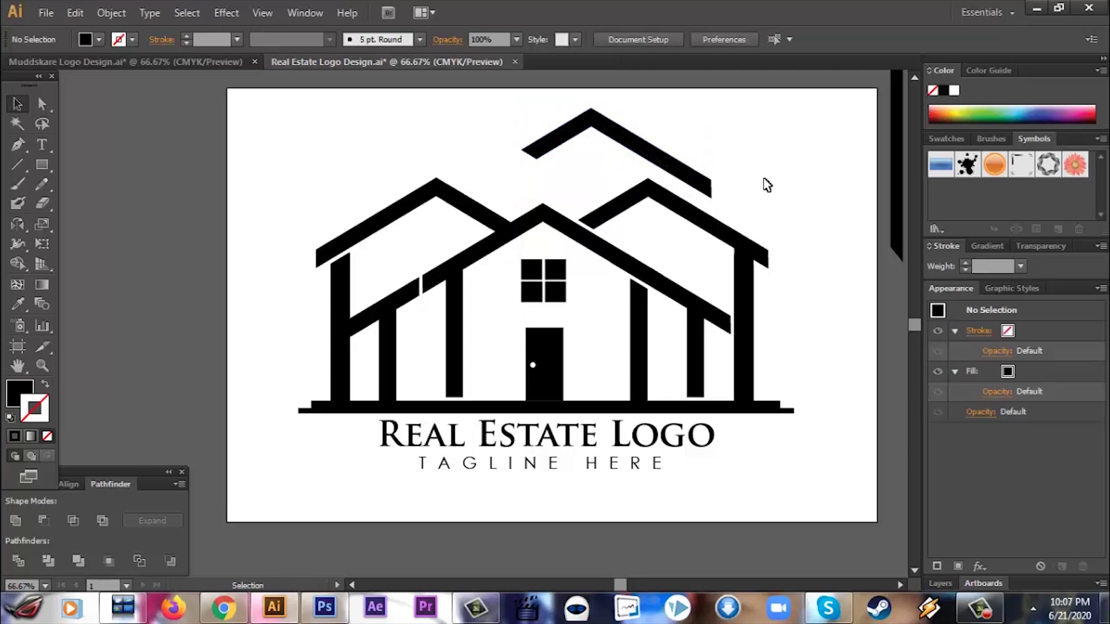
Duplicate the left house's roof and place the copy as a middle roof between the left roof and the back roof
left_click(692, 176)
left_click(469, 212)
left_click(407, 166)
left_click_drag(457, 190, 518, 172)
left_click(446, 144)
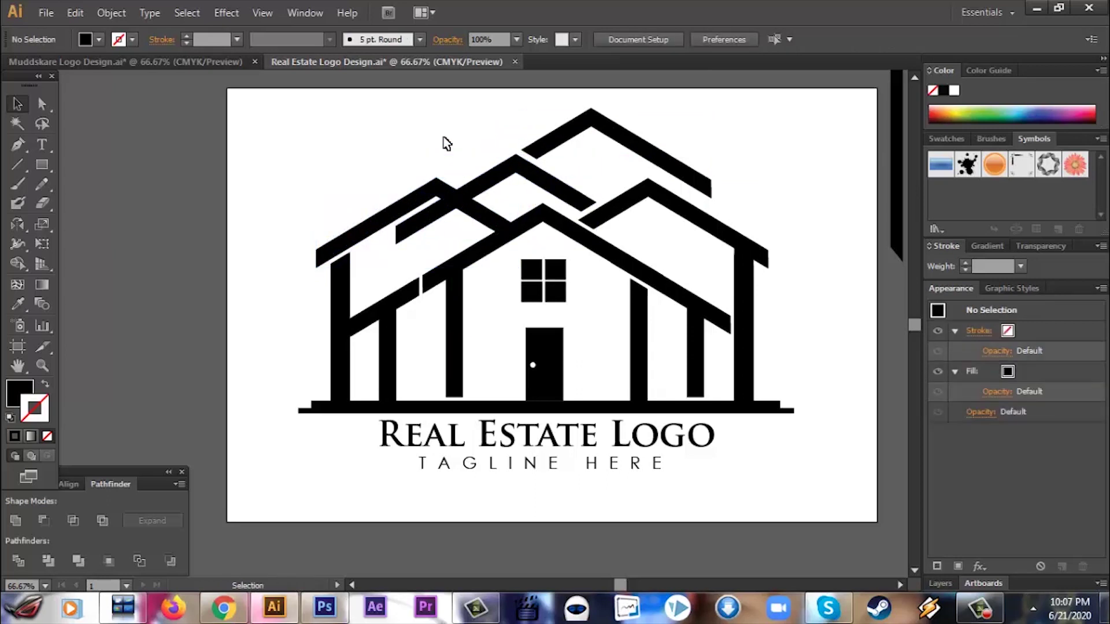
Duplicate the left house's roof and the middle roof across the artboard's left edge and divide the copies where they cross
left_click_drag(466, 201, 468, 201)
left_click_drag(458, 193, 240, 168)
left_click(240, 264)
left_click(17, 521)
left_click(228, 275)
left_click(213, 160)
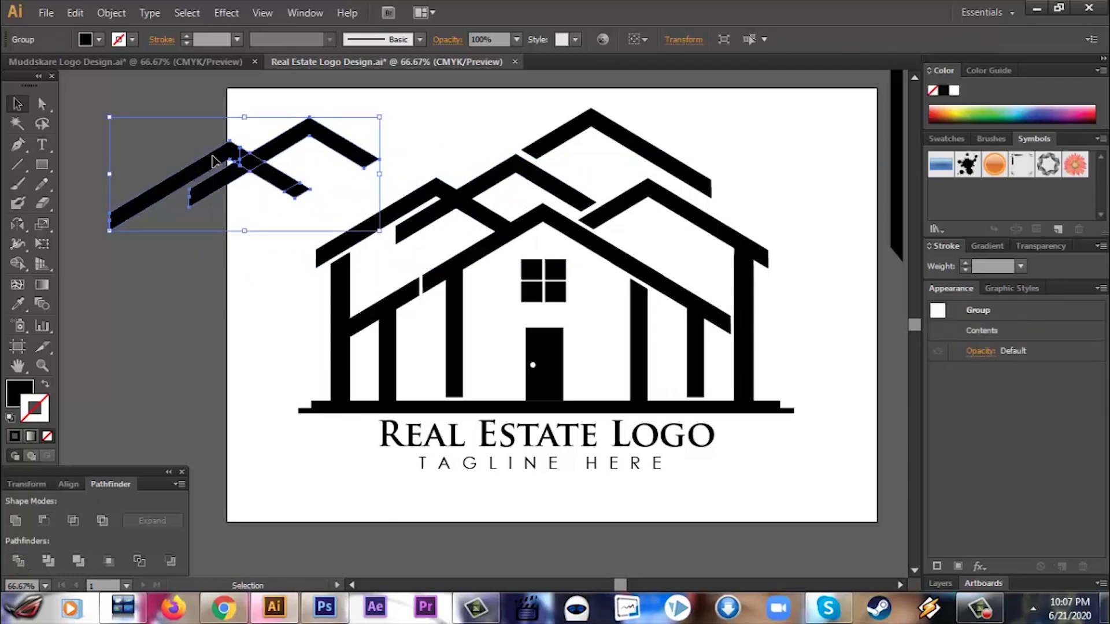
Isolate the divided copies and delete the left roof's pieces and the overlapping slope parts, keeping only the middle roof's upper portion
double_click(234, 177)
left_click(234, 177)
key("Delete")
left_click(248, 168)
key("Delete")
left_click(292, 186)
key("Delete")
left_click(296, 195)
key("Delete")
left_click(240, 149)
key("Delete")
Leave isolation mode and delete the untrimmed middle roof that crosses the left house's roof
double_click(262, 196)
left_click(433, 221)
key("Delete")
left_click_drag(376, 164, 571, 198)
key("ctrl+z")
key("ctrl+z")
Move the trimmed middle roof into the design and nudge it to sit directly behind the left house's roof
left_click(390, 132)
left_click_drag(361, 151, 554, 179)
key("Right")
key("Right")
key("Right")
key("Right")
key("Right")
key("Right")
key("Right")
key("Right")
key("Right")
key("Right")
key("Down")
key("Down")
key("Down")
key("Down")
left_click(397, 137)
Shift the middle roof and the back roof slightly to even out the gaps between the overlapping roofs
left_click(587, 200)
left_click(517, 167, "shift")
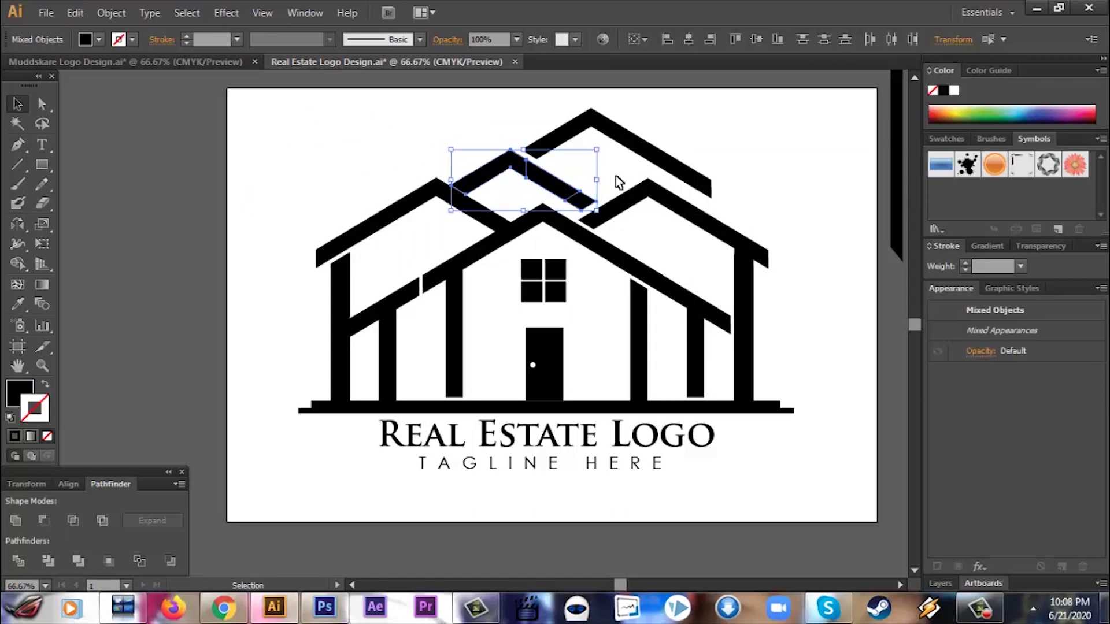
left_click(758, 157)
left_click(652, 153)
left_click(746, 183)
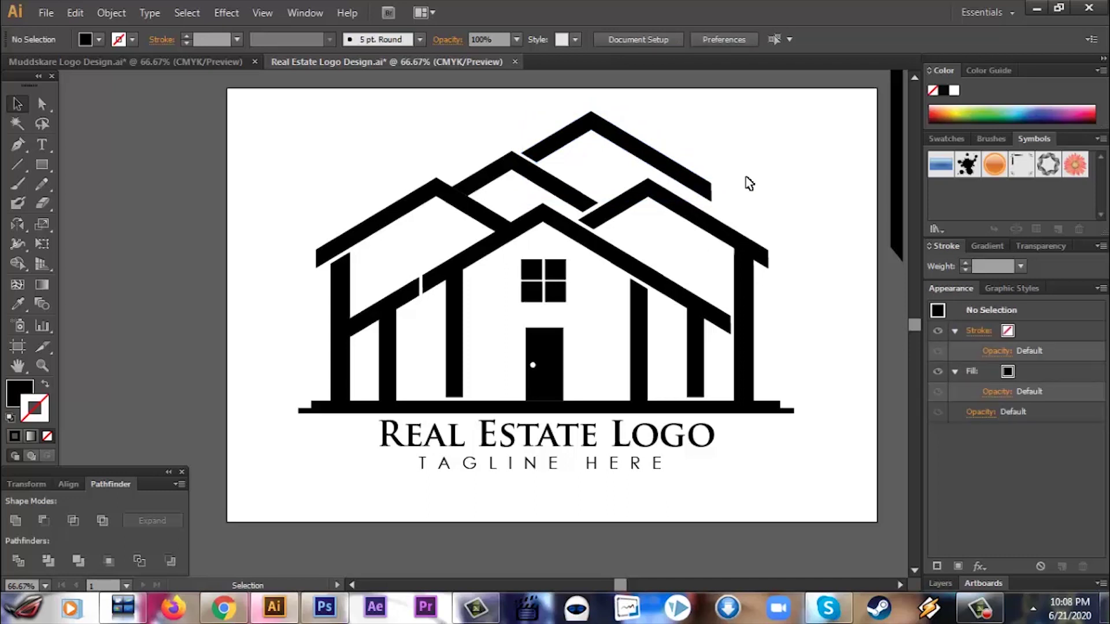
Duplicate the inner right post, shorten the copy from above and place it at the back roof's right eave
left_click_drag(699, 354, 791, 207)
left_click_drag(787, 149, 787, 214)
left_click_drag(780, 232, 678, 190)
left_click(786, 191)
left_click(688, 191)
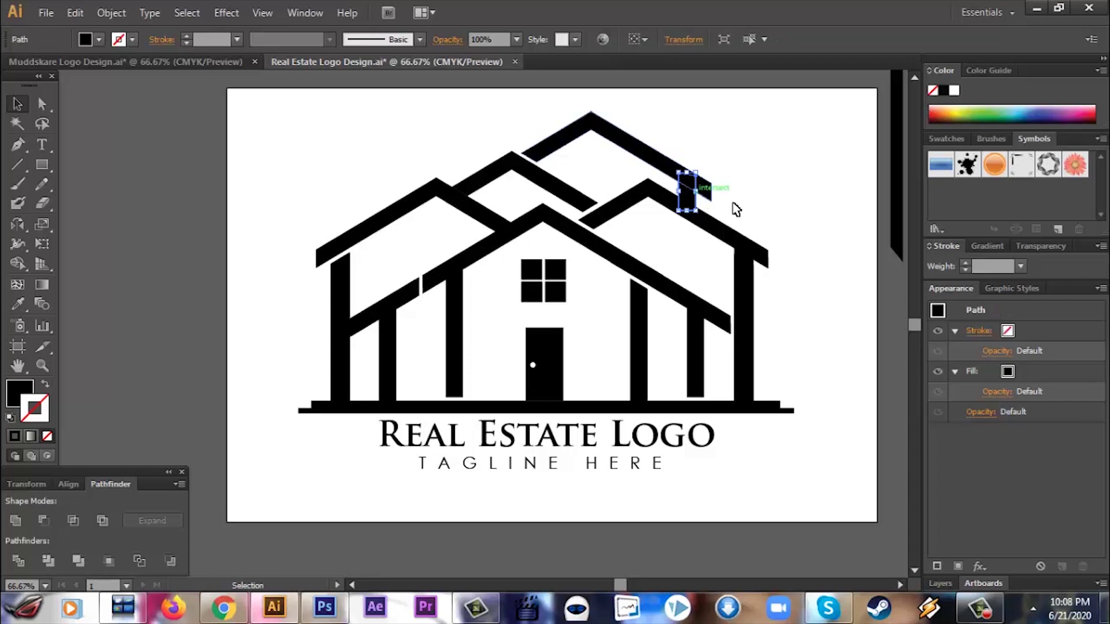
Adjust the short wall so it joins the back roof's right eave to the right house's roof
left_click(702, 192)
left_click_drag(698, 199, 696, 310)
left_click(718, 207)
key("ctrl+z")
left_click_drag(696, 203, 697, 316)
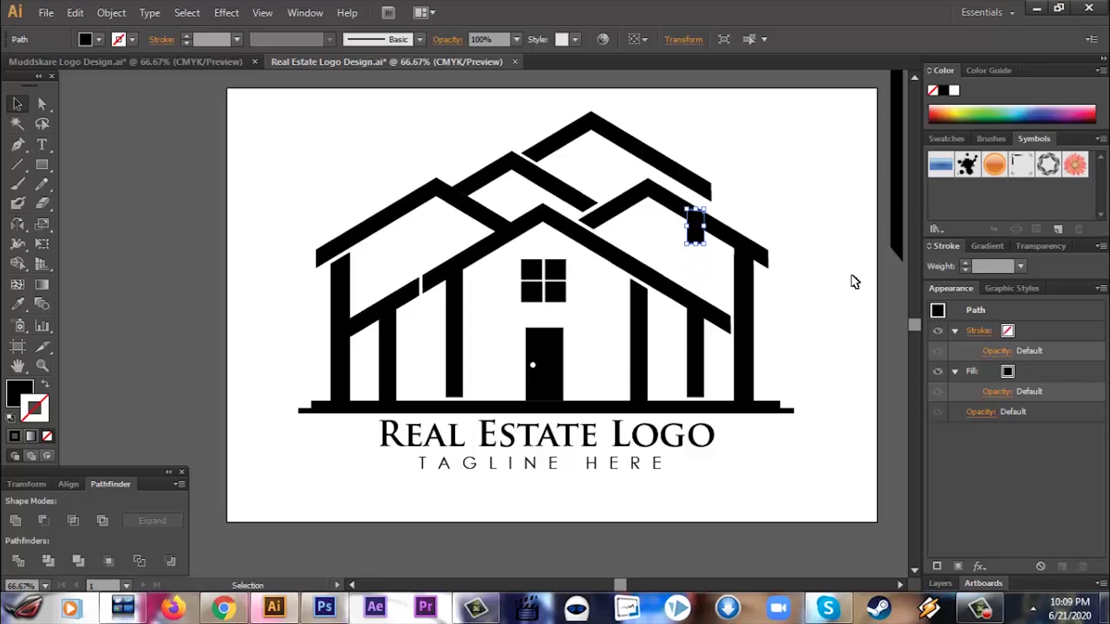
left_click(854, 283)
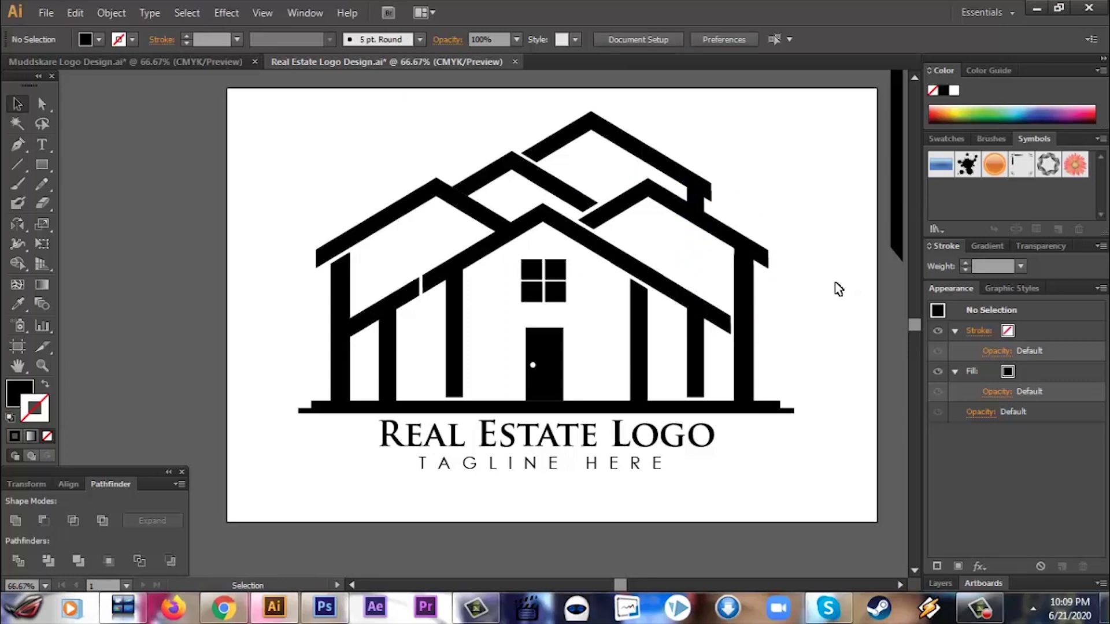
left_click(629, 147)
left_click(784, 221)
Scale the whole logo, including its text, down proportionally and move it to the artboard's centre
key("ctrl+minus")
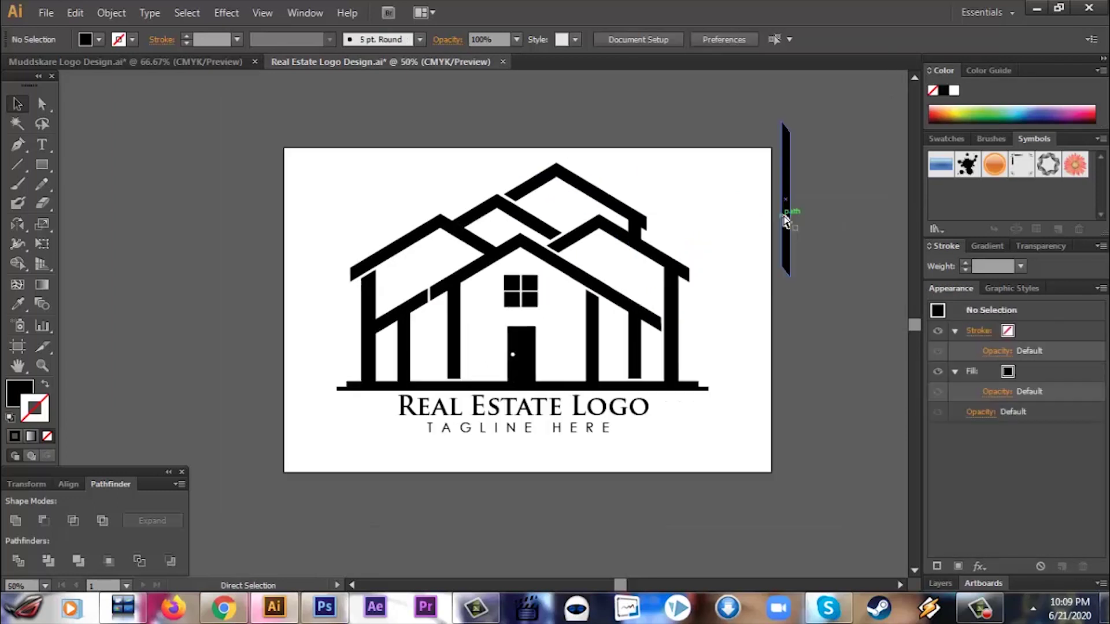
left_click_drag(704, 454, 310, 169)
left_click_drag(523, 164, 523, 218)
left_click_drag(686, 455, 371, 229)
left_click_drag(529, 323, 522, 317)
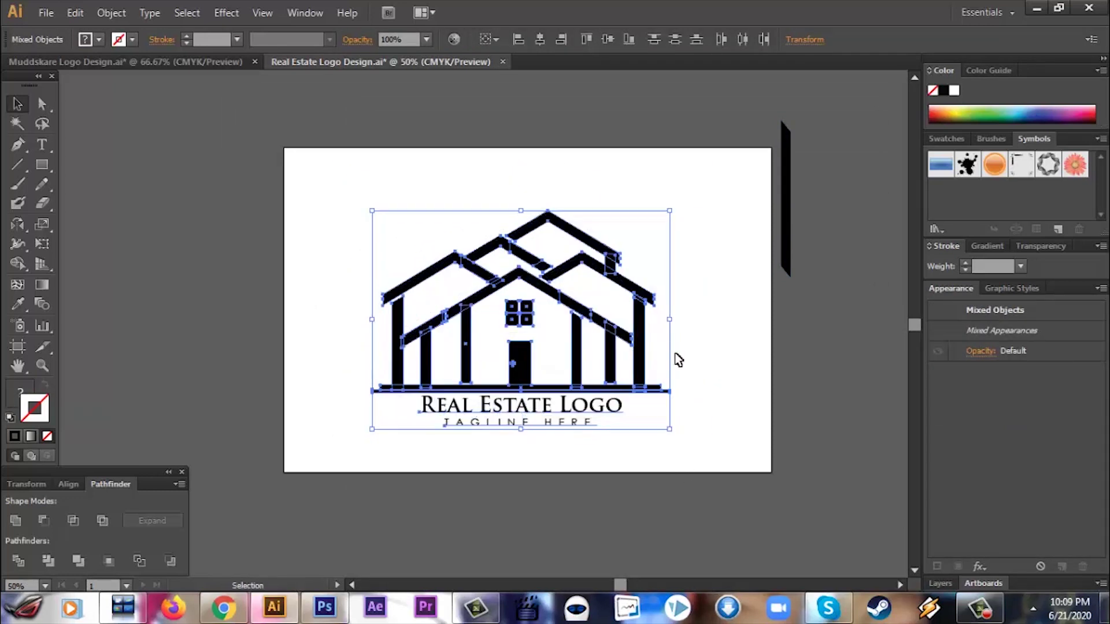
left_click(699, 357)
left_click_drag(706, 450, 365, 223)
left_click_drag(545, 289, 552, 281)
left_click(637, 448)
Nudge the logo slightly and fill the house artwork, without the text, with the Orange, Yellow gradient
left_click_drag(649, 456, 444, 397)
left_click(650, 457)
left_click_drag(707, 218, 337, 389)
left_click(99, 40)
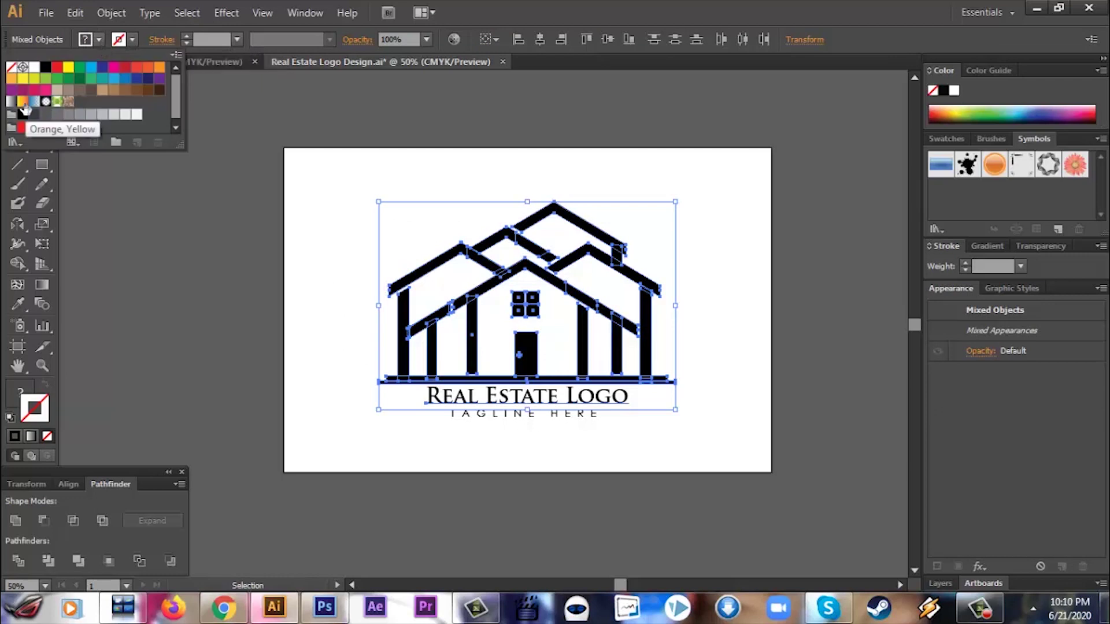
left_click(19, 89)
left_click(693, 220)
mouse_move(477, 273)
left_mouse_down()
mouse_move(696, 384)
mouse_move(606, 299)
left_mouse_up()
left_click(712, 361)
left_click(673, 382)
key("Delete")
key("ctrl+z")
left_click(698, 395)
left_click(712, 315)
Unite the separate segments of the front house's roof into one shape
left_click(559, 279)
left_click(617, 317, "shift")
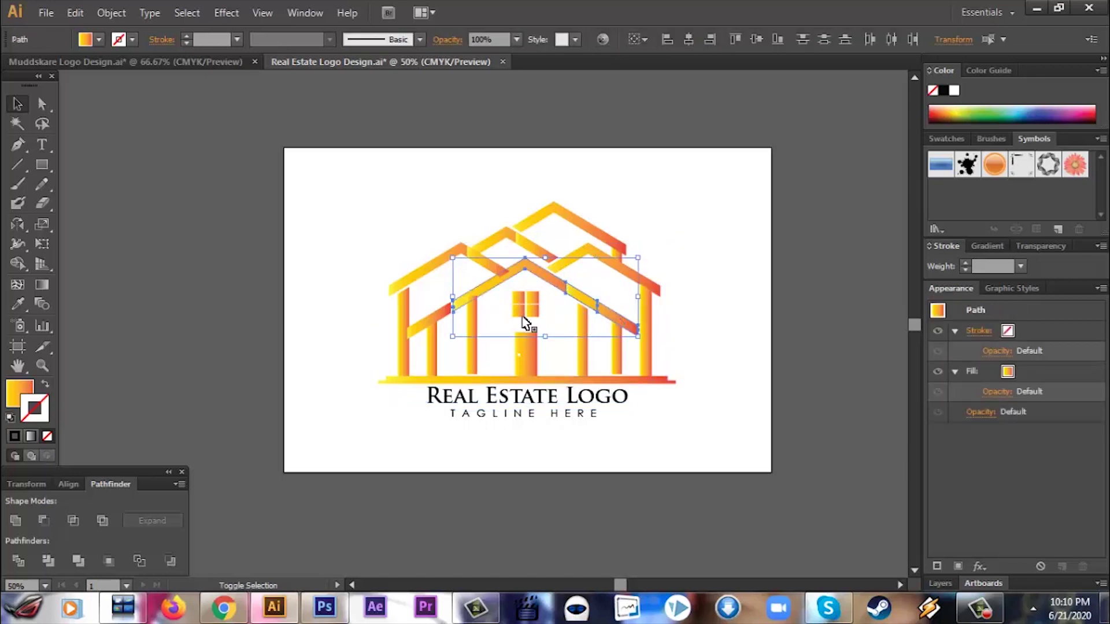
left_click(15, 521)
left_click(422, 442)
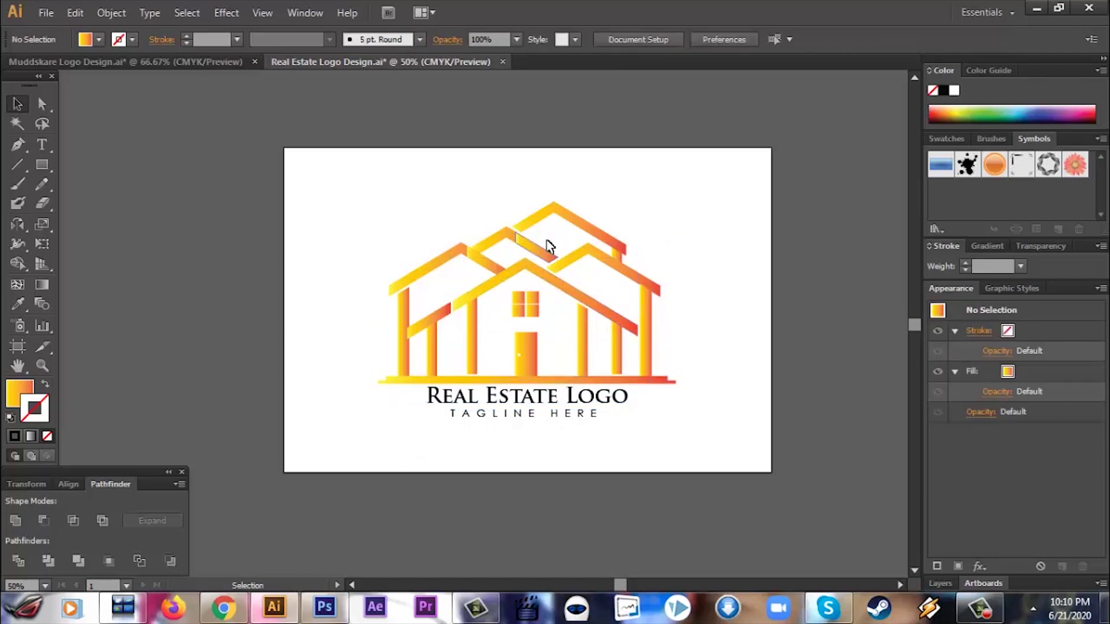
Unite the segments of the left house's roof and of the middle roof behind it into continuous shapes
left_click(543, 250)
left_click(475, 252, "shift")
left_click(293, 248)
left_click_drag(485, 249, 500, 258)
left_click(16, 521)
left_click(237, 328)
left_click(531, 247)
left_click(507, 235, "shift")
left_click(16, 520)
left_click(289, 319)
Try to unite the short left roof segment with the posts beneath it
left_click(624, 248)
left_click(653, 261)
left_click(658, 289)
left_click(706, 294)
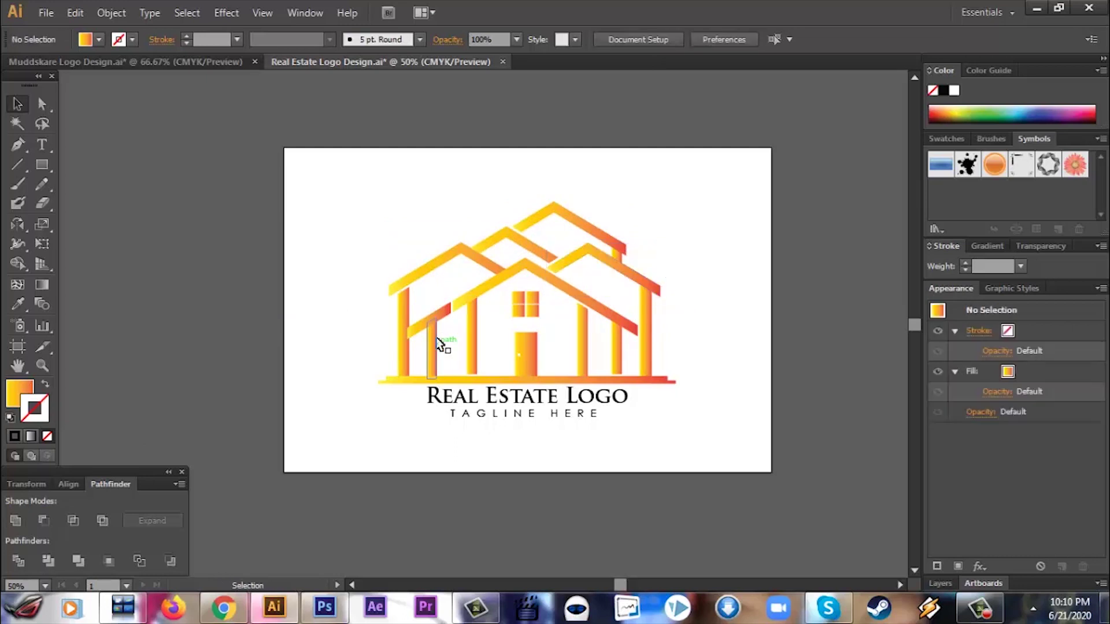
left_click_drag(443, 325, 416, 339)
left_click(15, 521)
left_click(379, 336)
left_click(357, 402)
key("ctrl+z")
key("ctrl+z")
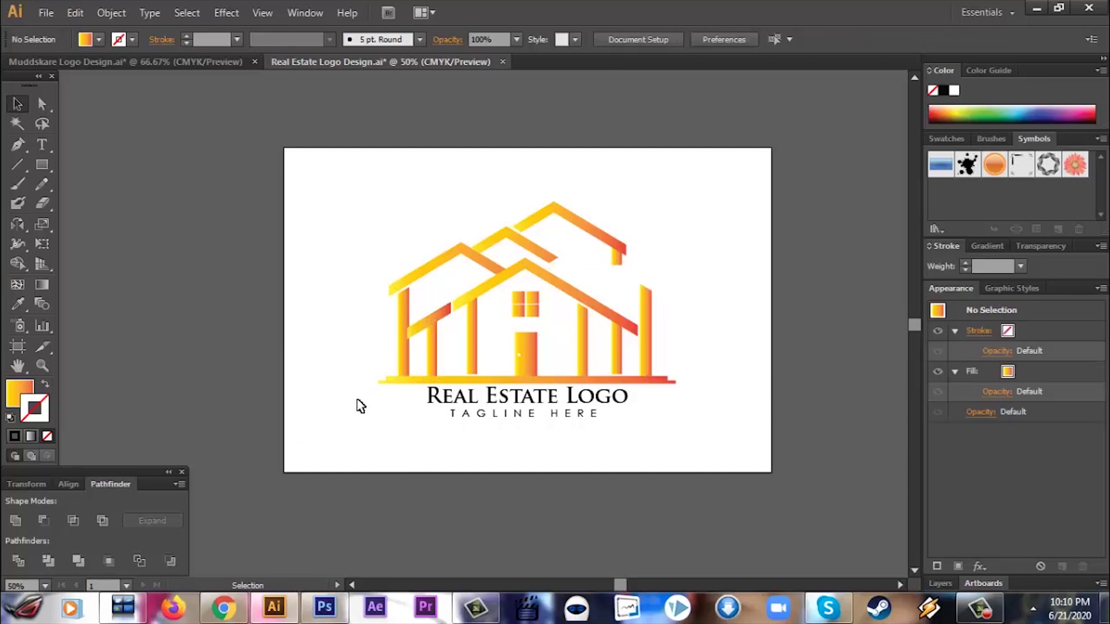
Try to bring the outer left post and the base in front of the neighbouring parts
left_click(405, 323)
key("ctrl+2")
left_click(404, 319)
key("ctrl+2")
left_click(389, 382)
key("ctrl+2")
left_click_drag(393, 366, 394, 365)
key("ctrl+x")
key("ctrl+f")
left_click(394, 428)
left_click(618, 263)
left_click(686, 304)
left_click(615, 350)
left_click(703, 335)
key("ctrl+z")
key("ctrl+z")
key("ctrl+z")
key("ctrl+z")
key("ctrl+z")
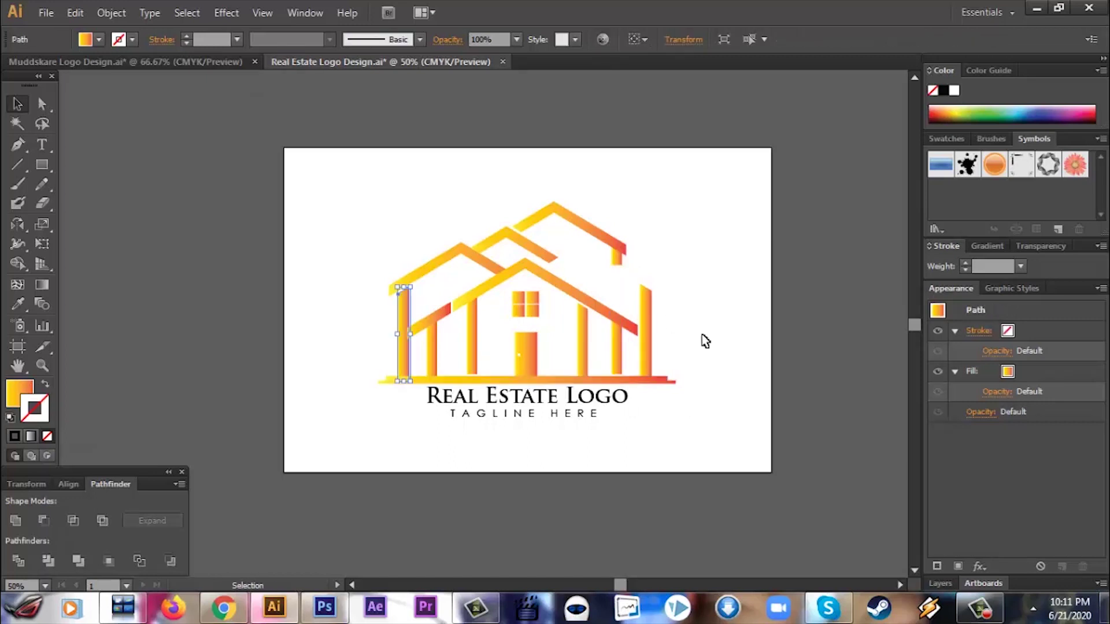
Bring the base and the right house's roof to the front of the artwork
key("a")
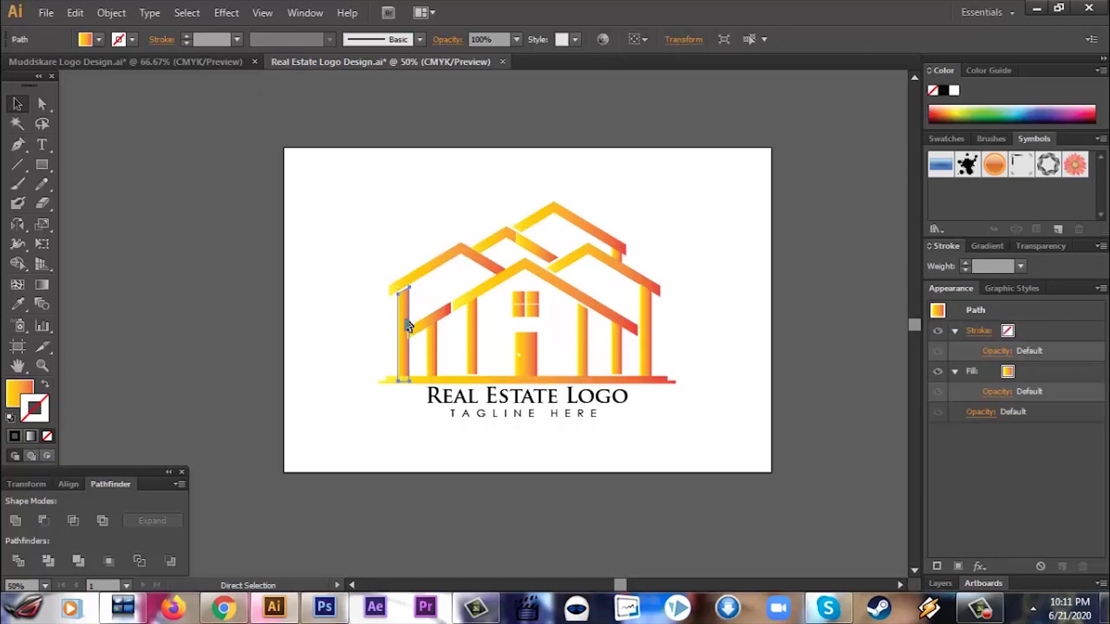
left_click_drag(388, 400, 388, 402)
key("ctrl+shift+]")
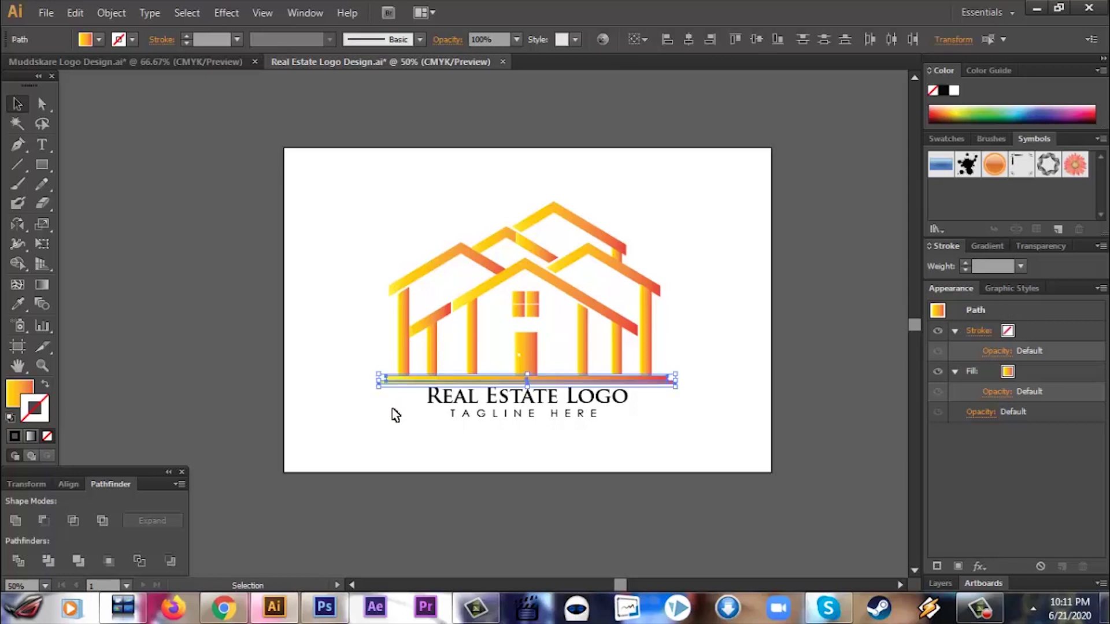
left_click(392, 409)
left_click(645, 279)
key("ctrl+shift+]")
left_click(704, 299)
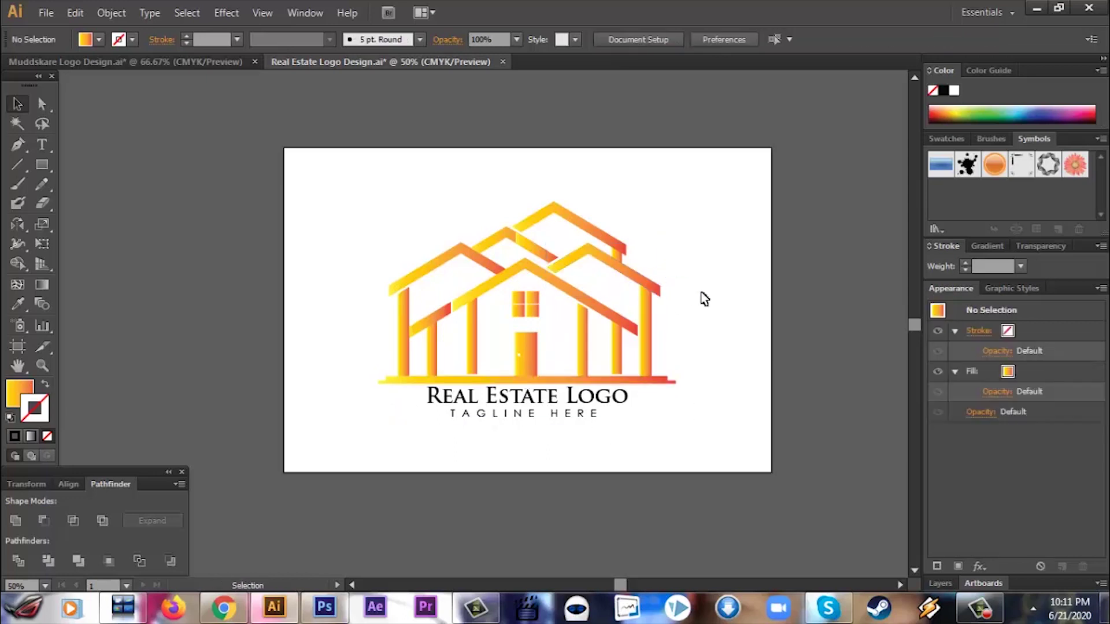
Merge all the house parts, without the text, into a single group of united shapes
left_click_drag(355, 199, 711, 396)
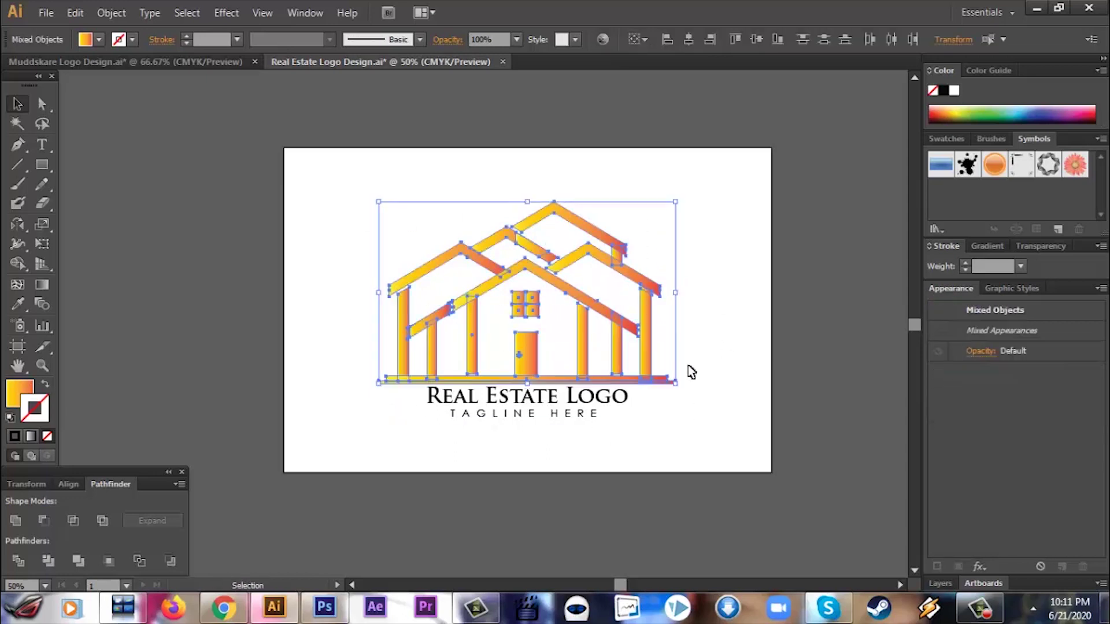
key("ctrl+8")
left_click(296, 443)
left_click(546, 315)
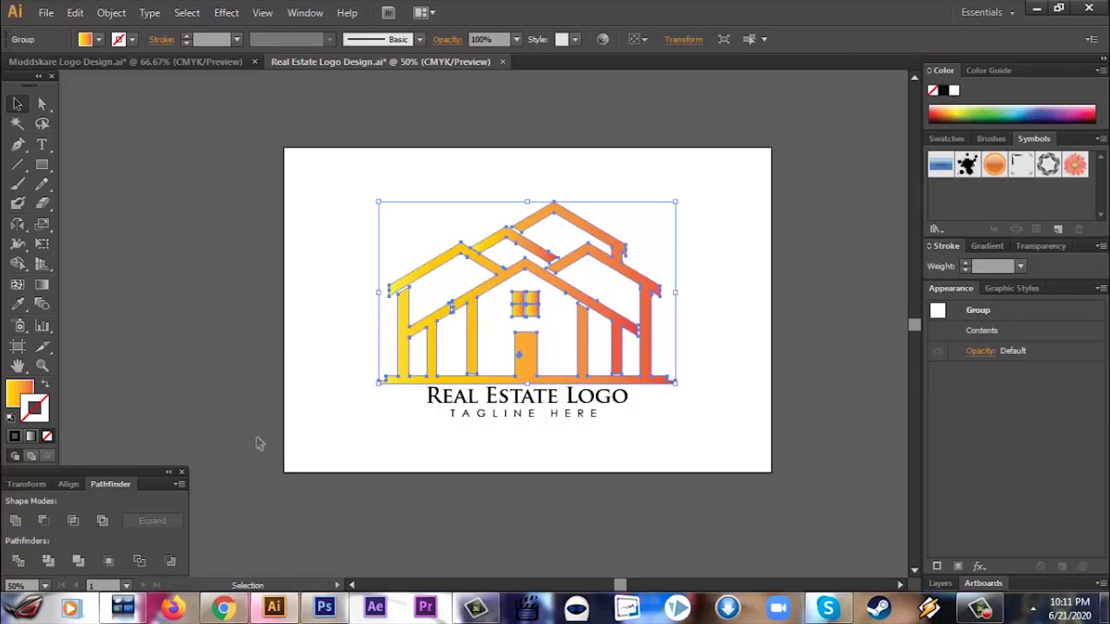
left_click_drag(330, 218, 721, 331)
left_click(722, 332)
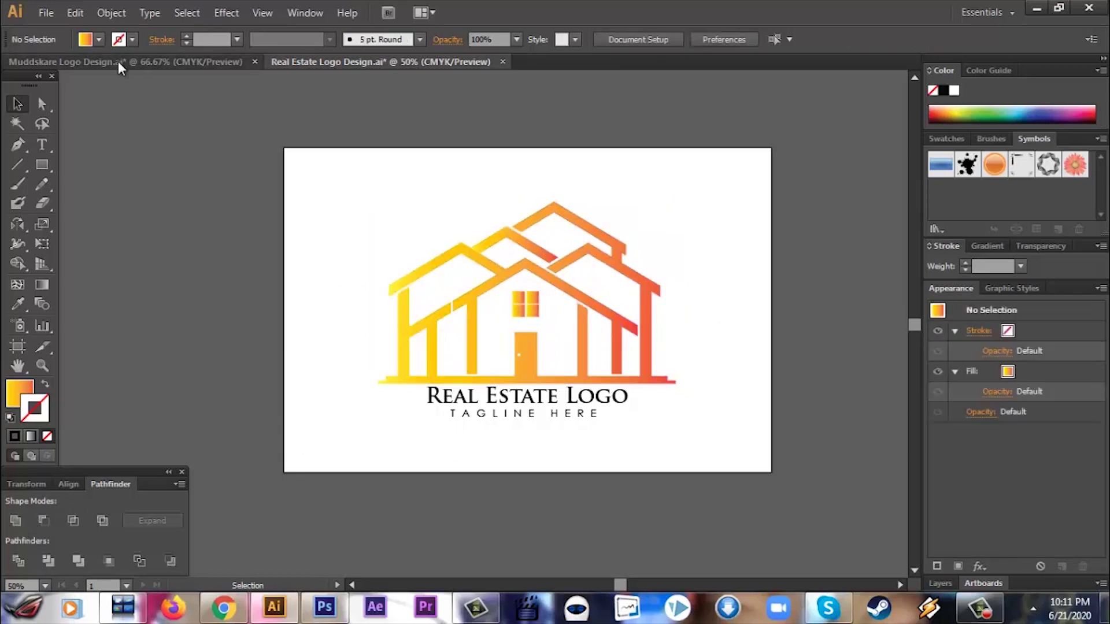
Build a linear gradient with orange end stops and a yellow stop at 51.08%
left_click(99, 39)
left_click(988, 246)
left_click(988, 246)
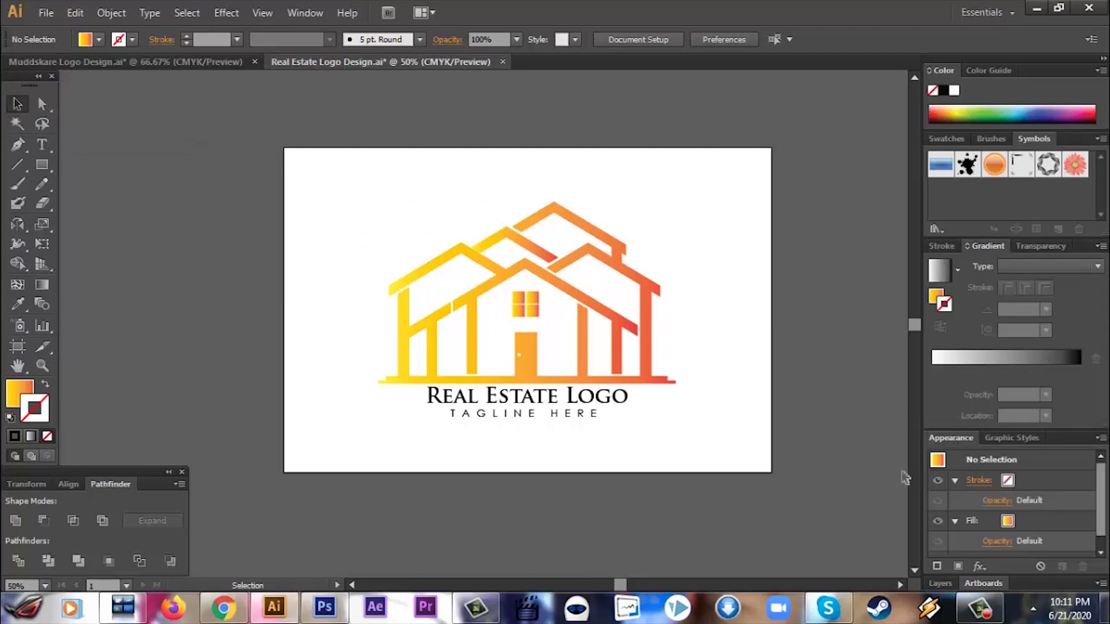
left_click(983, 368)
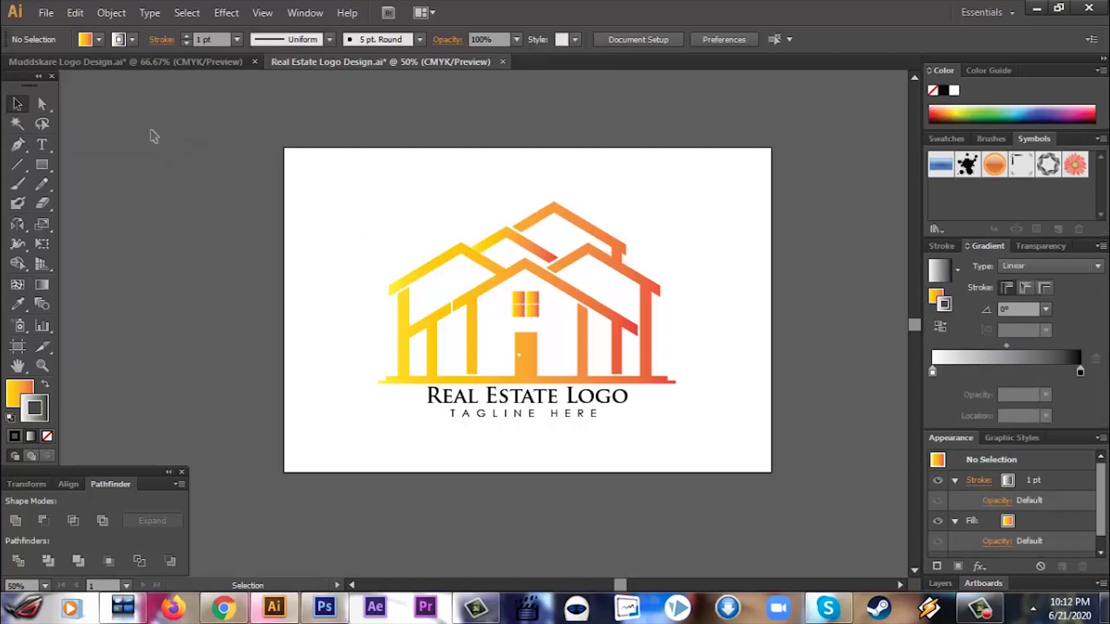
left_click(133, 39)
left_click(160, 68)
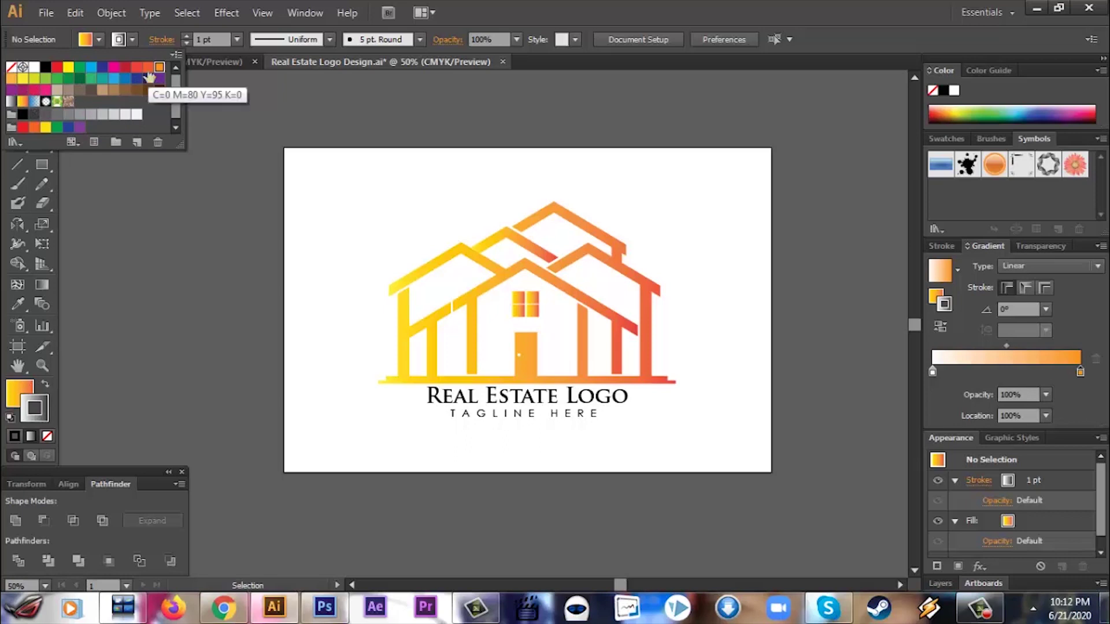
left_click_drag(149, 77, 933, 371)
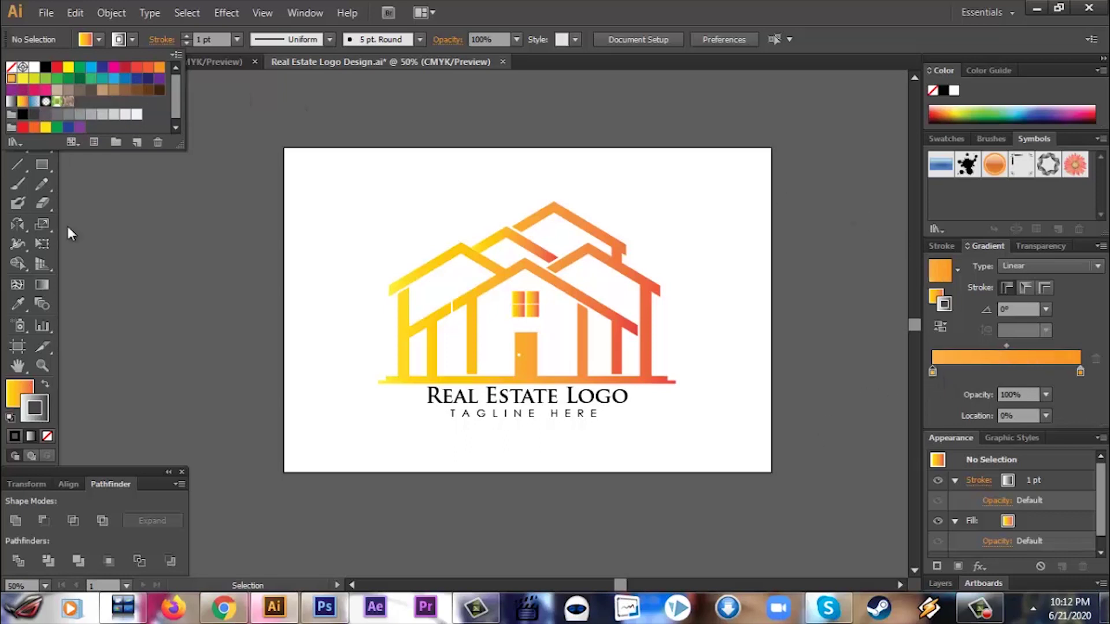
left_click_drag(753, 258, 1008, 371)
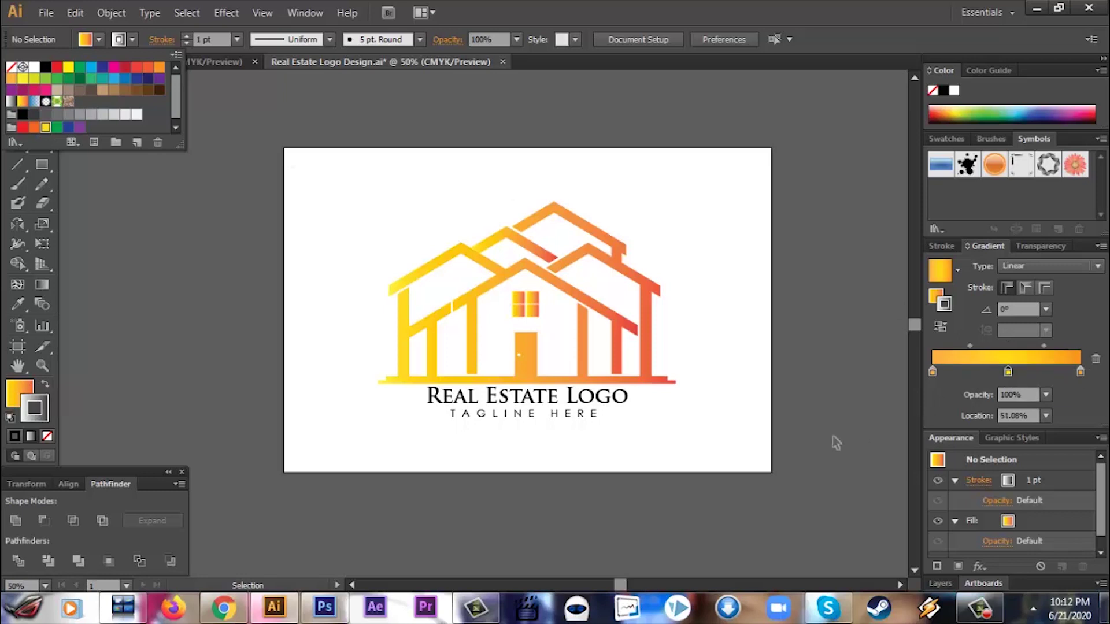
Try to apply the new orange-yellow gradient to the house artwork
key("v")
left_click_drag(312, 165, 743, 381)
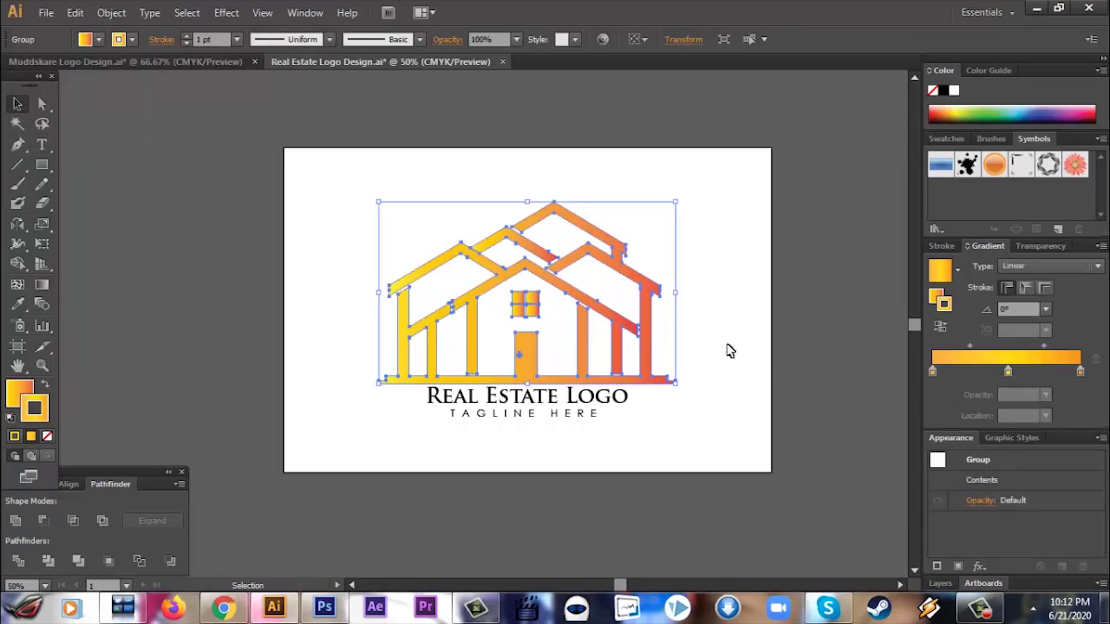
key("g")
key("v")
left_click(118, 42)
left_click(10, 69)
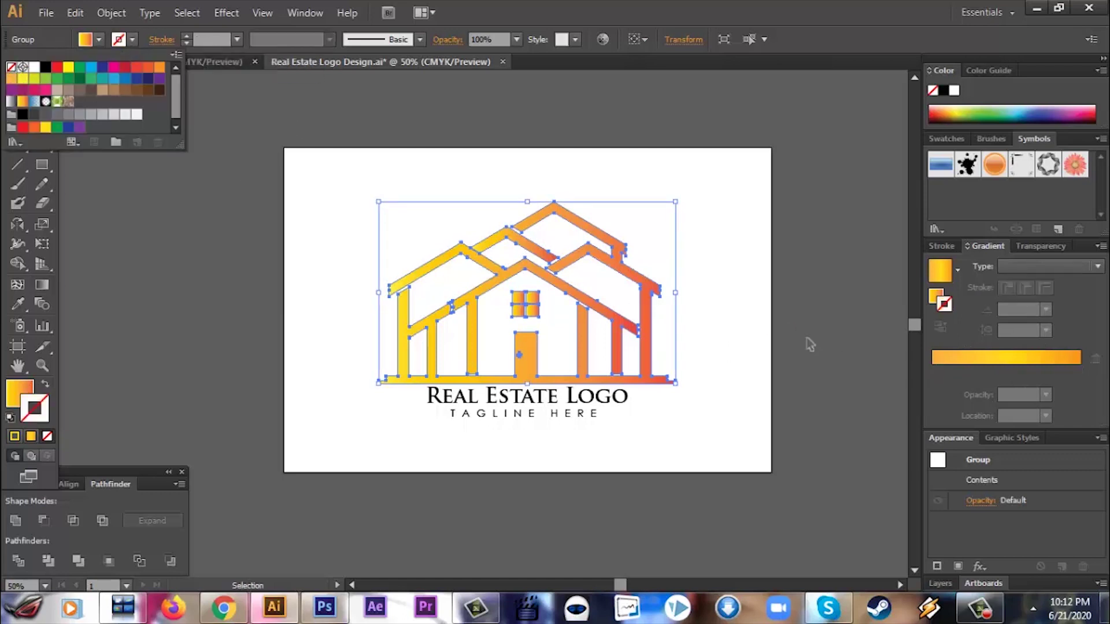
left_click(88, 42)
left_click(992, 358)
key("g")
key("v")
left_click_drag(739, 389, 344, 251)
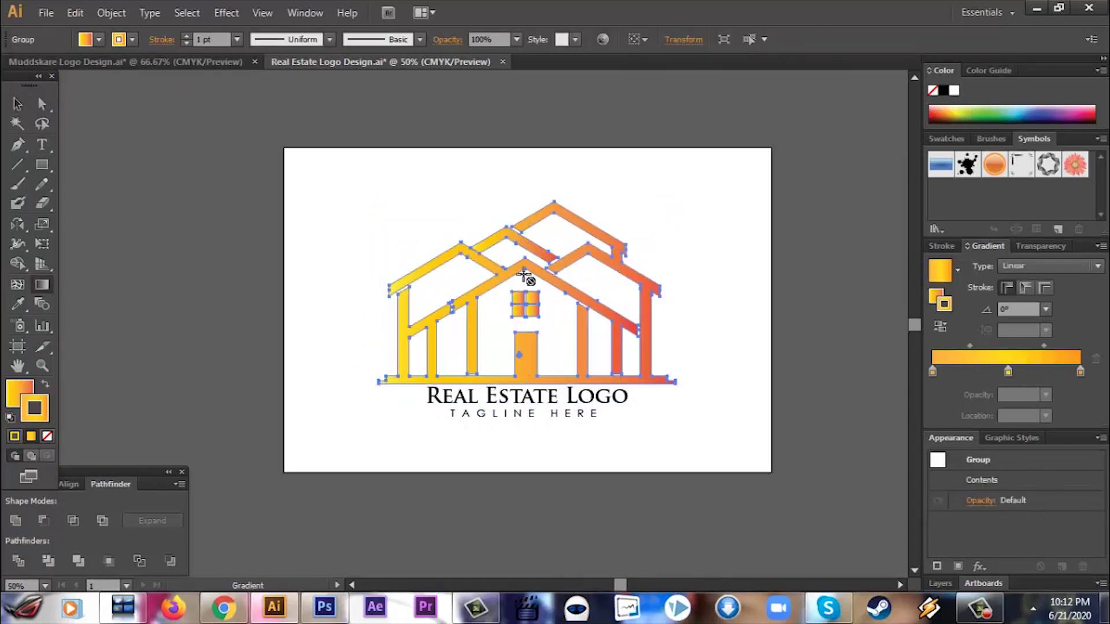
Fill the house artwork with black and remove its stroke
left_click(99, 40)
left_click(46, 67)
key("g")
key("Escape")
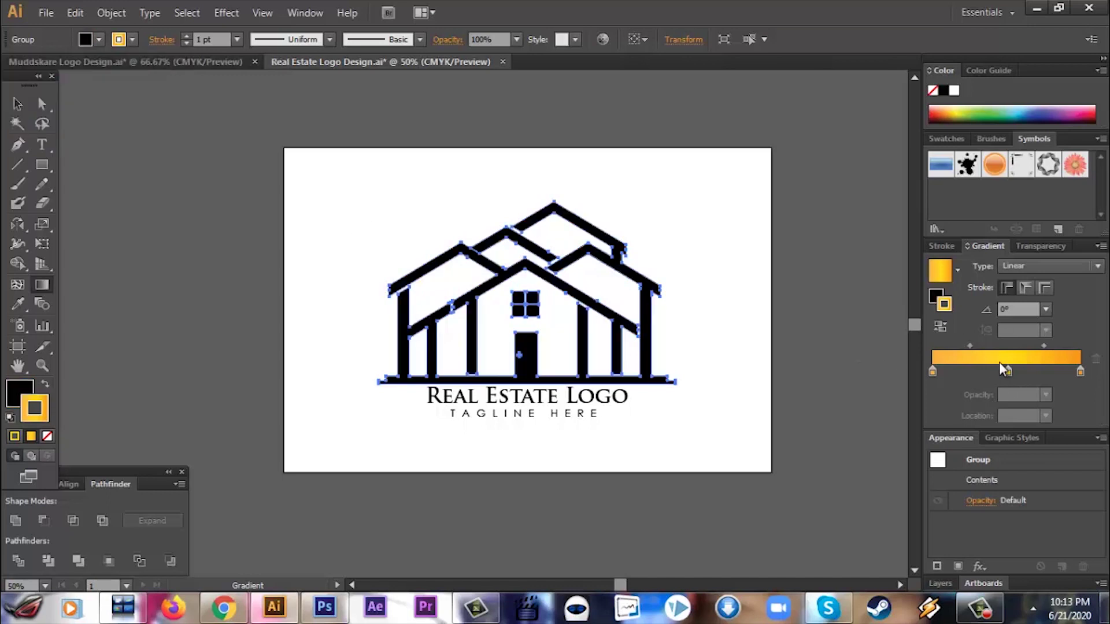
key("v")
left_click_drag(288, 160, 699, 384)
left_click(99, 39)
left_click(11, 67)
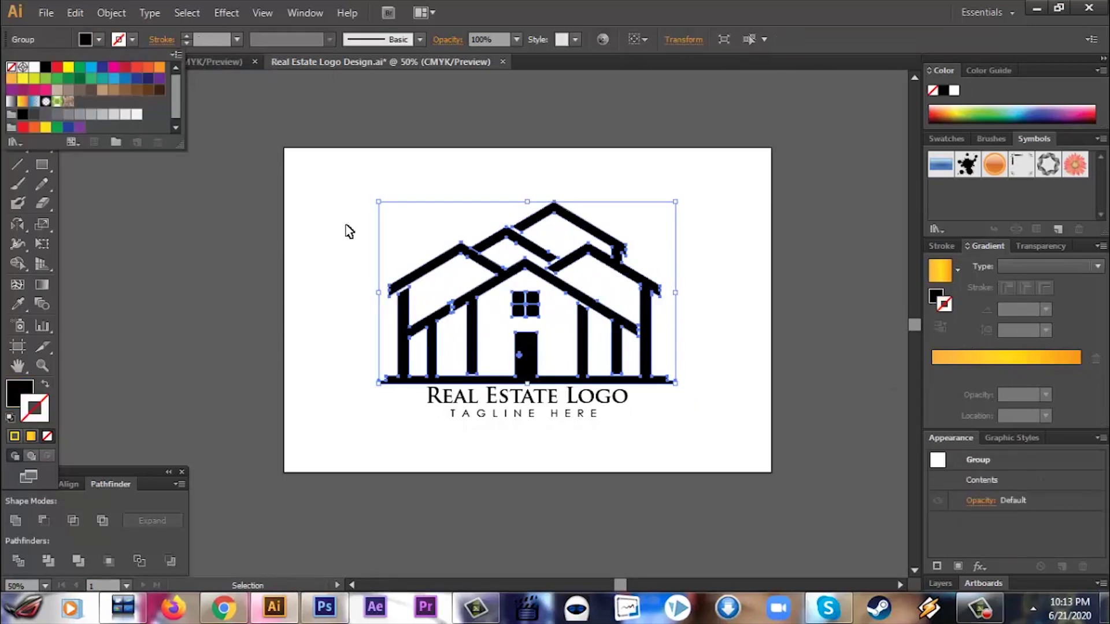
Try again to apply the orange-yellow gradient to the black house artwork
key("Escape")
left_click_drag(361, 180, 746, 389)
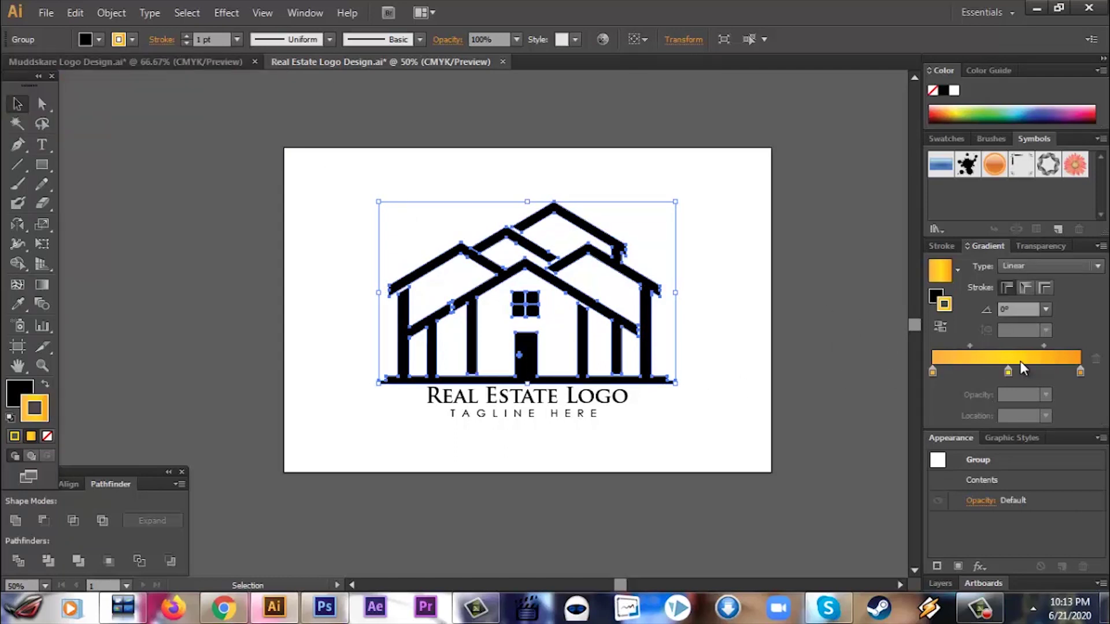
left_click(697, 228)
left_click_drag(339, 179, 696, 382)
left_click_drag(696, 431, 396, 397)
left_click(112, 13)
left_click(413, 202)
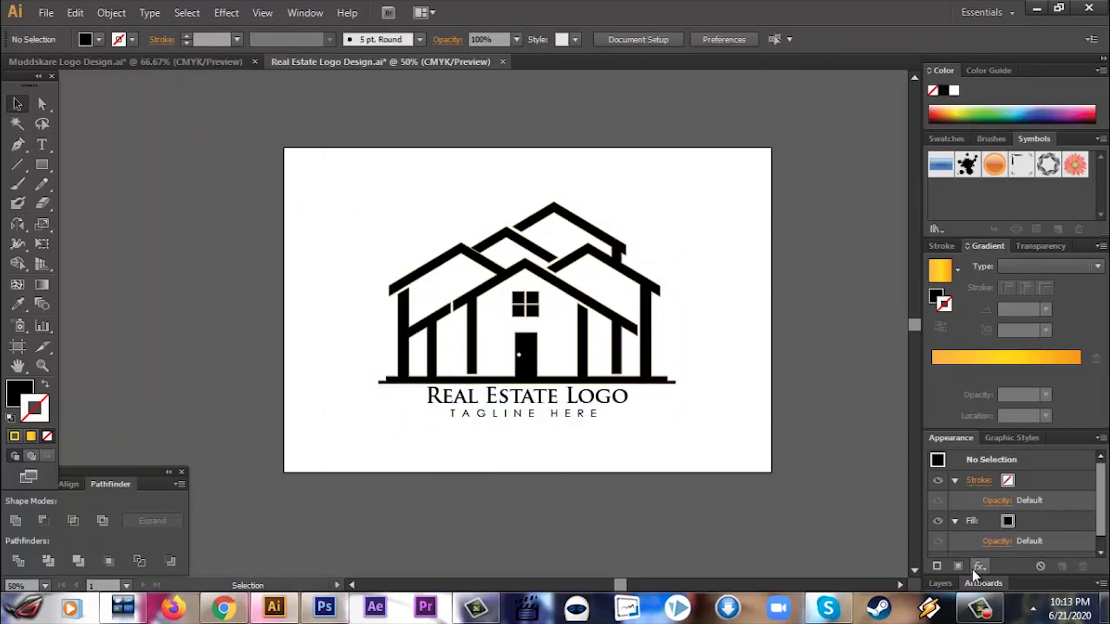
Duplicate the black logo with its text onto a second artboard beside the first
left_click(983, 583)
key("ctrl+a")
left_click_drag(620, 585, 643, 586)
left_click_drag(276, 307, 768, 306)
left_click(624, 433)
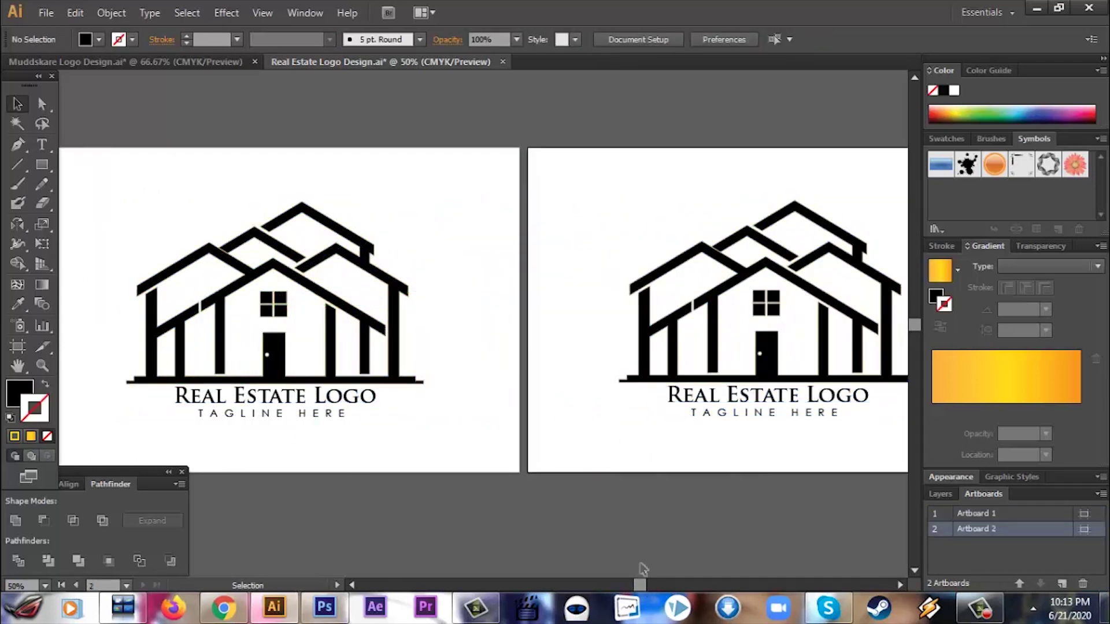
Move the copied logo with its text to the middle of the second artboard
left_click_drag(640, 585, 657, 585)
left_click_drag(697, 453, 337, 223)
left_click_drag(547, 365, 553, 361)
left_click(704, 444)
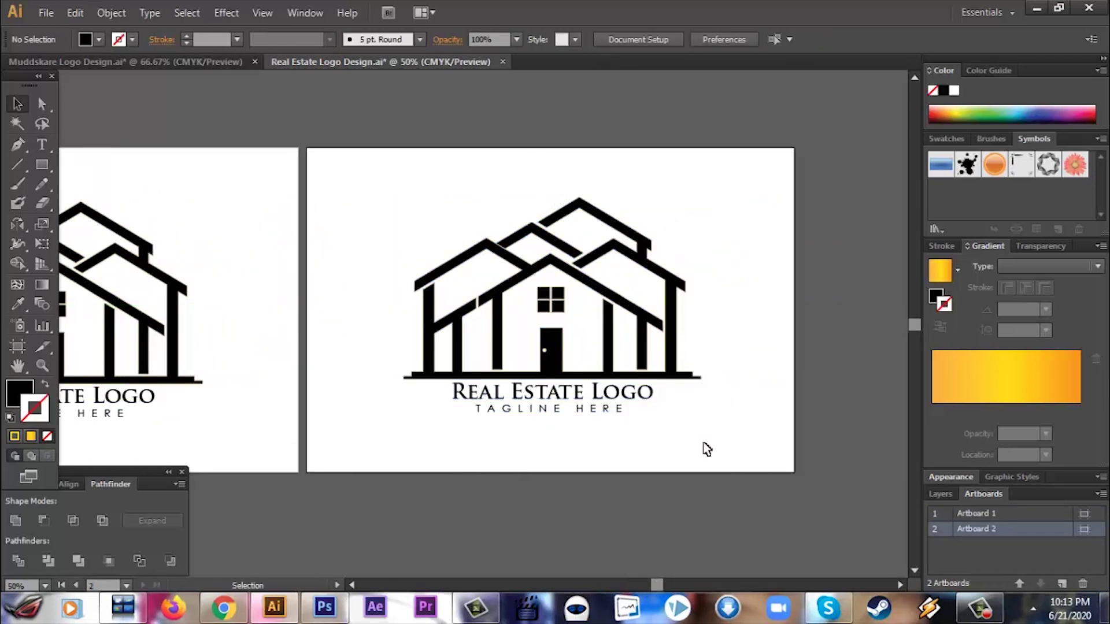
Remove the stroke from the second artboard's house and fill it with solid orange
left_click_drag(376, 200, 700, 378)
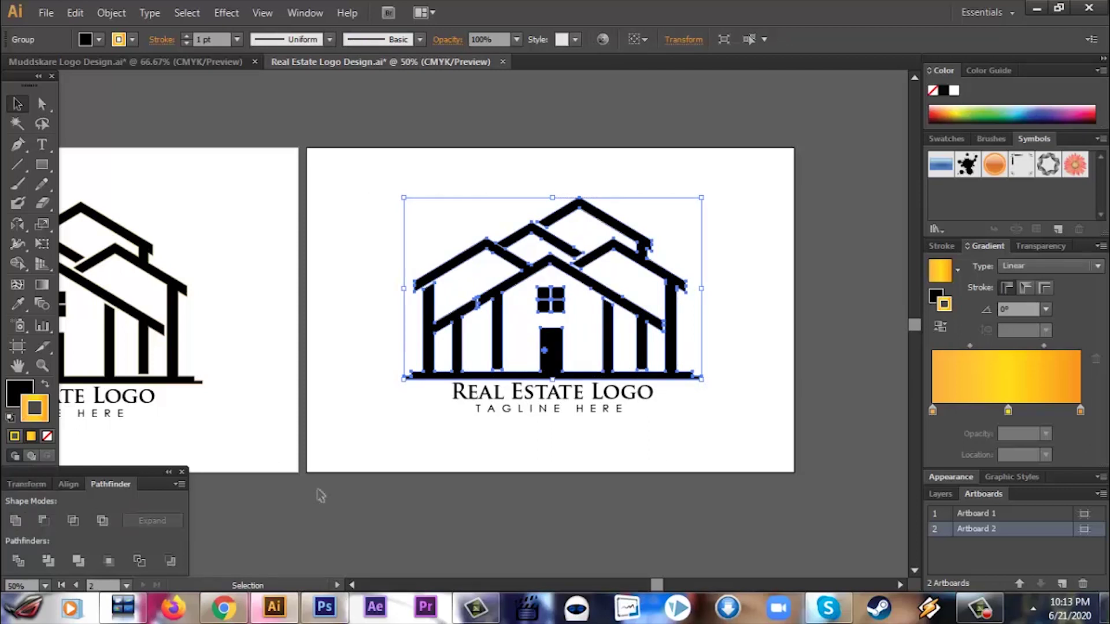
left_click(132, 39)
left_click(14, 78)
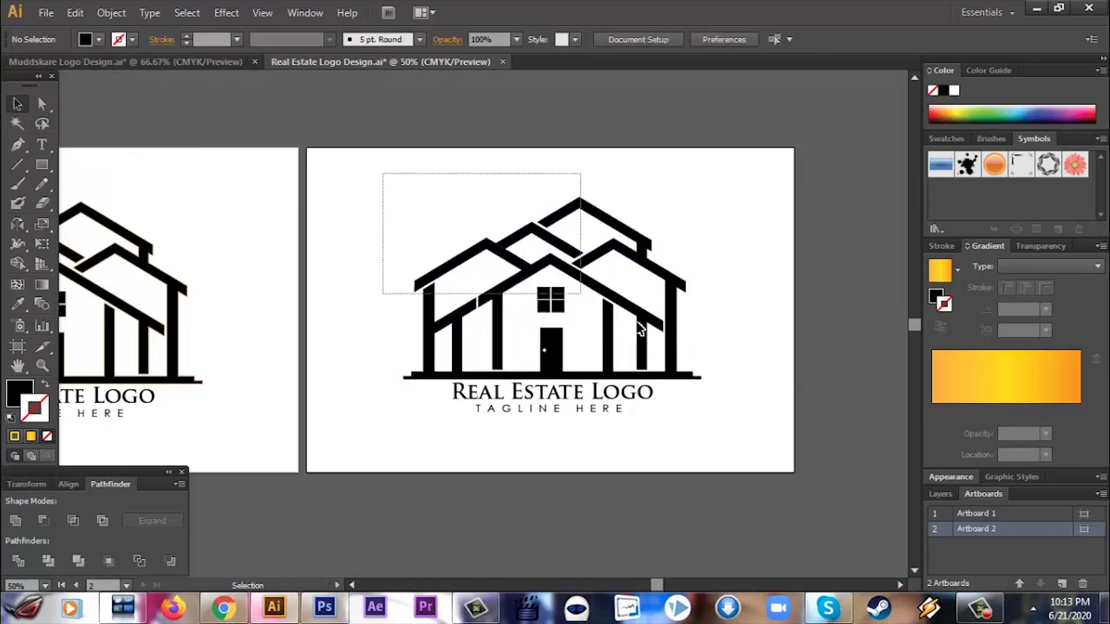
left_click(99, 39)
left_click(137, 67)
Fill the second artboard's house with the orange-yellow gradient and run it vertically downward at -90°
left_click(322, 243)
left_click_drag(328, 198, 727, 378)
left_click(1008, 393)
key("x")
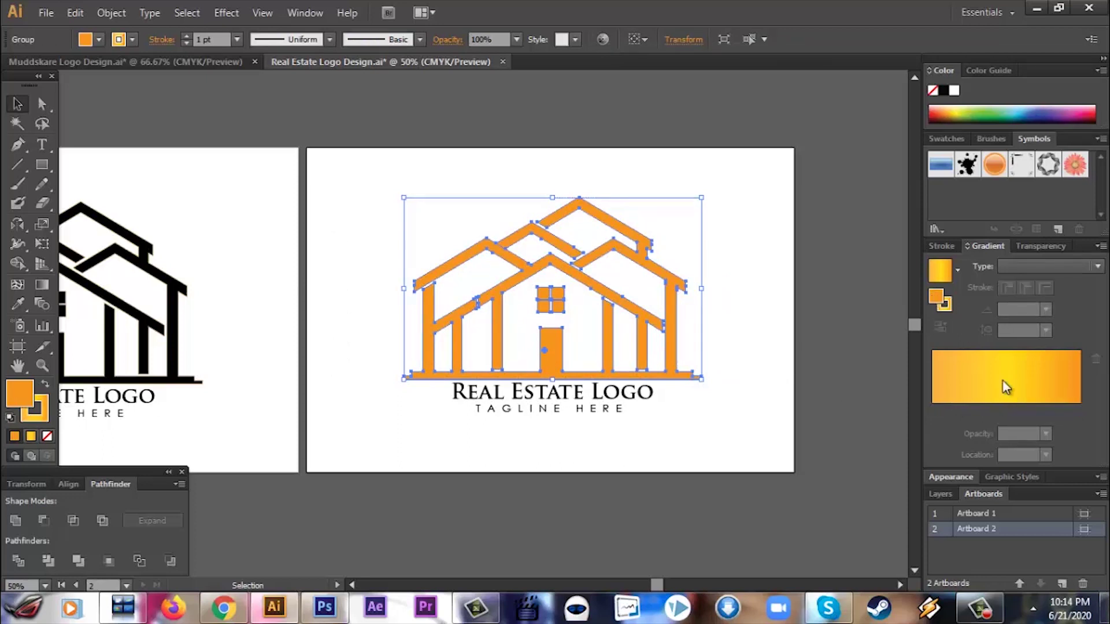
left_click(1008, 393)
key("g")
left_click_drag(509, 197, 553, 365)
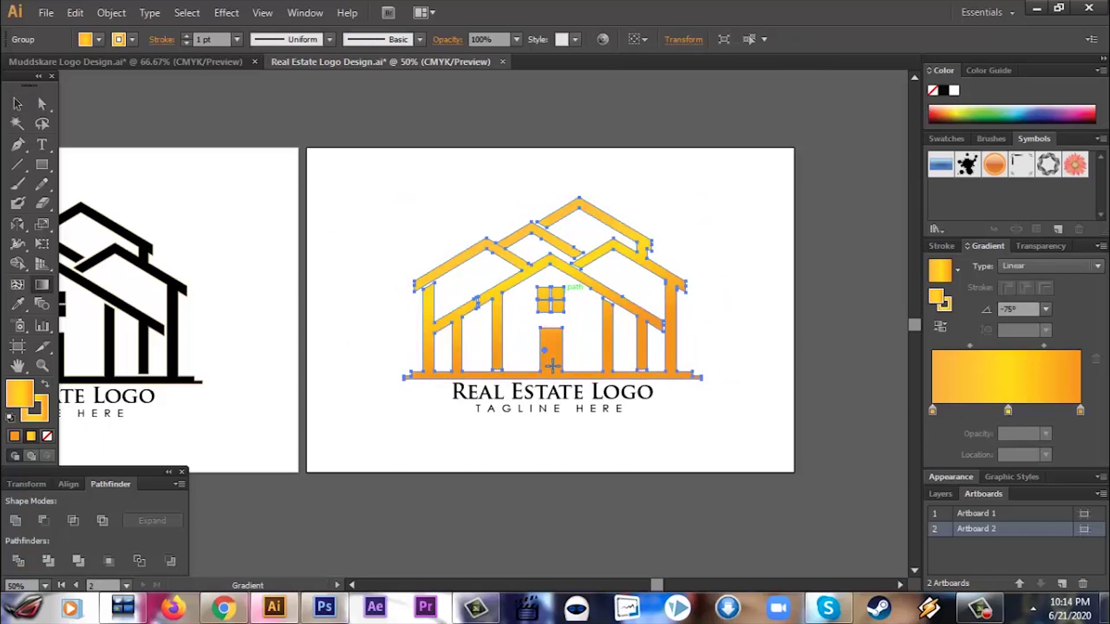
left_click_drag(554, 229, 552, 365)
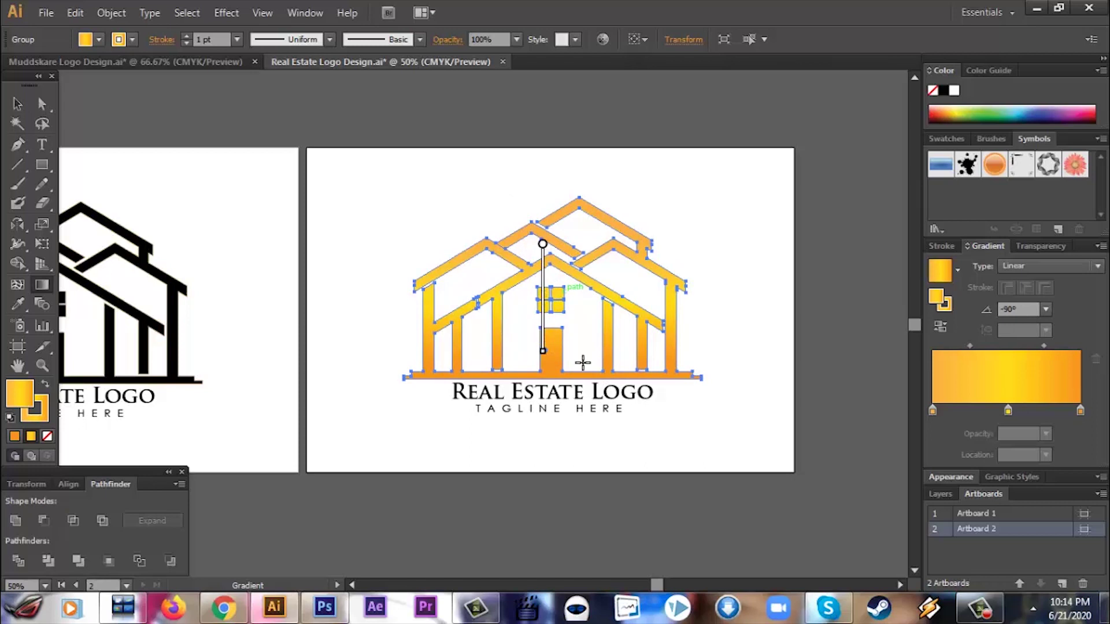
Remove the stroke from the gradient-filled house on the second artboard
key("v")
left_click(267, 208)
left_click_drag(406, 192, 710, 377)
left_click(132, 42)
left_click(8, 67)
left_click(362, 193)
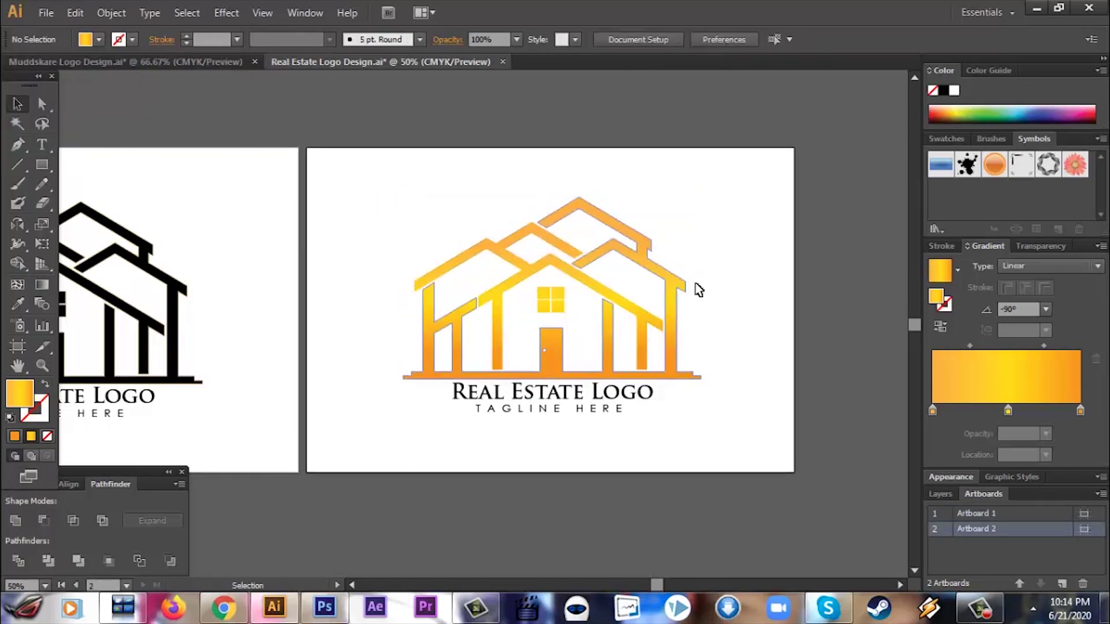
Fill the second artboard's title and tagline with light orange and save the document
left_click_drag(680, 443, 443, 391)
left_click(99, 39)
left_click(24, 101)
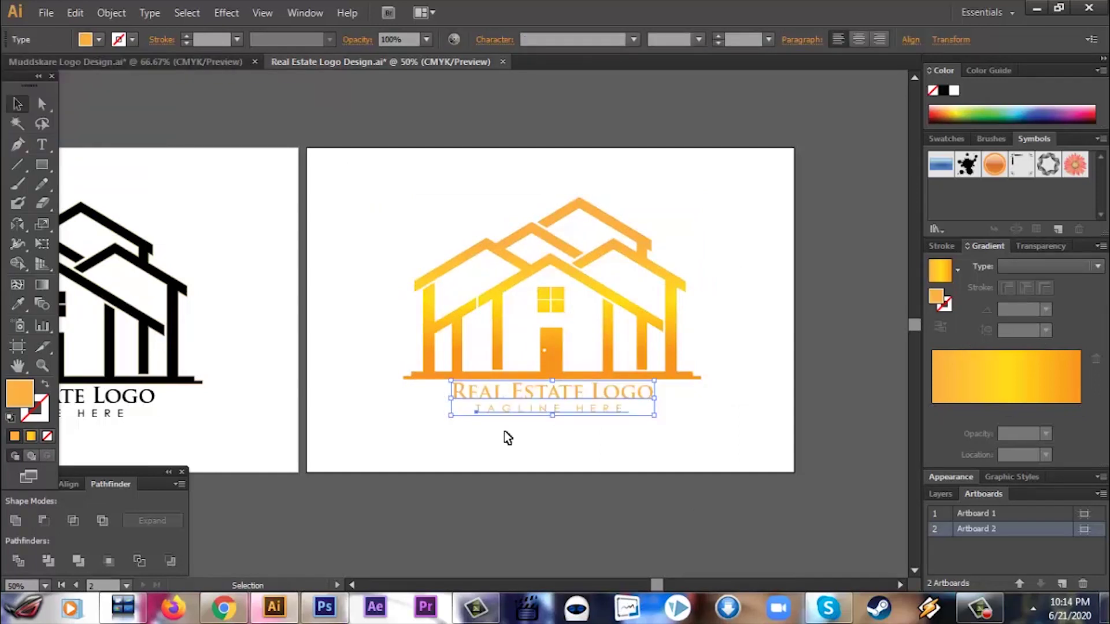
left_click(677, 461)
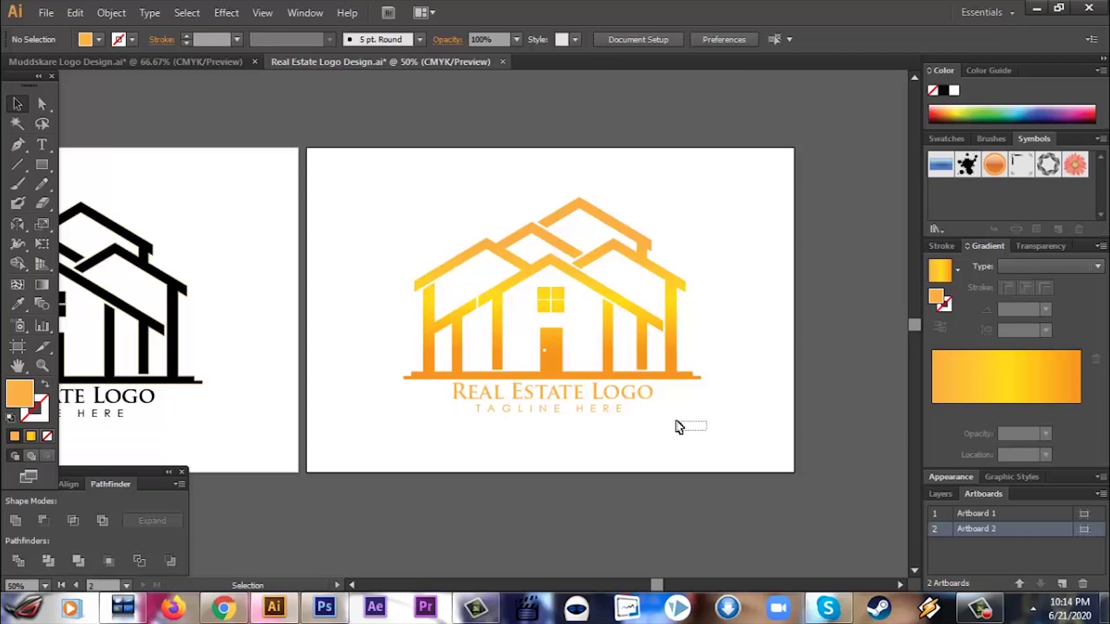
key("ctrl+s")
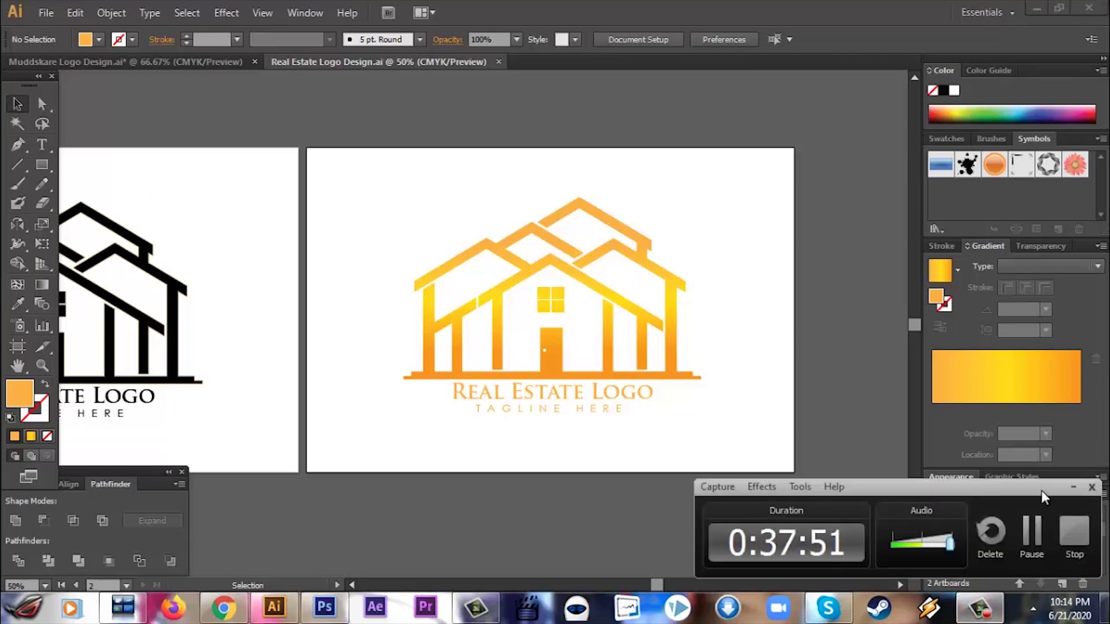
Scale down the black logo on the first artboard and place it in the artboard's upper-left corner
left_click(1061, 584)
left_click_drag(664, 585, 636, 589)
key("ctrl+z")
left_click_drag(634, 437, 258, 202)
left_click_drag(444, 202, 443, 284)
left_click_drag(555, 440, 253, 205)
mouse_move(484, 348)
left_mouse_down()
mouse_move(405, 319)
mouse_move(343, 234)
left_mouse_up()
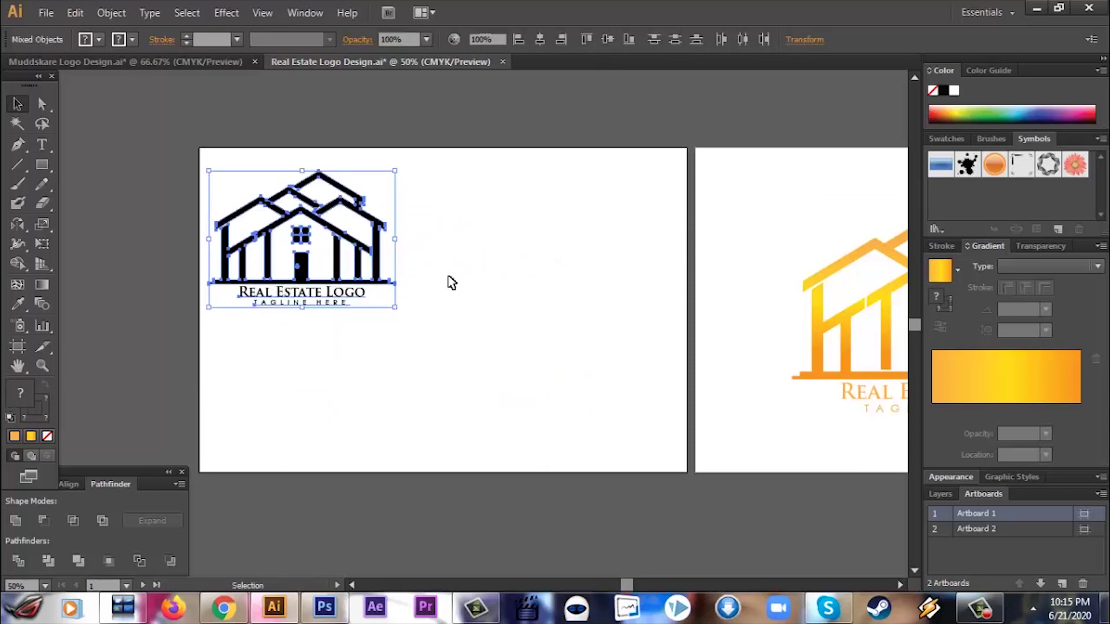
Remove the stroke from the small black logo on the first artboard
left_click_drag(484, 281, 200, 186)
left_click(132, 40)
left_click(12, 66)
left_click(459, 311)
Duplicate the small black logo into the first artboard's lower-right corner and fill the copy with light gray
left_click_drag(445, 348, 212, 168)
left_click_drag(305, 238, 318, 238)
left_click_drag(322, 243, 571, 379)
left_click_drag(653, 456, 474, 282)
left_click(100, 40)
left_click(114, 115)
left_click(356, 385)
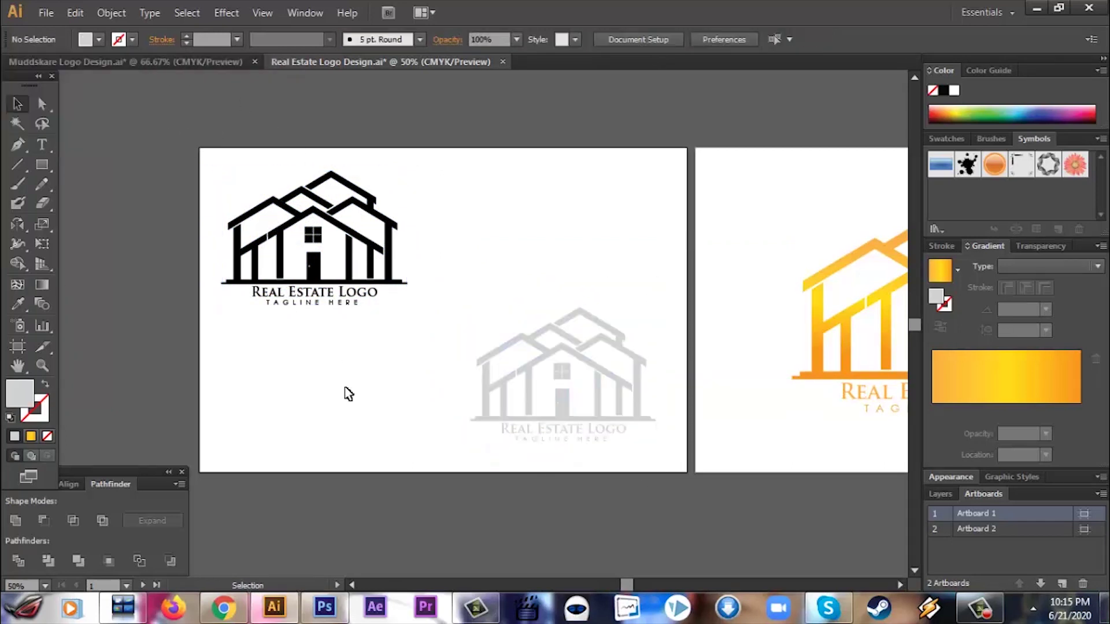
Fill the upper-left logo on the first artboard with dark gray
key("ctrl+minus")
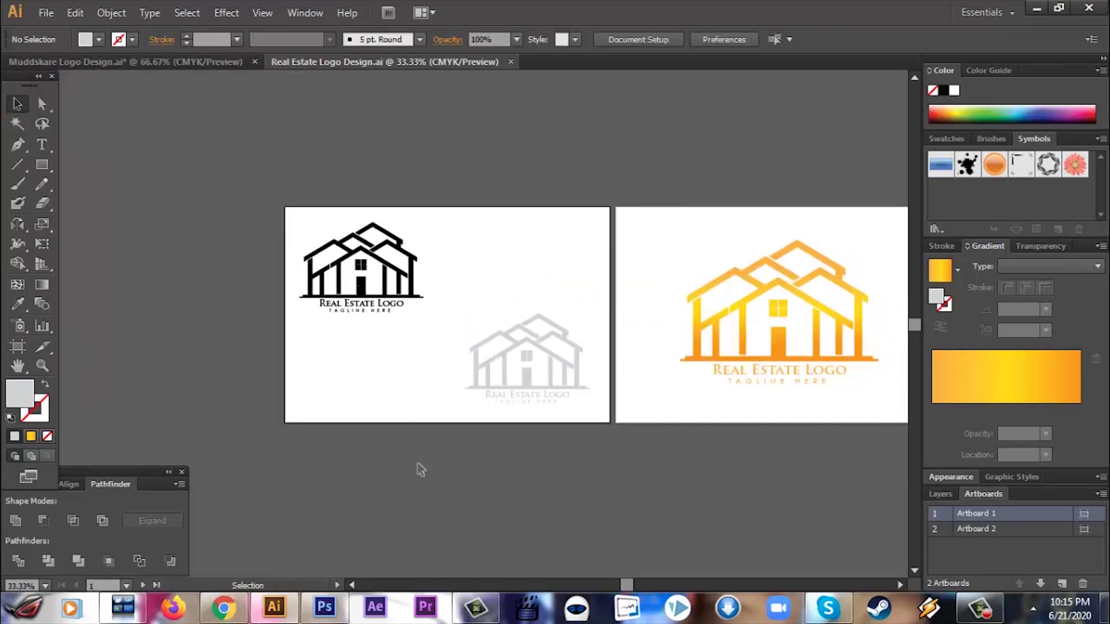
left_click(46, 12)
mouse_move(136, 345)
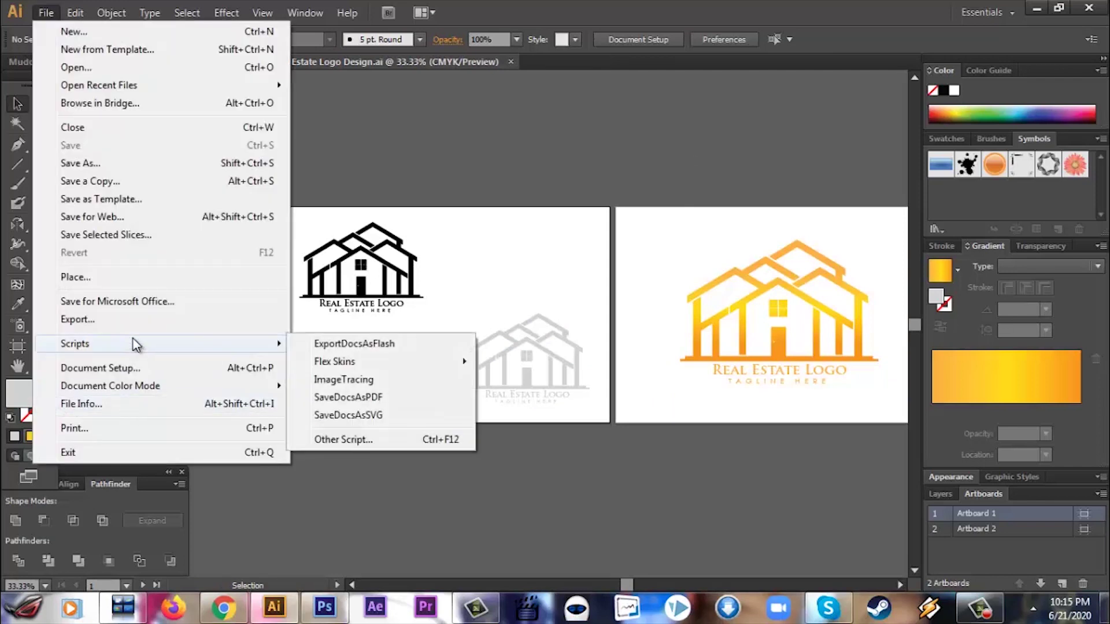
left_click(310, 225)
left_click_drag(309, 224, 428, 324)
left_click(100, 40)
left_click(34, 114)
left_click(246, 334)
left_click_drag(248, 201, 470, 316)
left_click(363, 395)
Export all artboards as PNG under the name Real Estate Logo Design.png and switch to Photoshop
left_click(45, 13)
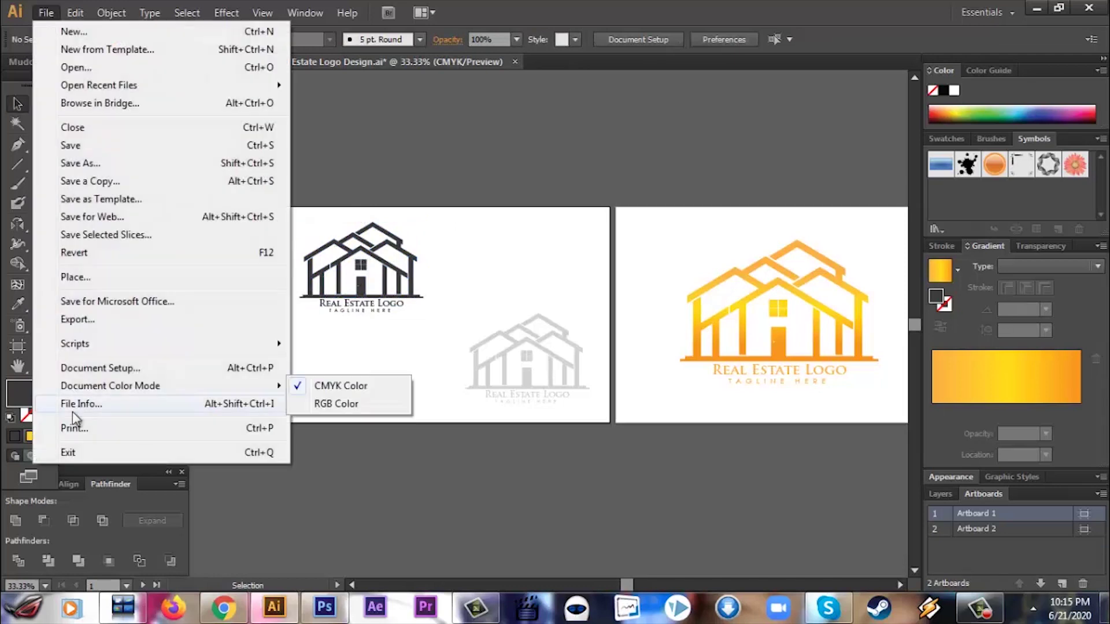
left_click(78, 320)
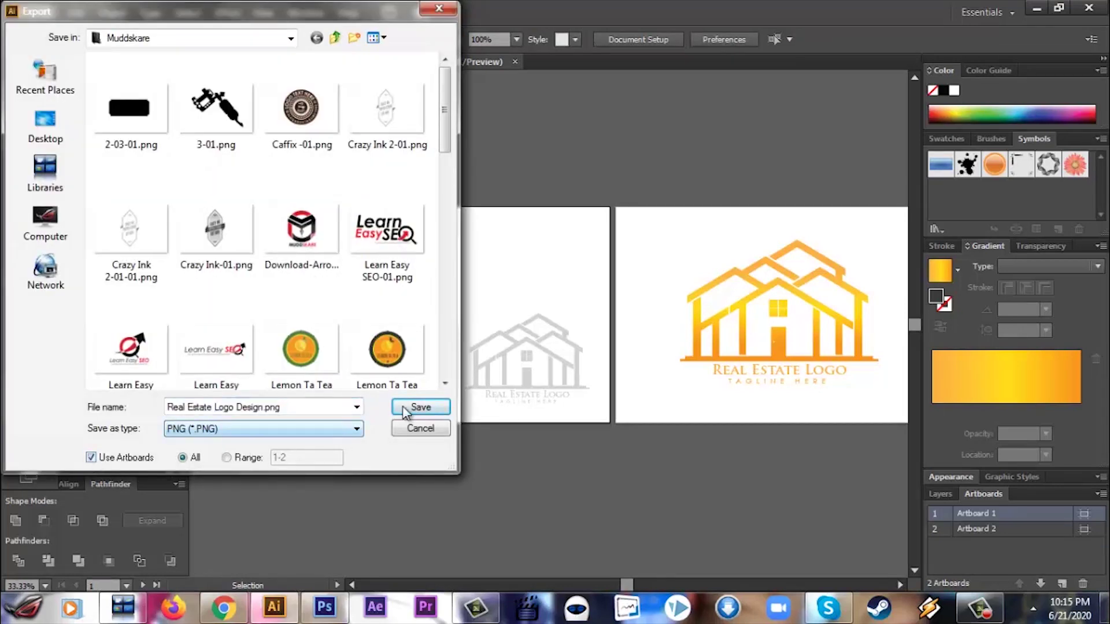
left_click(405, 408)
left_click(576, 434)
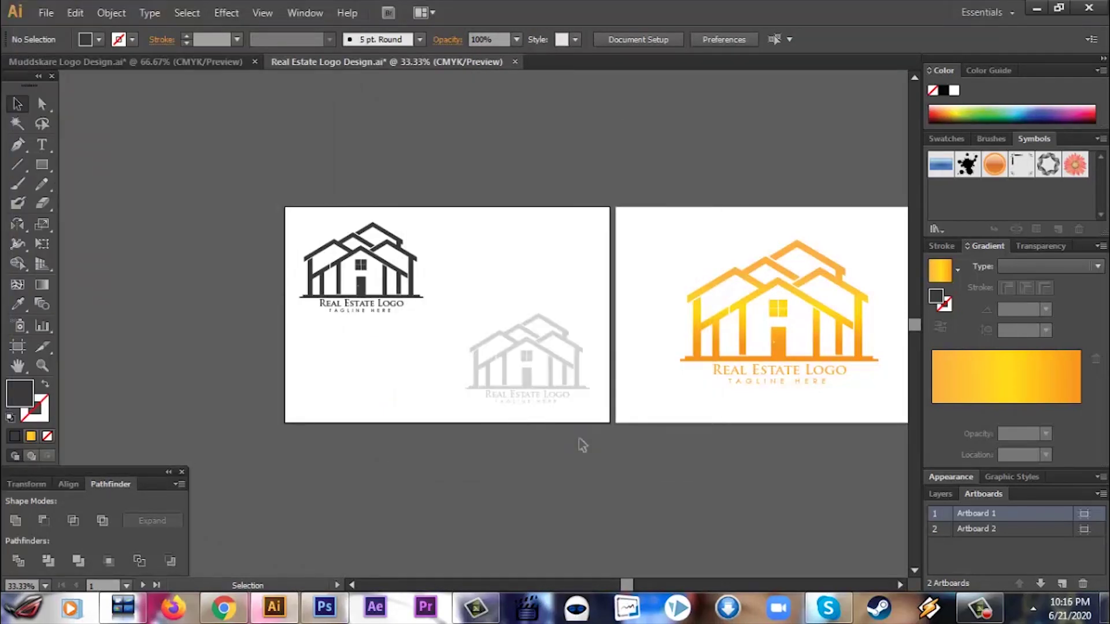
left_click(324, 607)
Open Retro Tattoo Logo Design.psd from the Muddskare folder and close it again
left_click(46, 11)
left_click(77, 30)
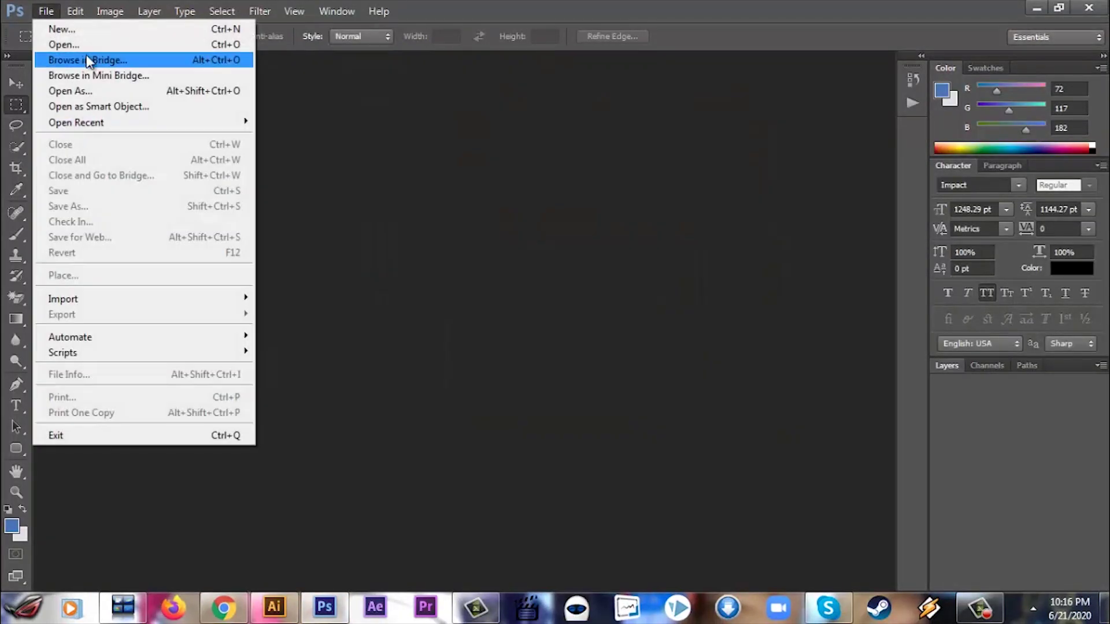
left_click(63, 45)
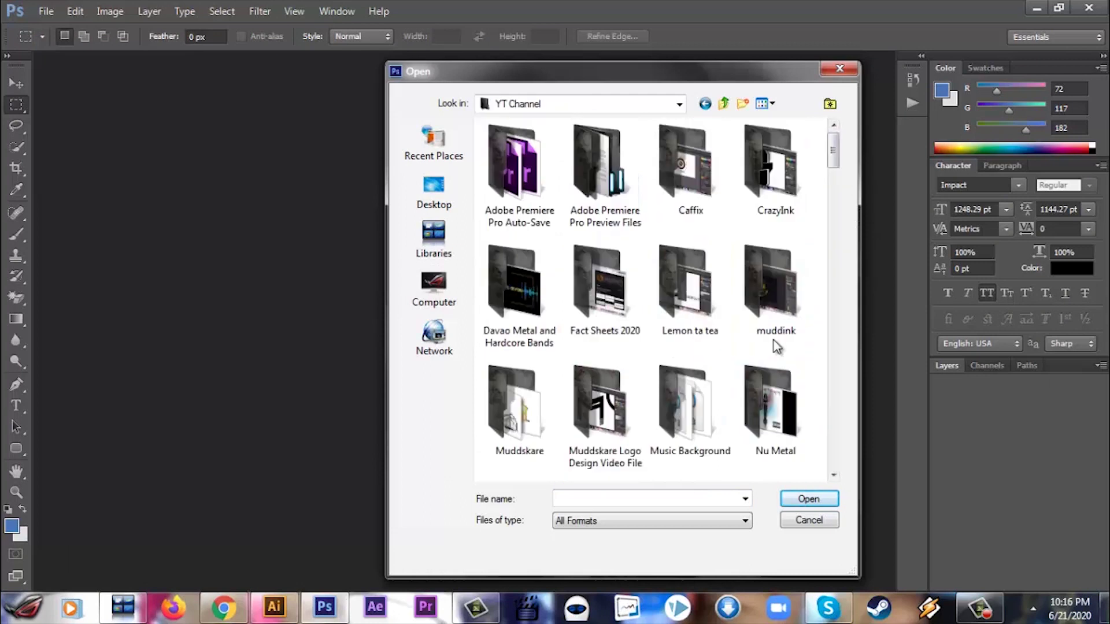
scroll(827, 324, "down", 15)
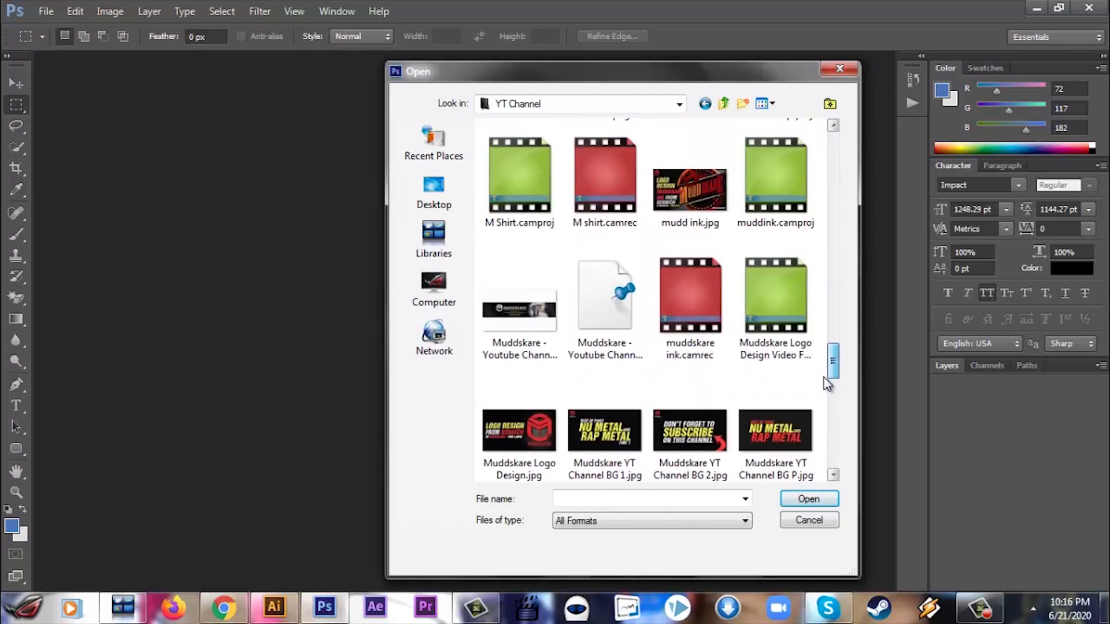
left_click_drag(830, 365, 832, 476)
double_click(523, 318)
left_click(607, 242)
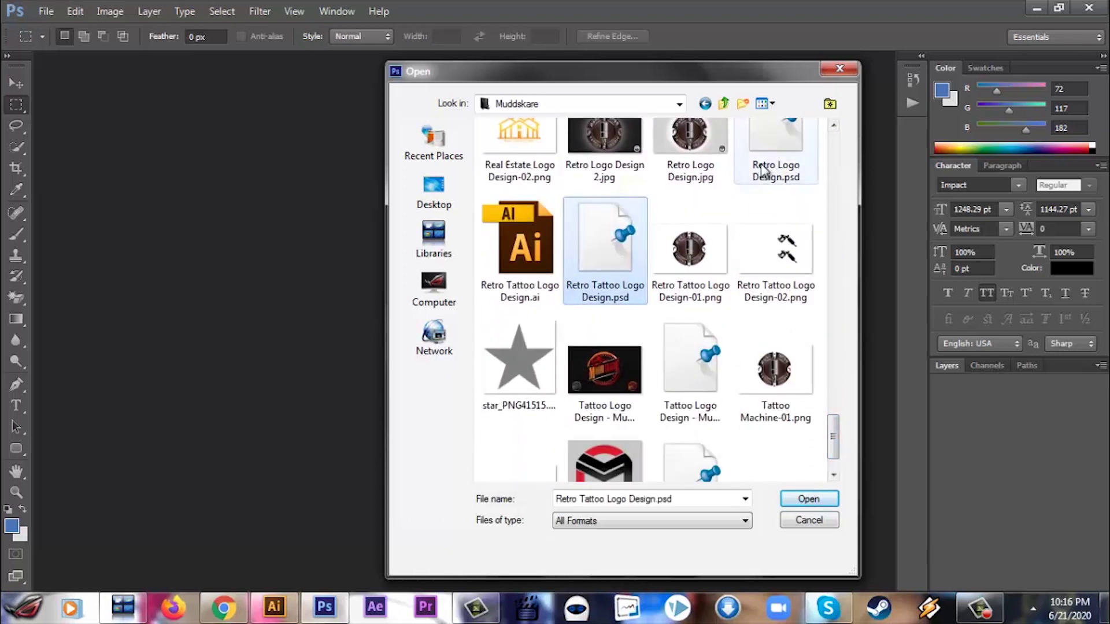
left_click(776, 156)
left_click(617, 277)
left_click_drag(833, 434, 836, 447)
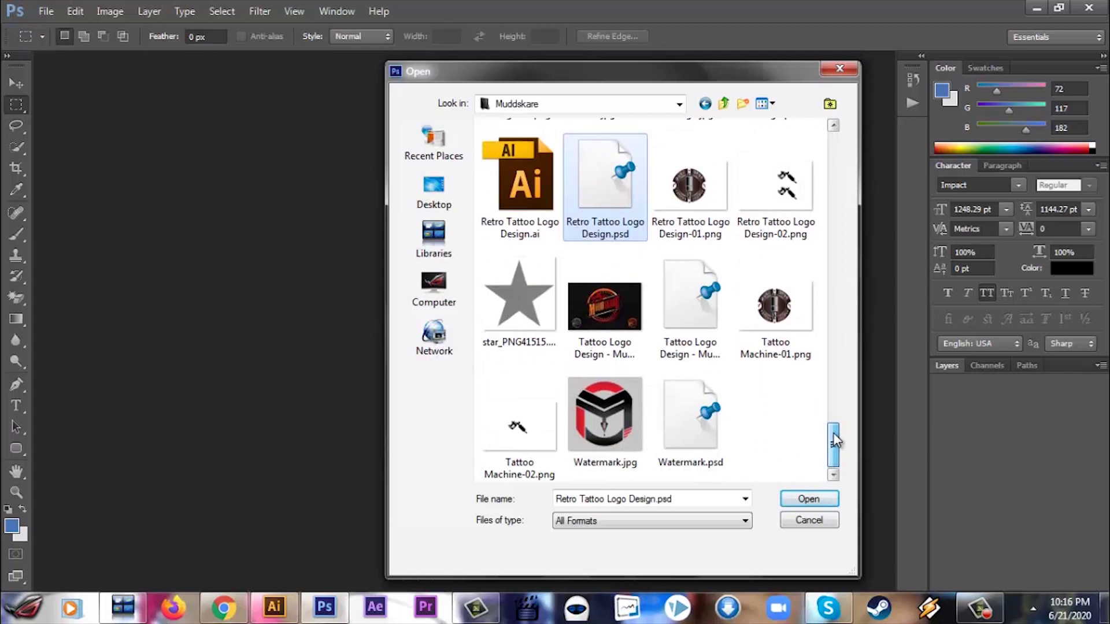
left_click(810, 500)
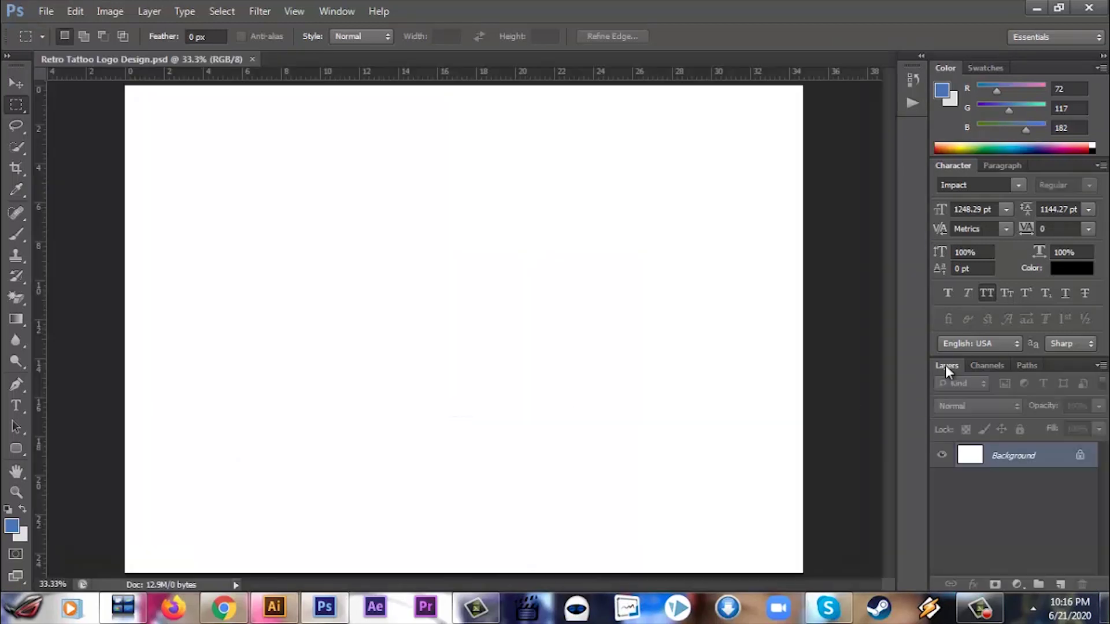
left_click(21, 91)
left_click(252, 60)
Open the PSD file Tattoo Logo Design - Mudd Ink.psd from the Muddskare folder
left_click(45, 12)
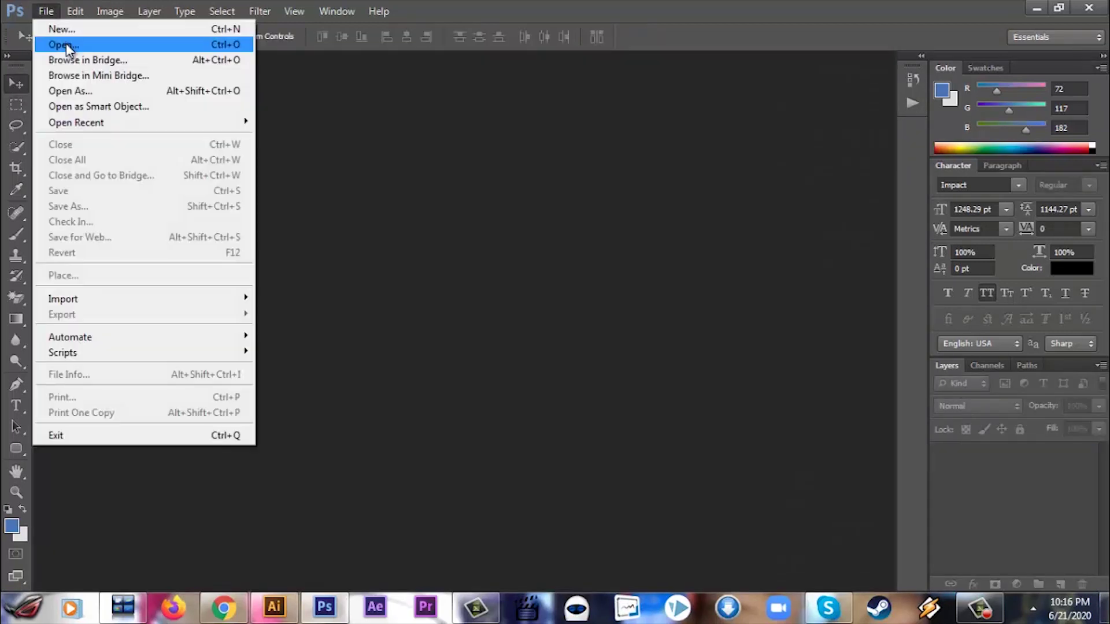
left_click(67, 45)
left_click_drag(833, 164, 814, 445)
double_click(695, 326)
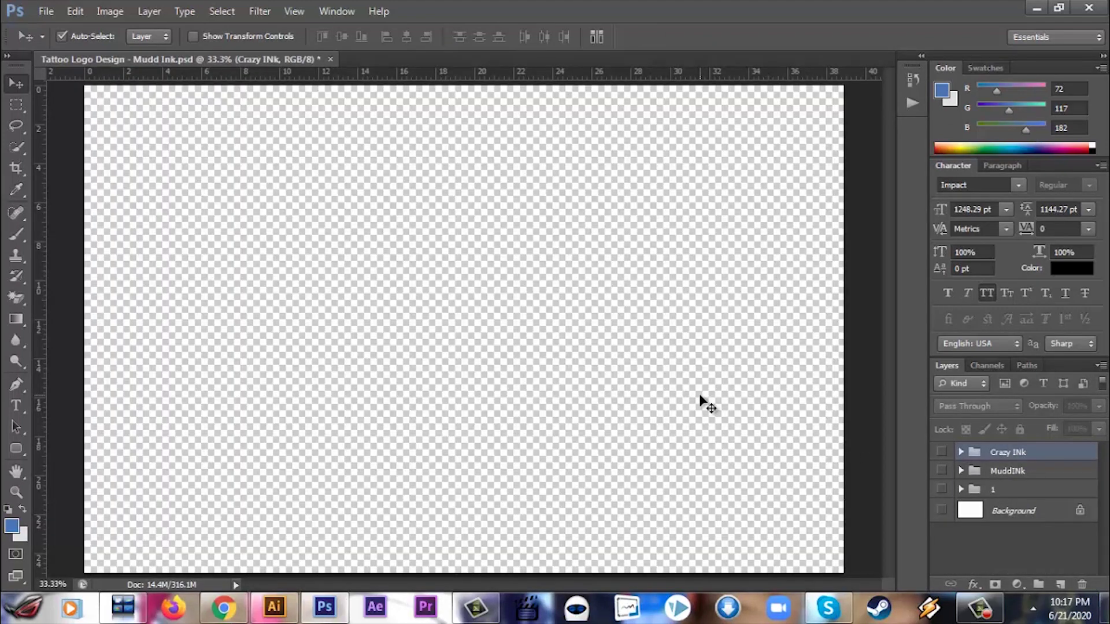
Add a new layer and a group named Real Estate above the existing groups, and move the layer into the group
key("ctrl+minus")
left_click(1060, 584)
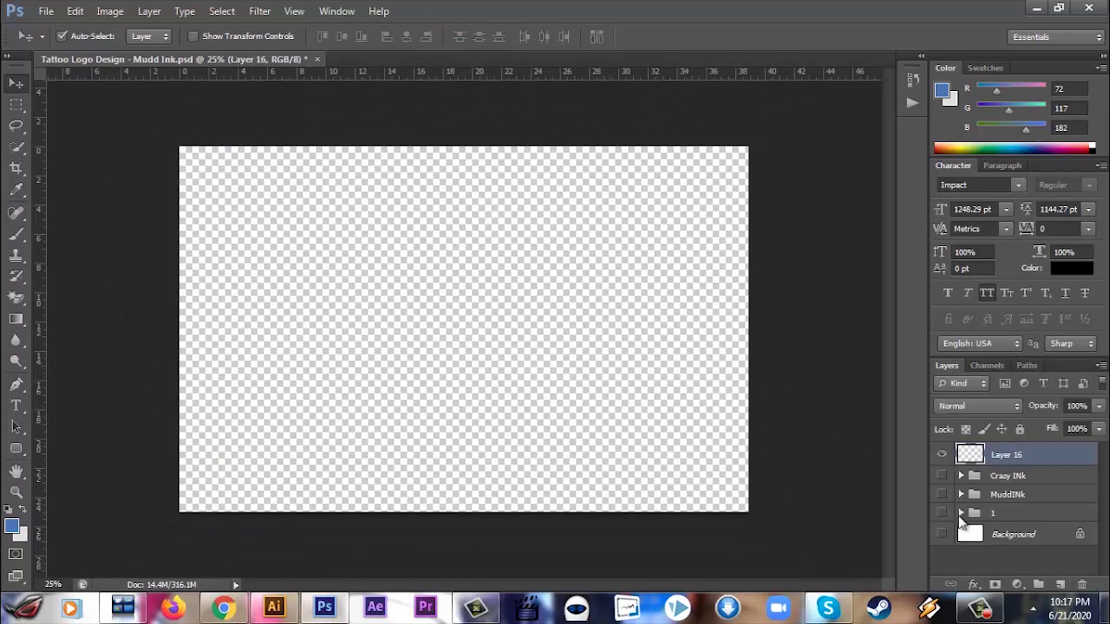
left_click(1039, 585)
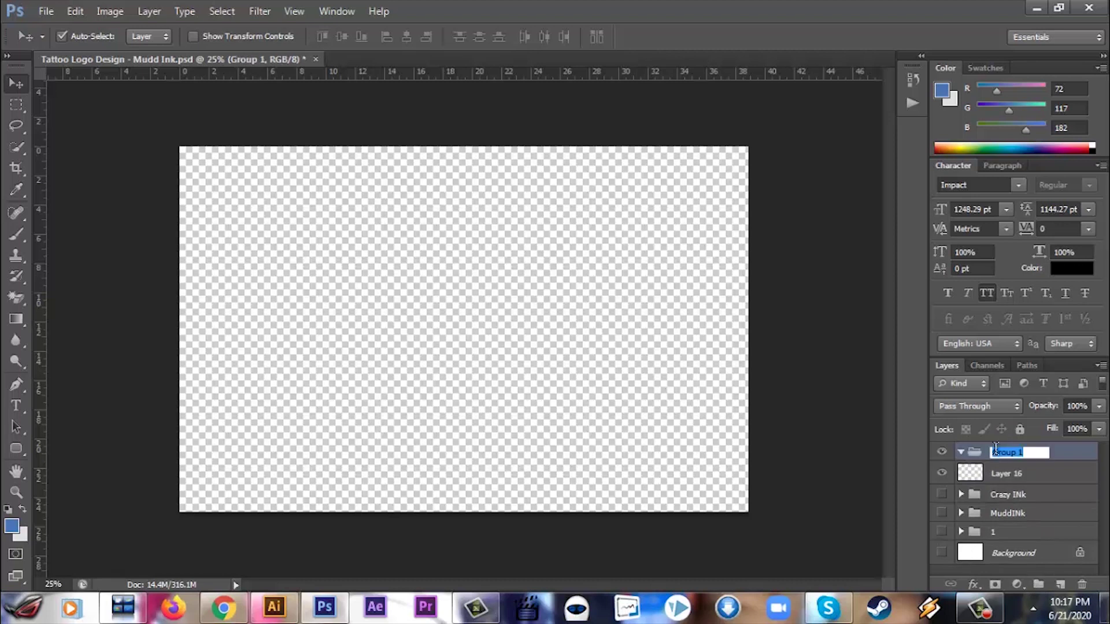
key("Return")
left_click_drag(1016, 474, 1030, 456)
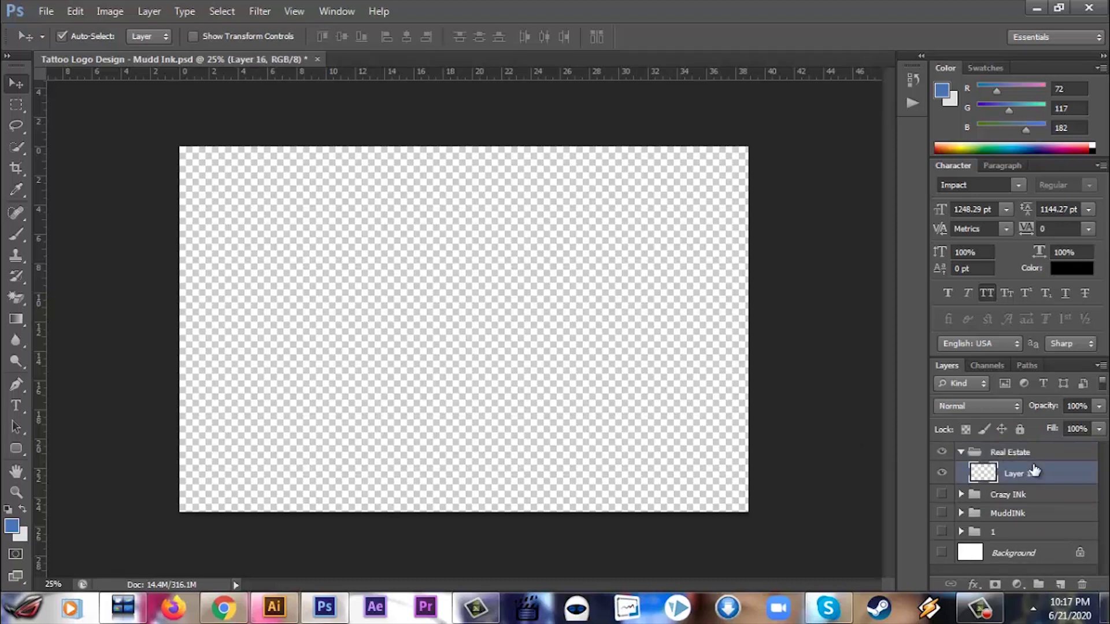
Draw a black rounded rectangle of about 2952 × 1932 px covering the whole canvas in the Real Estate group
key("u")
mouse_move(163, 134)
left_mouse_down()
mouse_move(710, 416)
mouse_move(763, 525)
left_mouse_up()
double_click(982, 475)
left_click_drag(686, 401, 593, 449)
key("Return")
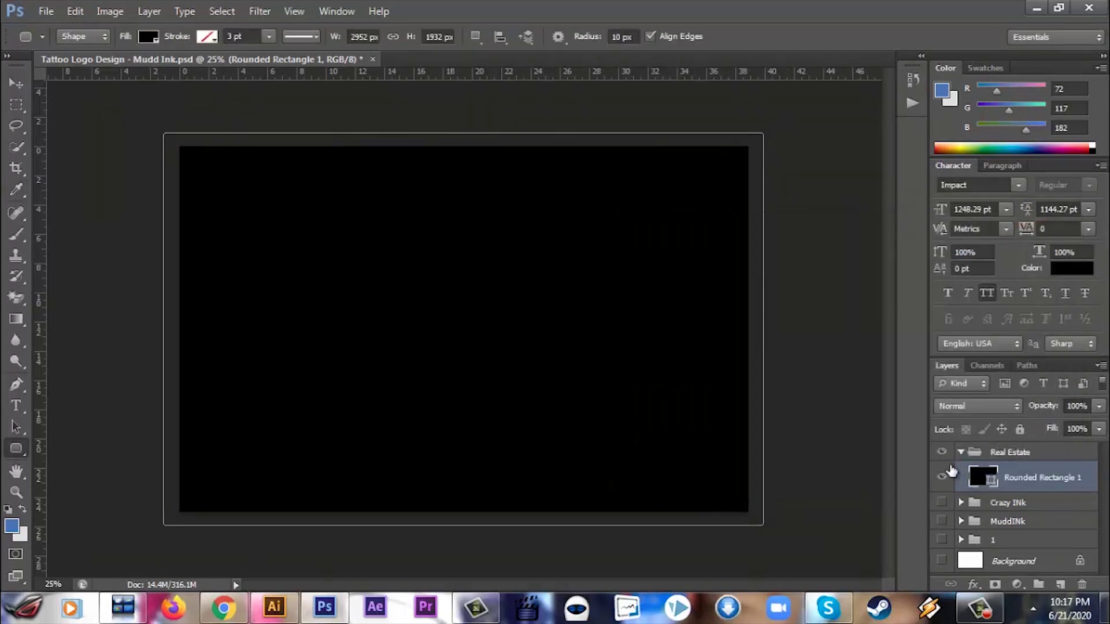
Add a Pattern Overlay with a gray texture pattern at low opacity to the black rectangle
double_click(951, 471)
left_click(678, 441)
left_click(900, 322)
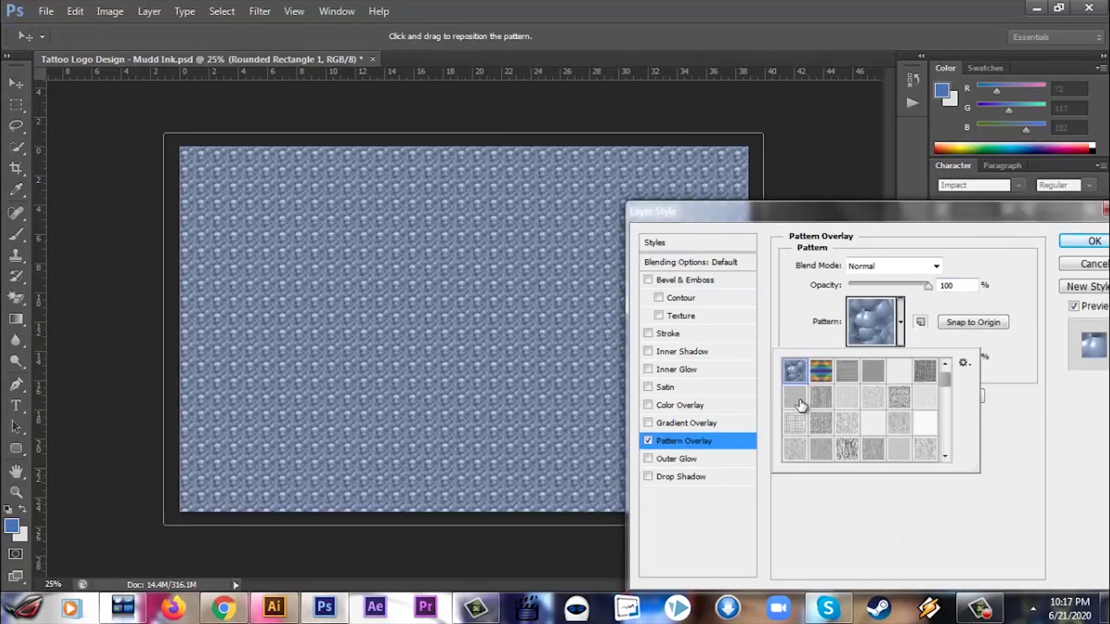
left_click(795, 398)
left_click(895, 378)
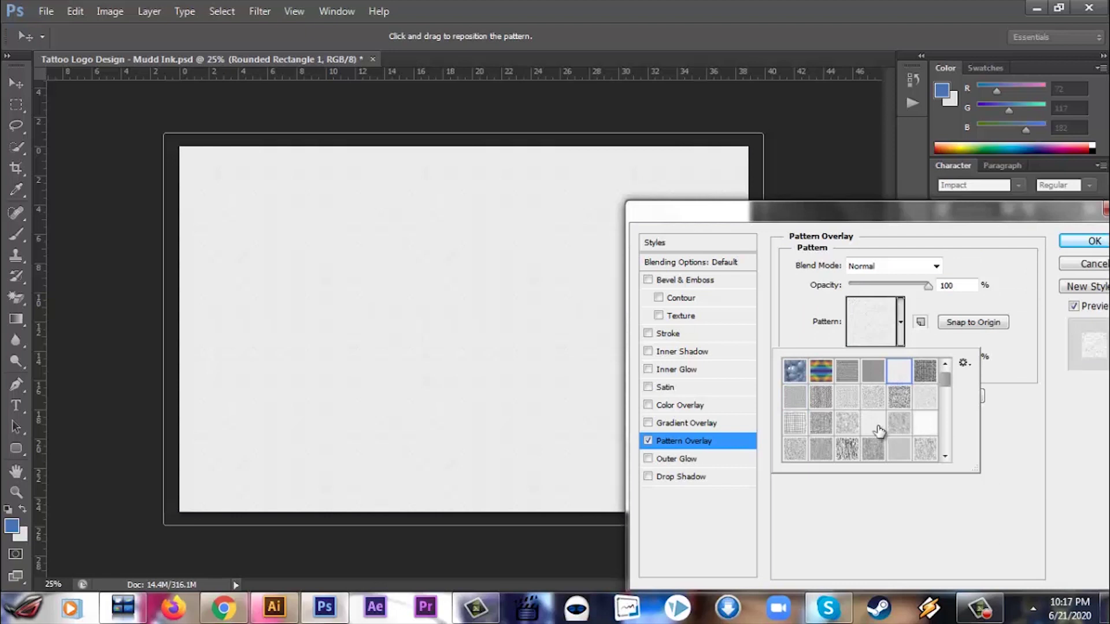
left_click(847, 378)
left_click(825, 399)
left_click_drag(929, 286, 856, 286)
left_click(1076, 242)
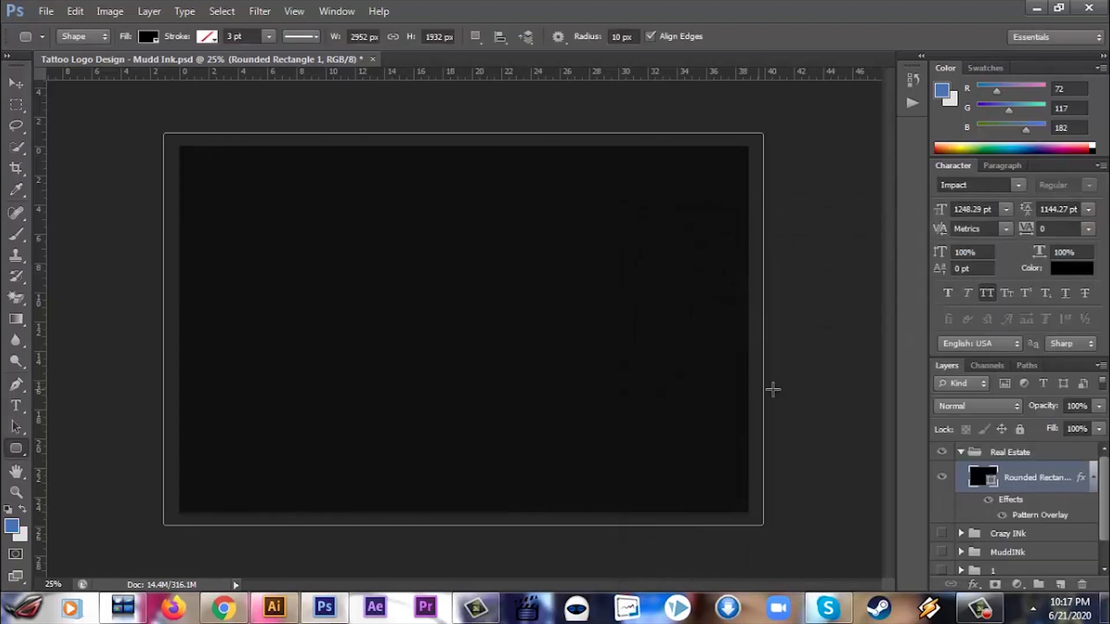
Raise the opacity of the rectangle's Pattern Overlay slightly
double_click(1042, 495)
left_click(1081, 265)
double_click(1044, 515)
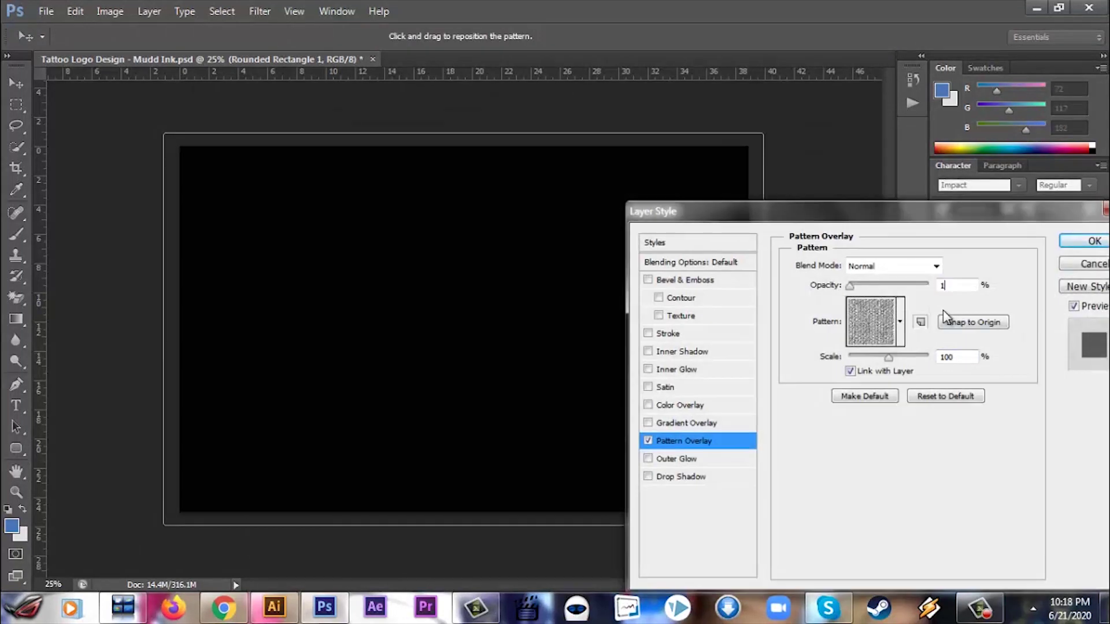
type("1")
key("Return")
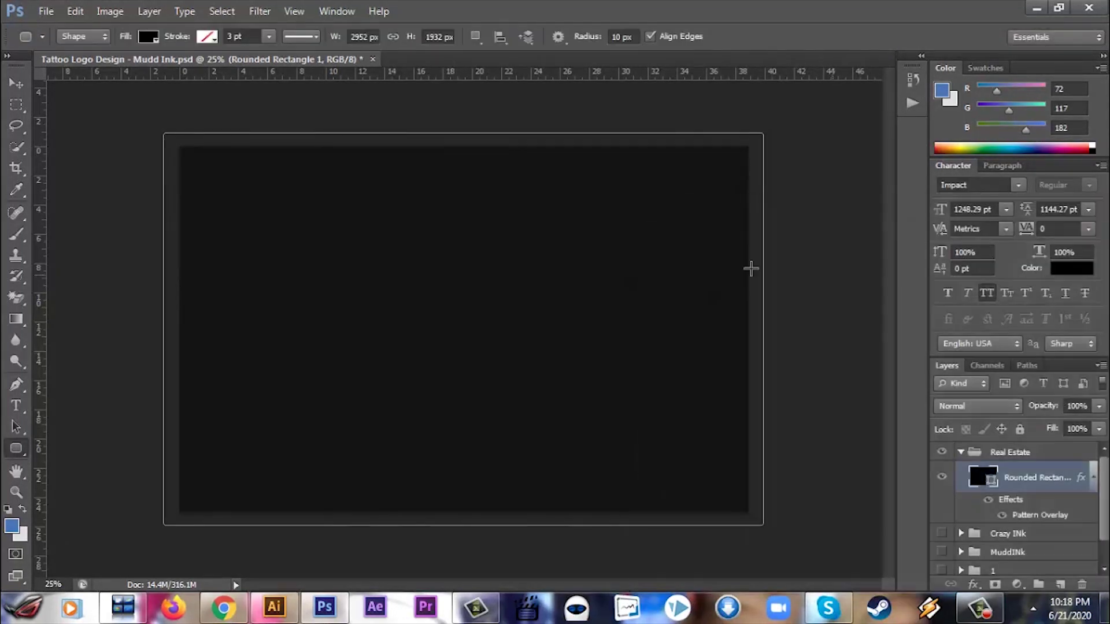
Open Real Estate Logo Design-01.png and Real Estate Logo Design-02.png together
key("v")
left_click(45, 11)
left_click(64, 44)
left_click_drag(833, 144, 833, 407)
left_click(519, 353)
left_click(753, 271, "ctrl")
key("Return")
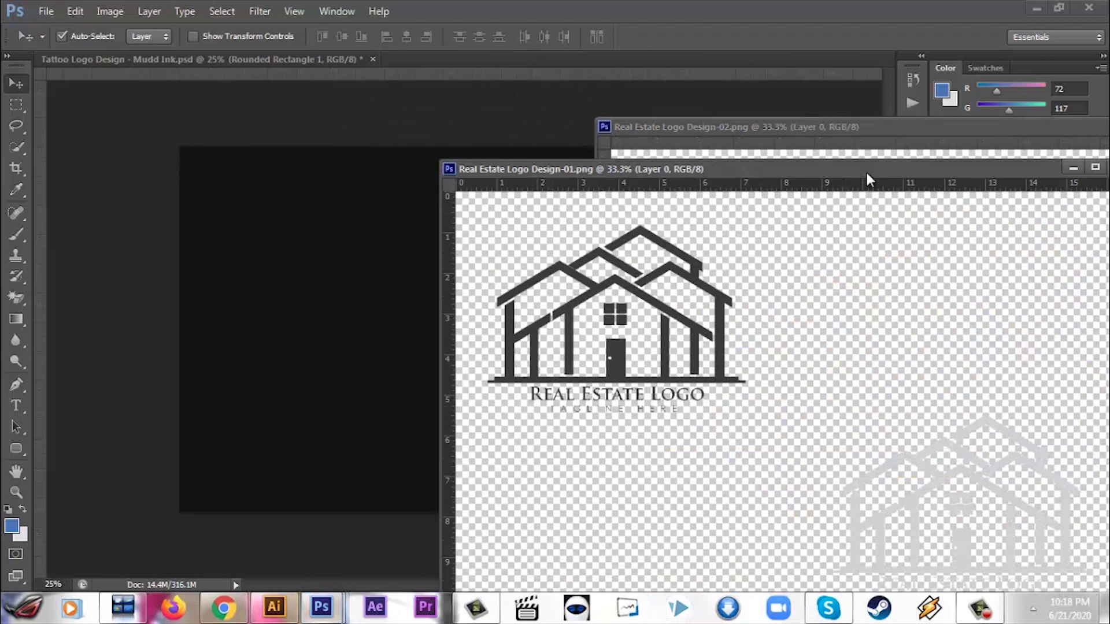
Bring the orange-yellow logo into the Mudd Ink document and center it on the dark background
left_click_drag(866, 172, 704, 315)
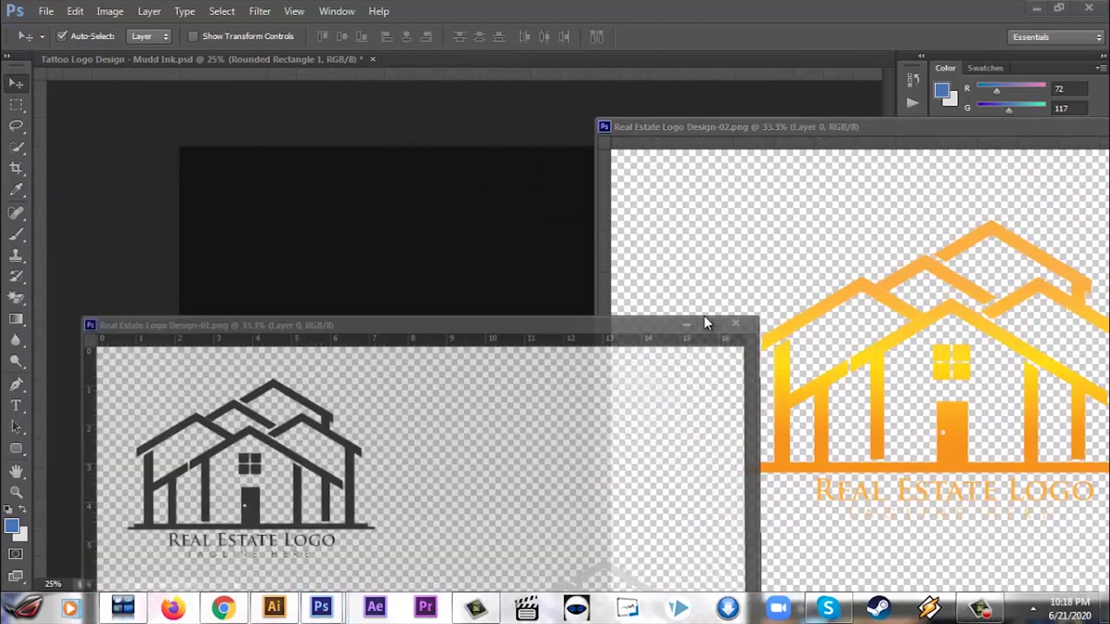
left_click(704, 316)
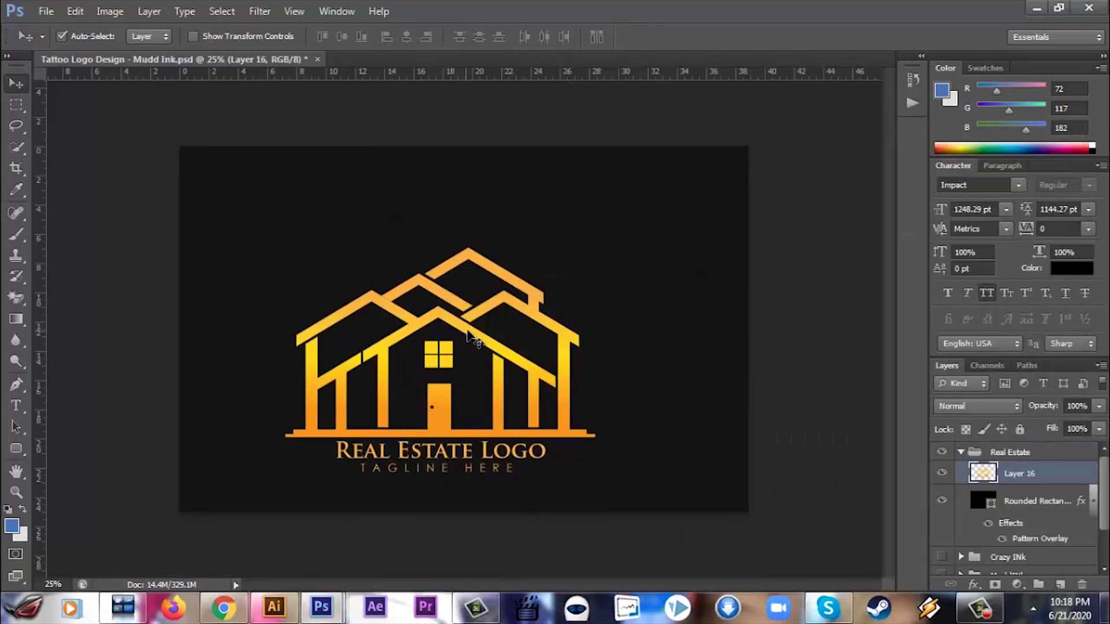
left_click_drag(466, 336, 490, 312)
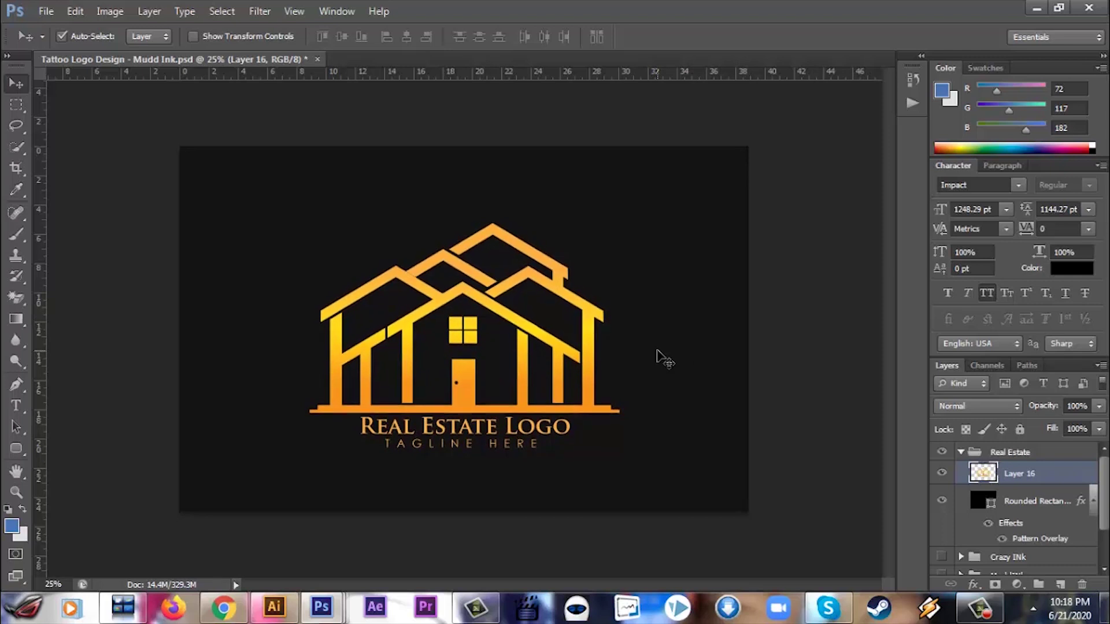
key("shift+Up")
key("shift+Down")
key("shift+Up")
key("shift+Left")
key("shift+Right")
key("shift+Left")
Add a black Drop Shadow to the orange-yellow logo layer with Normal blend mode, 100% opacity and global light turned off
double_click(1059, 483)
left_click(696, 476)
left_click(931, 311)
left_click(937, 267)
left_click(902, 7)
left_click_drag(954, 285, 936, 285)
type("100")
Set the logo's drop shadow to a distance of 50 px and a size of 60 px, and apply it
left_click_drag(952, 336, 926, 340)
type("23")
key("BackSpace")
key("BackSpace")
type("30")
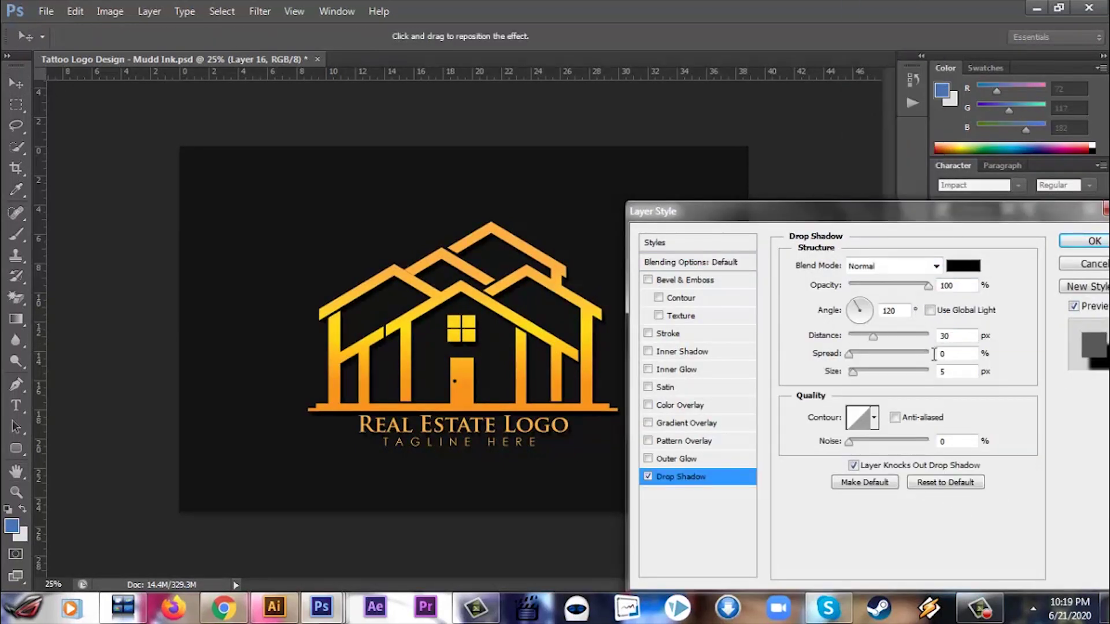
type("60")
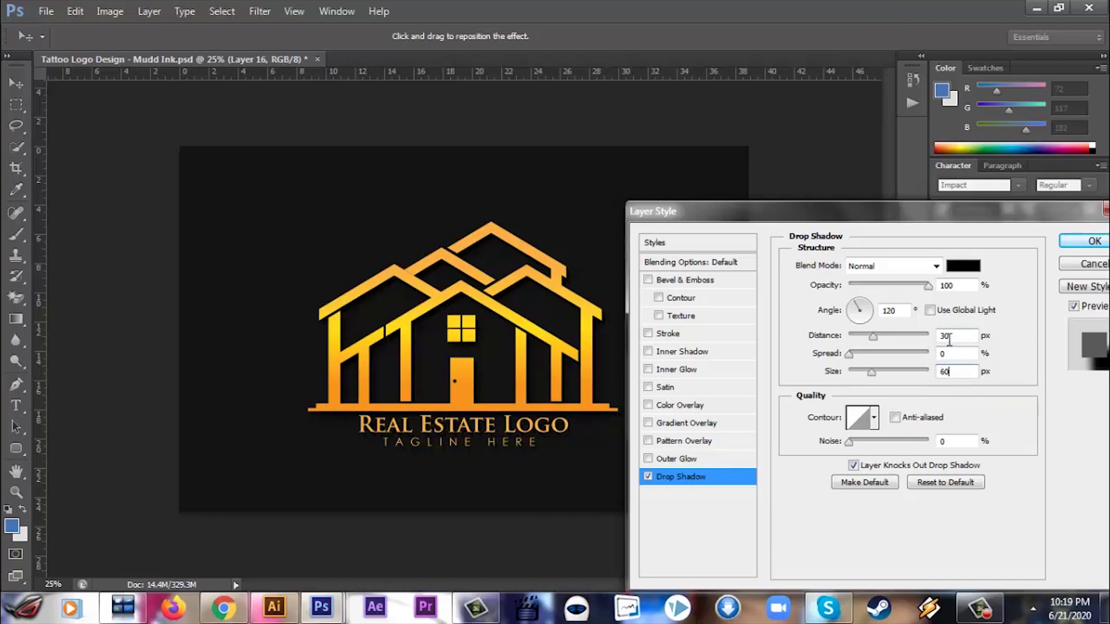
key("BackSpace")
key("BackSpace")
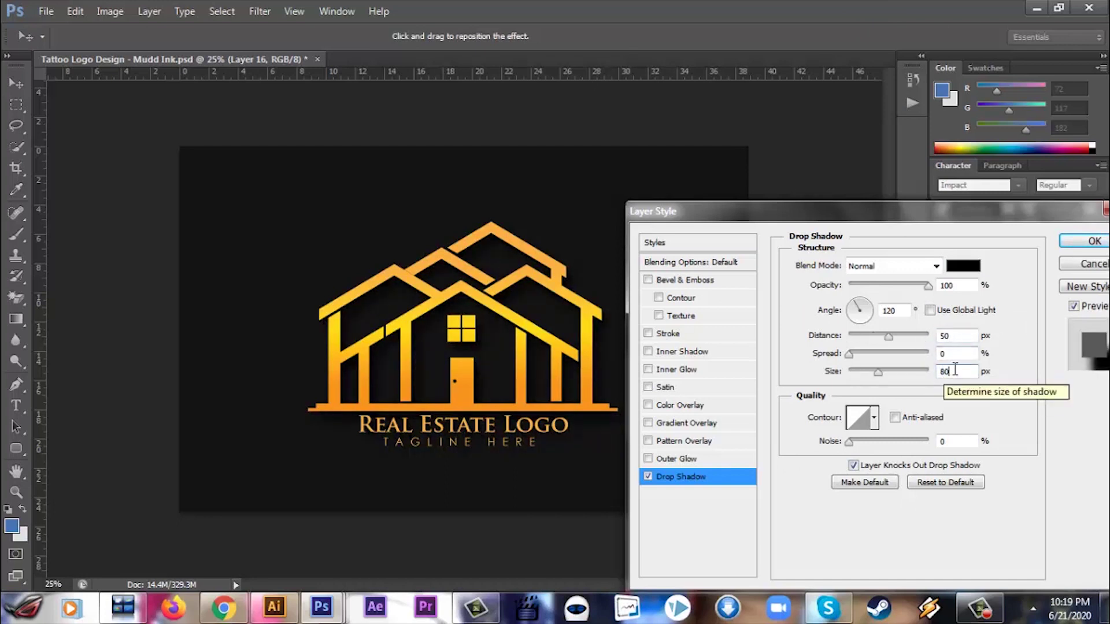
type("6")
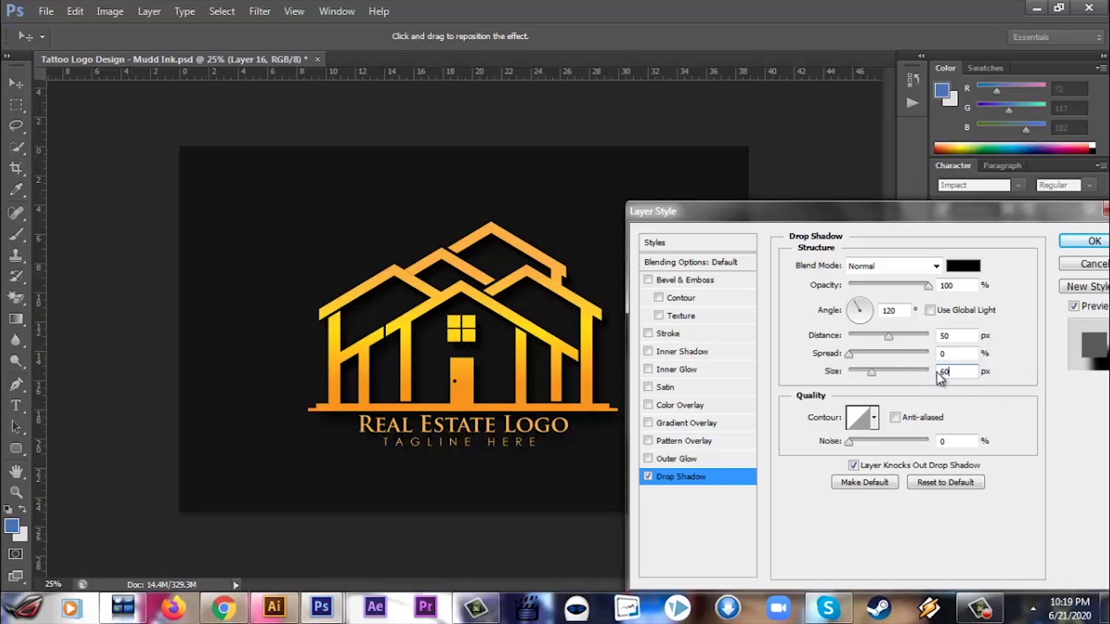
key("Return")
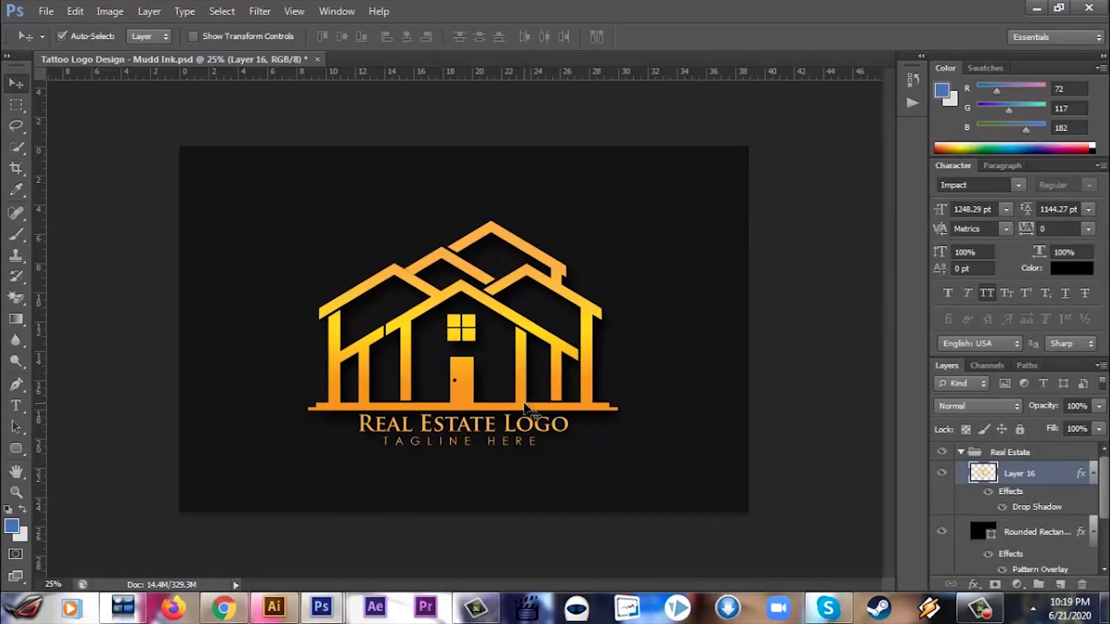
Bring the dark gray and light gray logos from Real Estate Logo Design-01.png into the Mudd Ink document
left_click(322, 607)
left_click(510, 523)
left_click_drag(285, 434, 572, 238)
left_click_drag(314, 421, 408, 283)
left_click(701, 315)
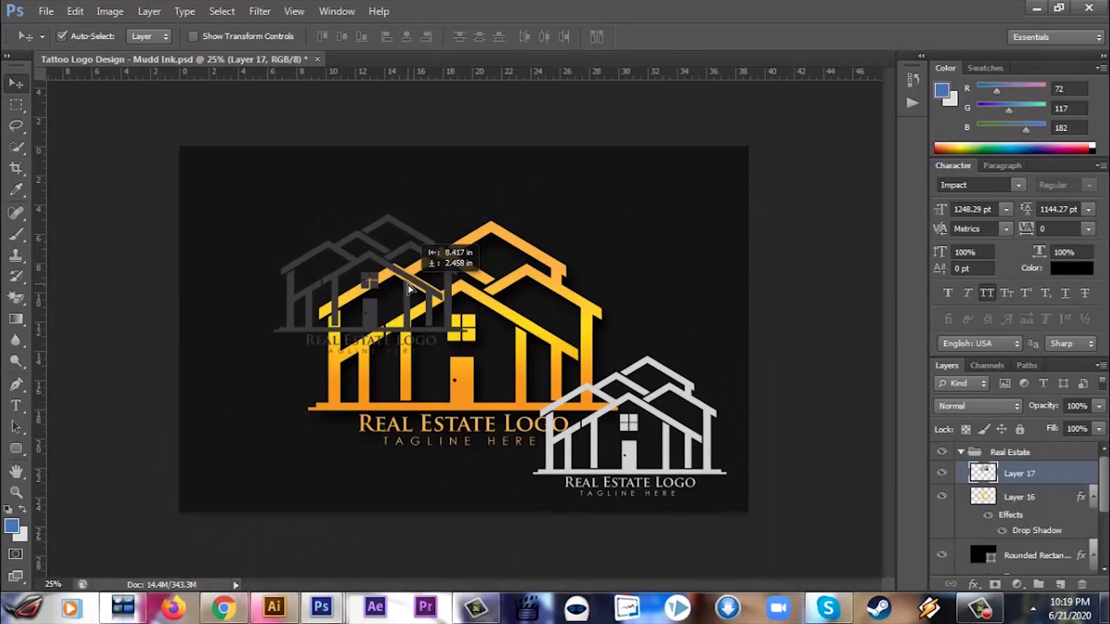
Scale down the gray logos' layer and move it so the light gray logo sits in the canvas's lower-right corner
key("ctrl+t")
left_click_drag(276, 215, 320, 241)
left_click_drag(726, 495, 594, 412)
left_click_drag(594, 242, 554, 267)
left_click_drag(494, 366, 680, 455)
key("Return")
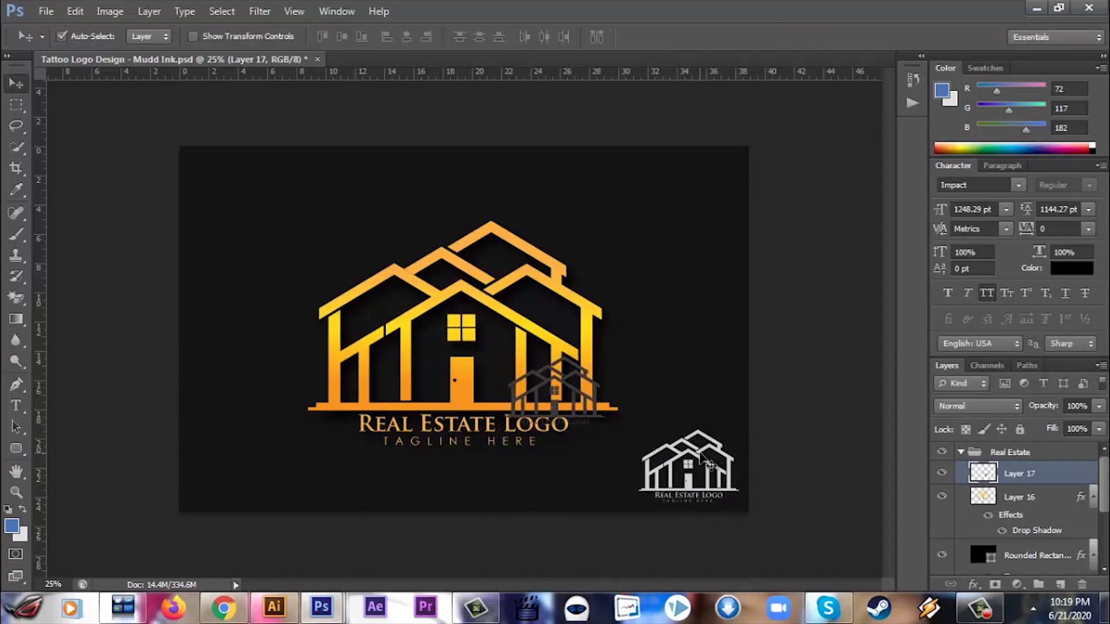
left_click(701, 458)
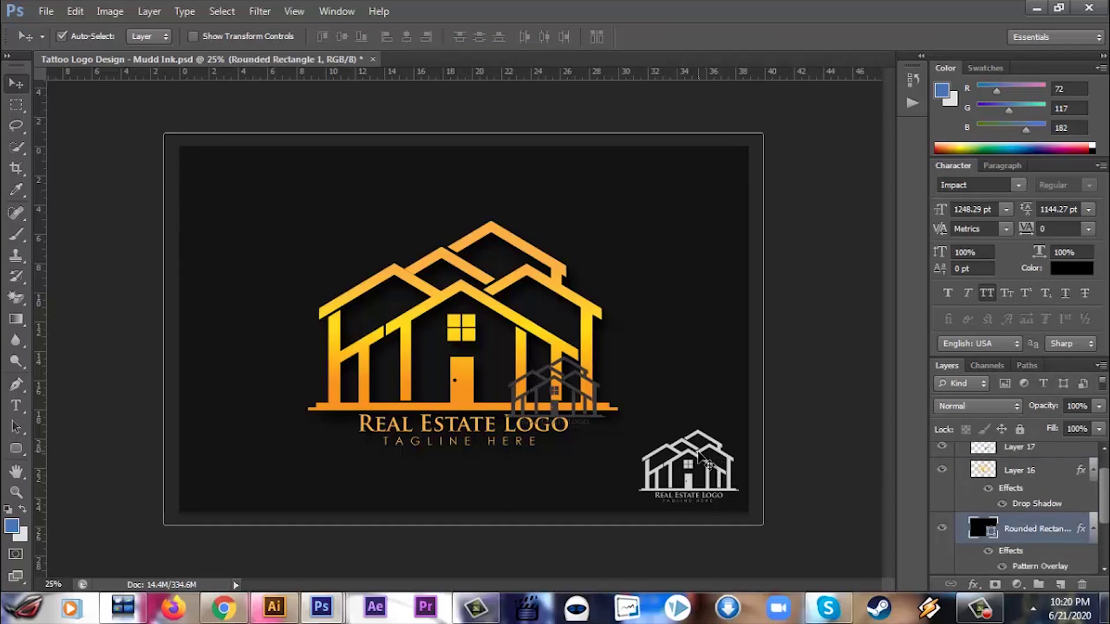
left_click(698, 452)
key("p")
left_click(634, 382)
left_click_drag(584, 457, 570, 469)
left_click_drag(530, 470, 432, 396)
left_click_drag(416, 363, 428, 356)
left_click_drag(480, 337, 484, 335)
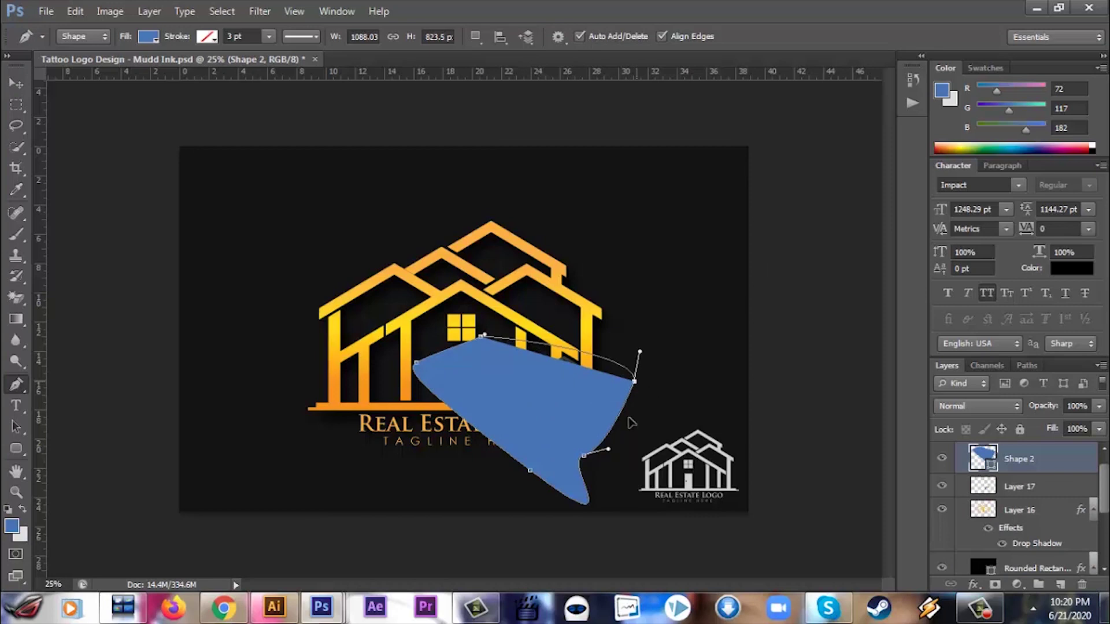
left_click_drag(629, 418, 628, 428)
Set the Pen tool to Path mode and delete the blue shape covering the orange-yellow logo
left_click(84, 36)
left_click(90, 66)
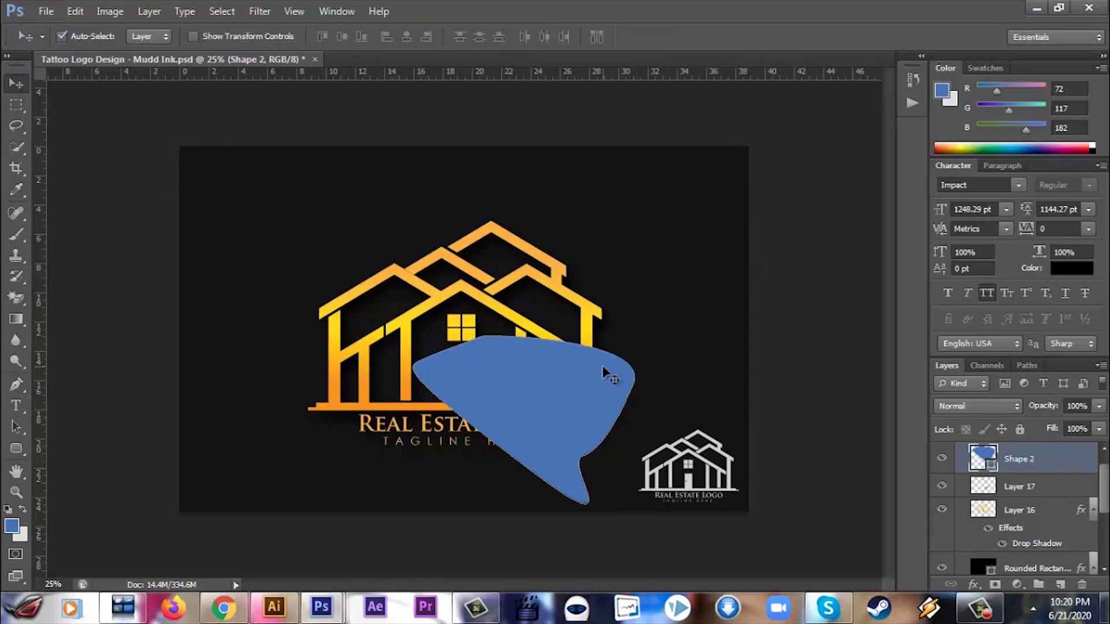
key("Delete")
Outline the dark gray logo overlapping the main logo with a closed pen path and delete that area from the gray logos' layer
key("p")
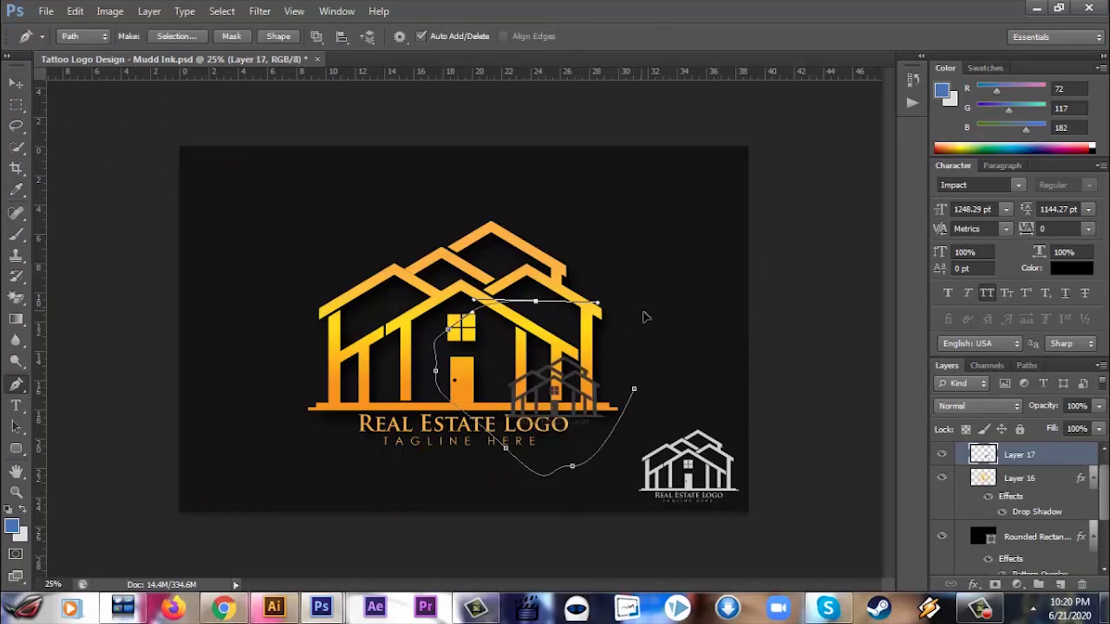
key("ctrl+Return")
key("Delete")
key("ctrl+d")
Duplicate the light gray logo into the canvas's upper-left corner and delete the extra copy in the lower-left corner
left_click(16, 87)
left_click_drag(677, 450, 173, 453)
left_click_drag(279, 457, 273, 194)
left_click(278, 457)
key("Delete")
Nudge the orange-yellow logo slightly to the left and up
left_click(469, 328)
key("shift+Left")
left_click_drag(470, 328, 468, 326)
Nudge the lower-right light gray logo left and up, and the upper-left copy right and up
left_click(703, 462)
left_click(770, 475)
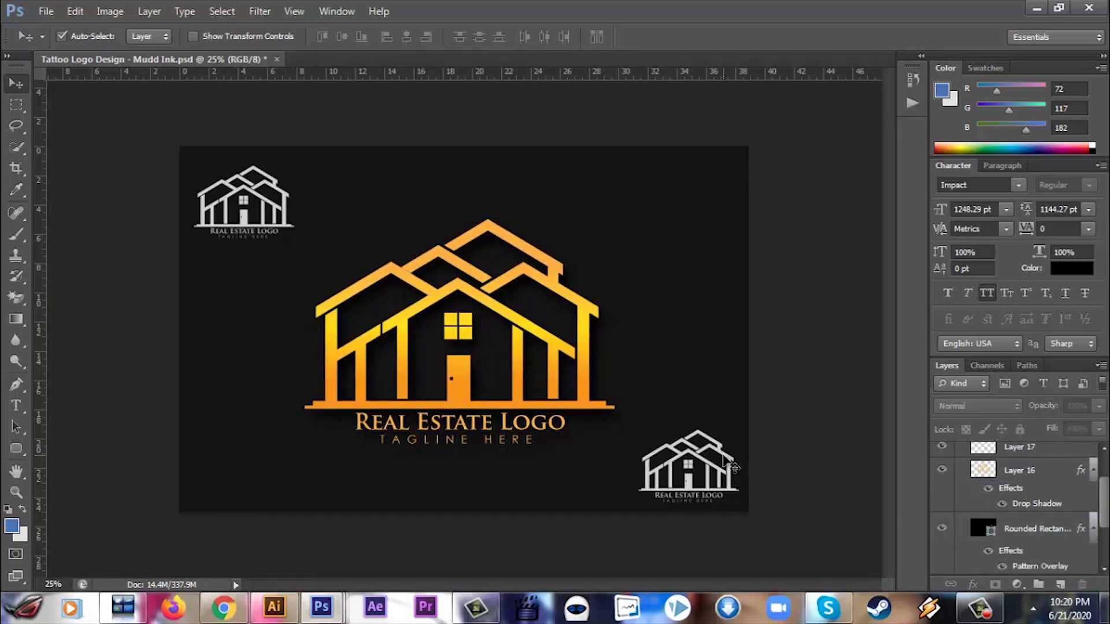
left_click_drag(724, 456, 725, 457)
key("shift+Left")
key("shift+Left")
key("shift+Up")
key("shift+Up")
left_click(283, 195)
key("shift+Right")
key("shift+Up")
Apply a dark gray Color Overlay to the logo copy in the canvas's upper-left corner
double_click(1084, 466)
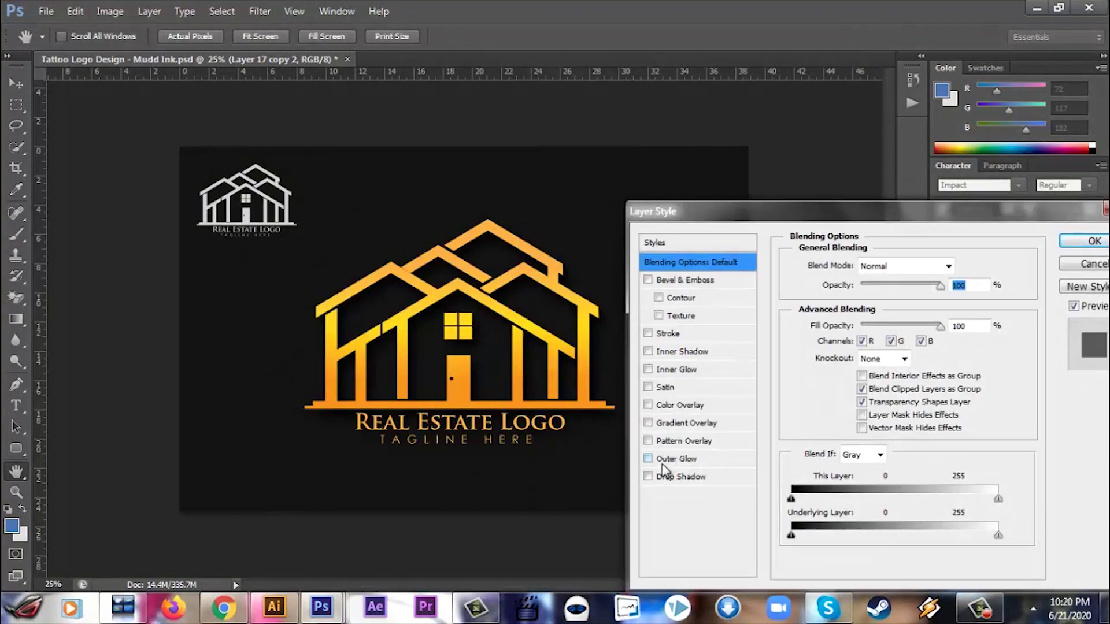
left_click(679, 404)
left_click(963, 265)
left_click_drag(657, 397, 611, 396)
left_click(1019, 244)
left_click(1094, 241)
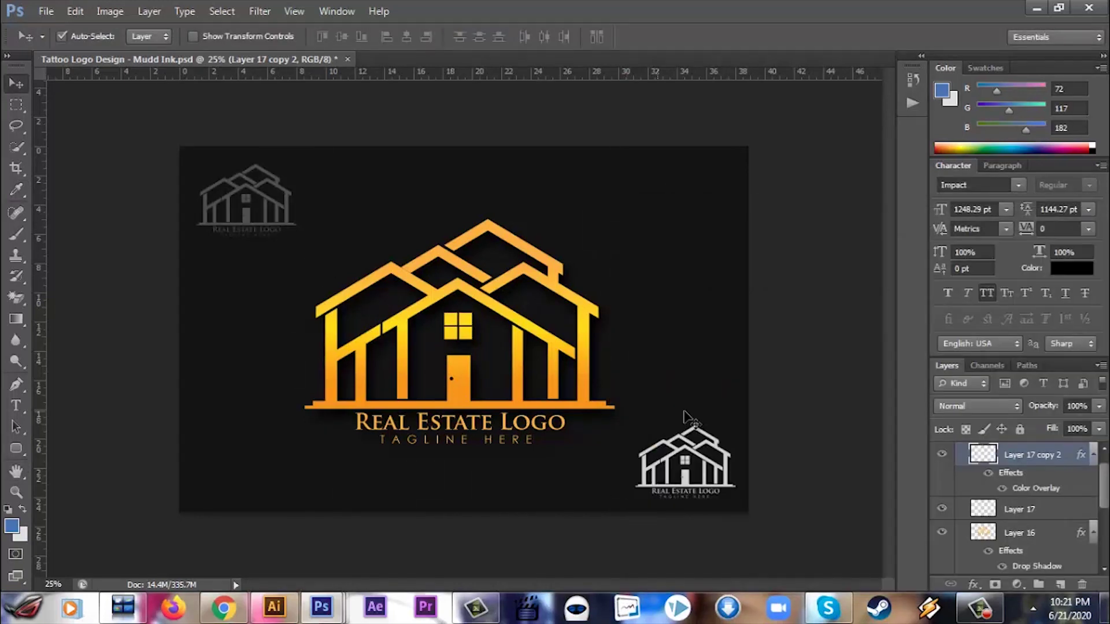
Add a new empty layer directly above the rounded rectangle background layer
scroll(1057, 539, "down", 3)
left_click(1057, 529)
left_click(1060, 585)
left_click(979, 608)
left_click(981, 609)
Choose a soft round tip for the Brush tool and set its size to 900 px
key("b")
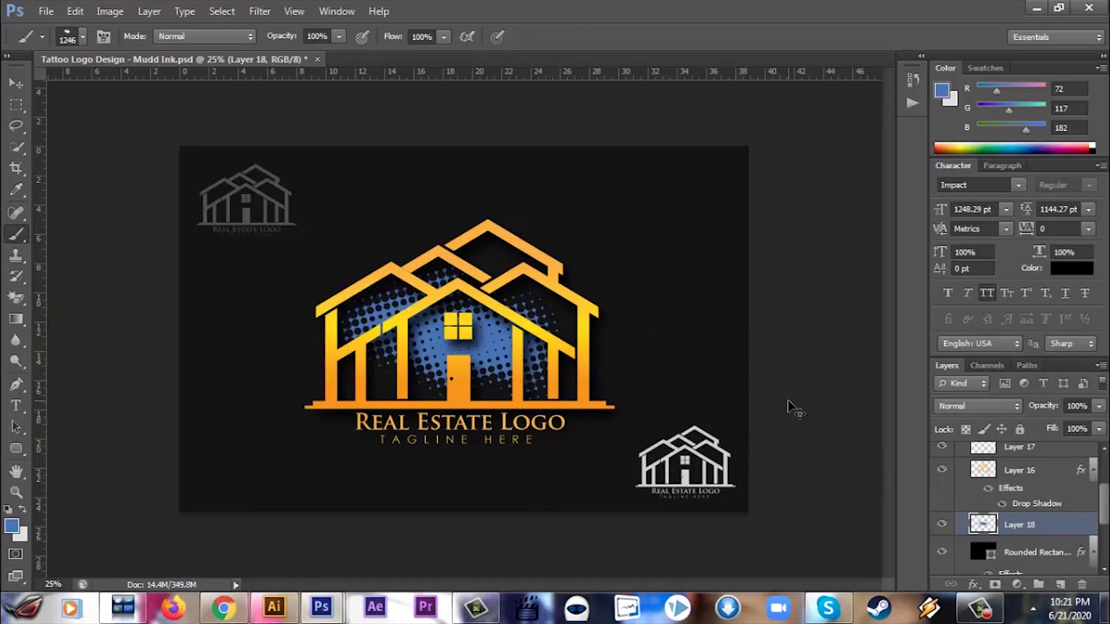
left_click(84, 37)
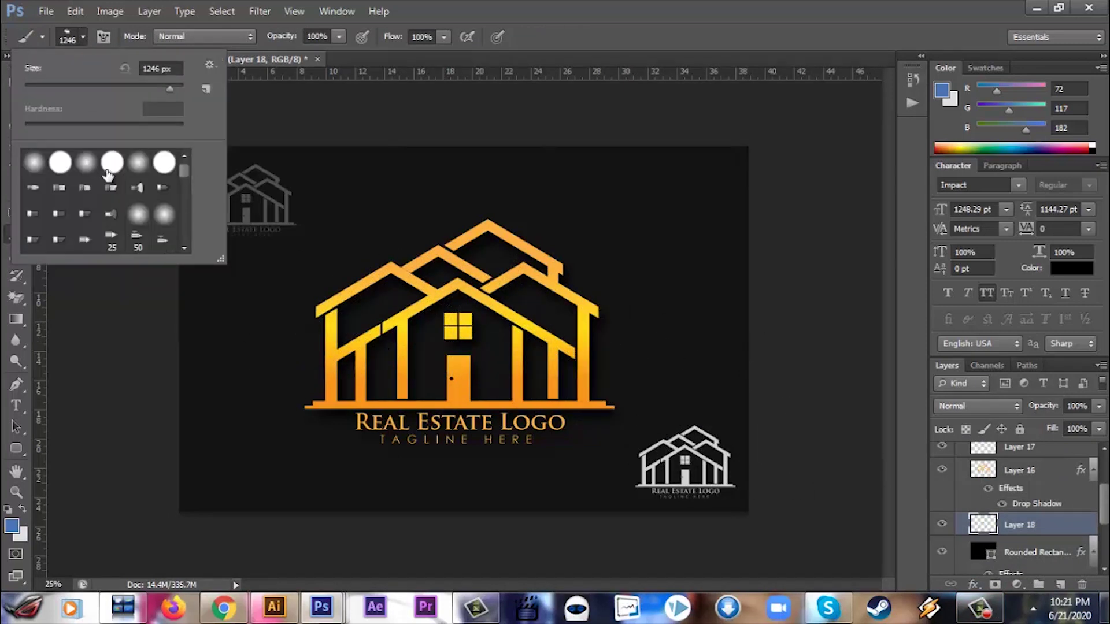
left_click(440, 63)
key("bracketright")
key("bracketright")
key("bracketleft")
key("bracketleft")
key("bracketleft")
key("bracketleft")
key("bracketleft")
Undo the blue test dab in the upper-left corner and set the foreground color to white
left_click(207, 175)
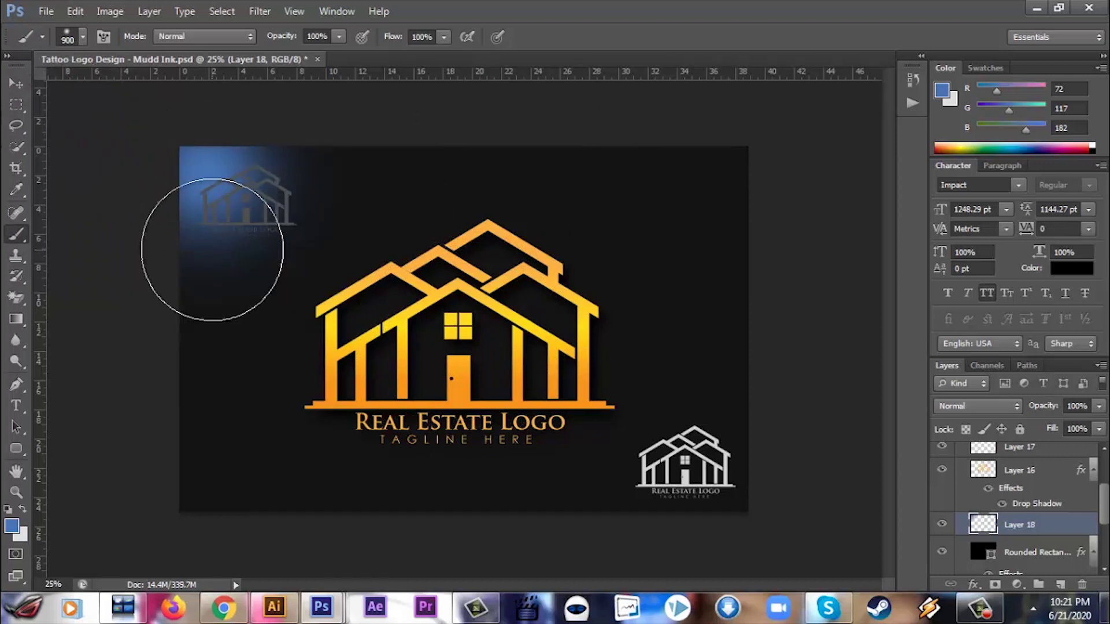
key("ctrl+z")
left_click(11, 525)
left_click(623, 254)
left_click(1009, 242)
Paint a soft white spot in the canvas's upper-left corner and stretch it to about 344% width and 112% height
left_click(185, 156)
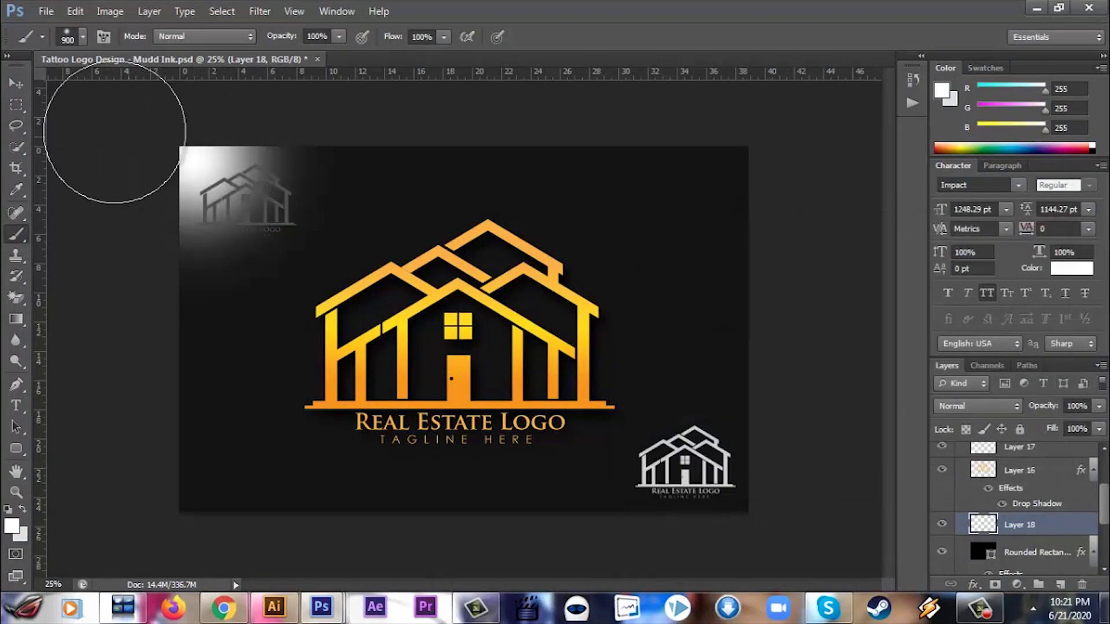
key("v")
key("ctrl+t")
left_click_drag(335, 310, 700, 524)
left_click_drag(215, 495, 158, 303)
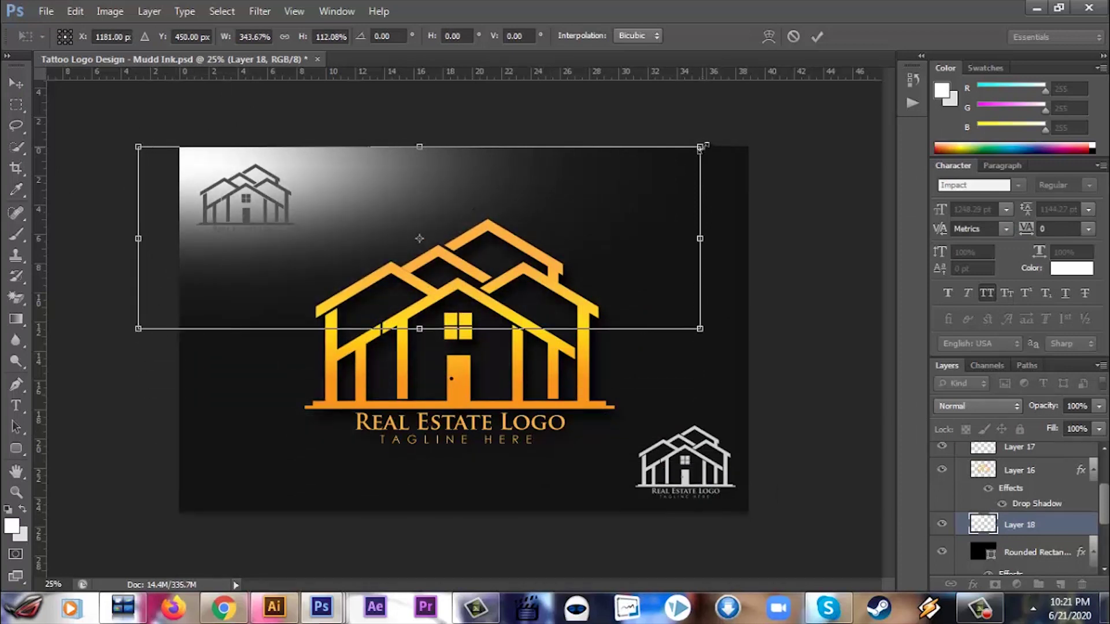
Rotate, resize and reposition the white glow so it fades diagonally from the canvas's upper-left corner, and apply the transform
left_click_drag(701, 148, 657, 203)
left_click_drag(379, 232, 392, 175)
left_click_drag(692, 164, 668, 333)
left_click_drag(457, 202, 406, 290)
left_click_drag(394, 250, 442, 180)
left_click_drag(407, 216, 578, 148)
left_click_drag(477, 197, 426, 282)
left_click_drag(461, 184, 578, 92)
left_click_drag(463, 208, 414, 293)
key("Return")
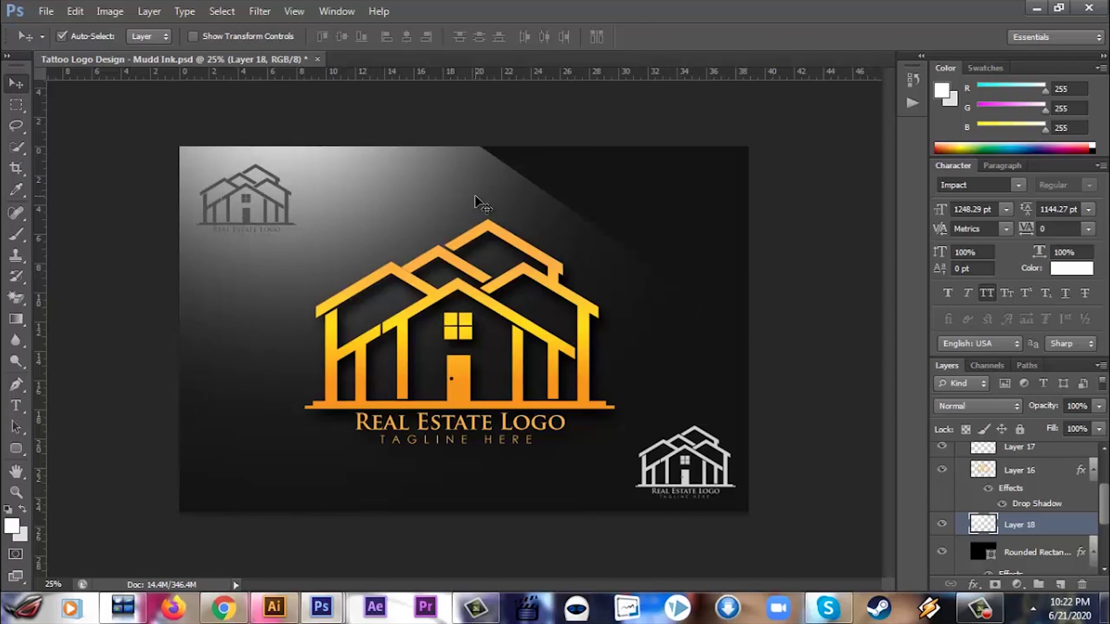
Lower the corner glow layer's opacity to 10%, and delete that layer
double_click(1067, 537)
left_click_drag(897, 286, 876, 292)
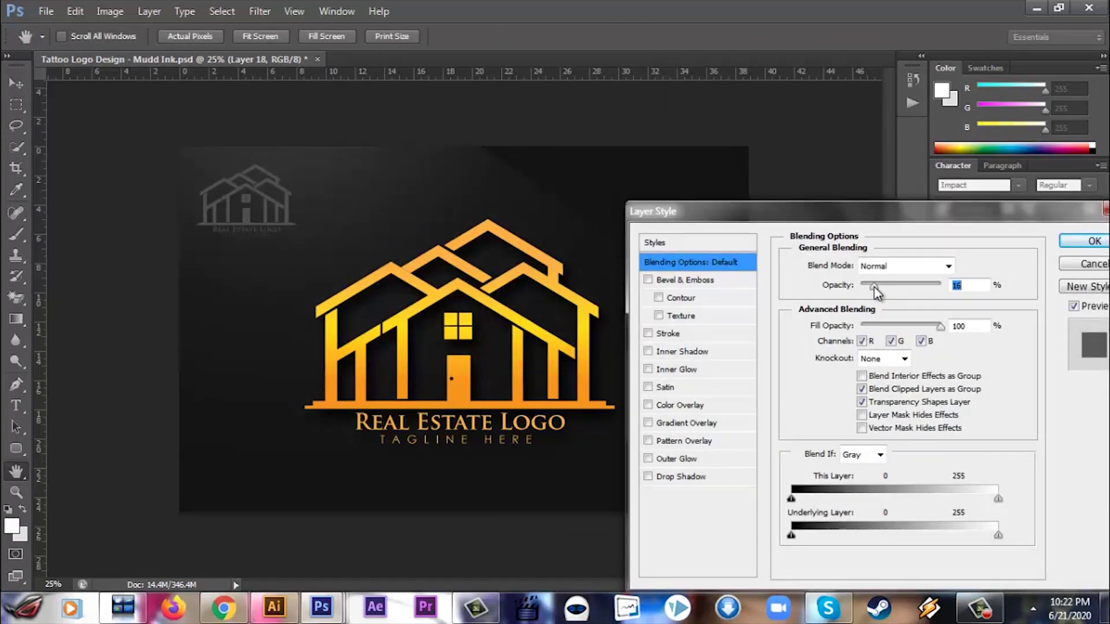
key("Return")
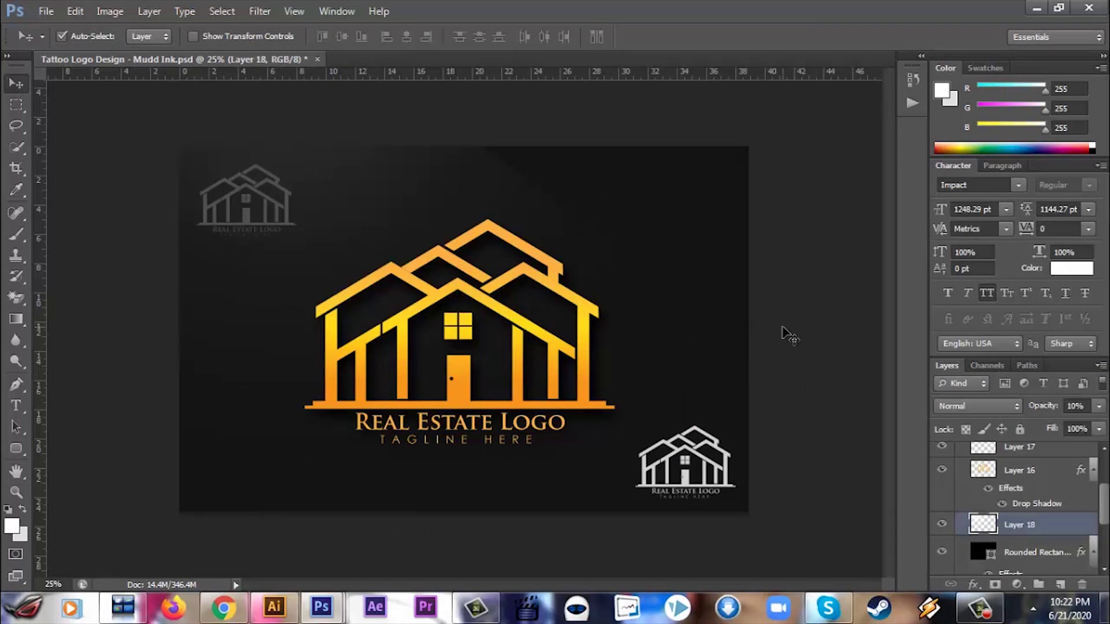
key("Delete")
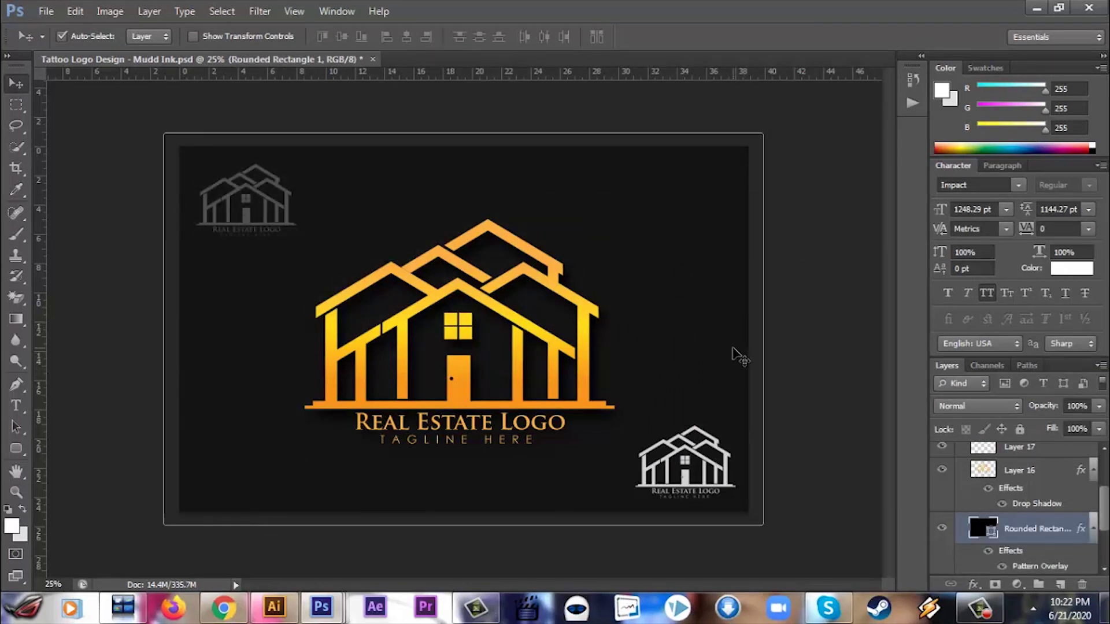
Create a new layer above the rounded rectangle background and paint one soft white spot at the canvas's center
left_click(1062, 585)
key("b")
left_click(457, 350)
Stretch the white spot horizontally to about 905% so it forms a light band across the whole canvas
key("v")
key("ctrl+t")
left_click_drag(612, 339, 831, 339)
key("ctrl+minus")
key("ctrl+minus")
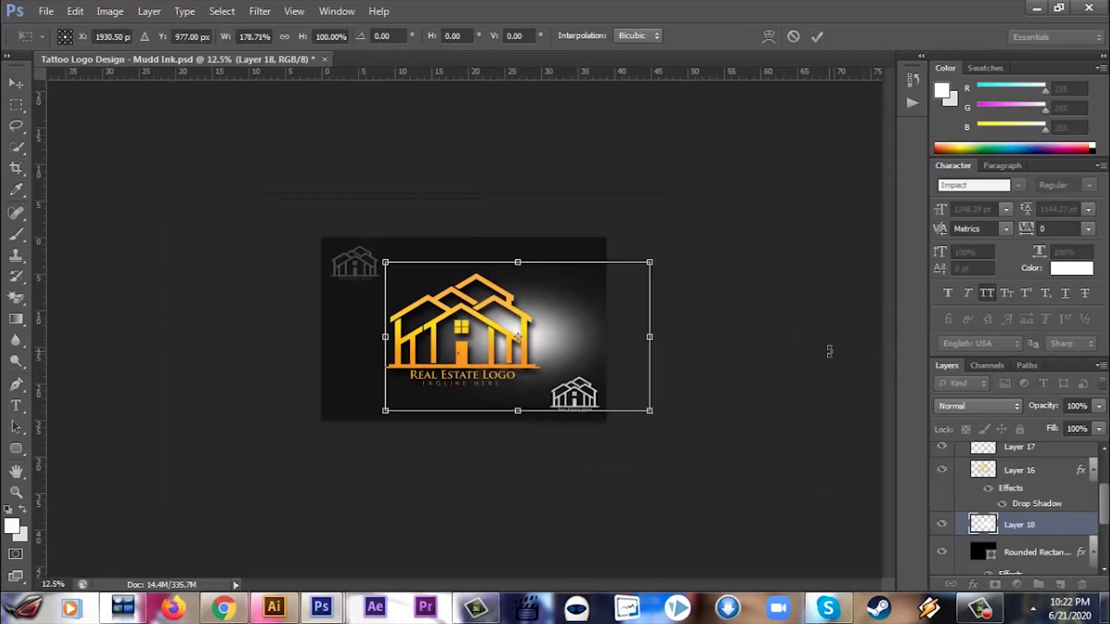
key("ctrl+minus")
left_click_drag(412, 334, 56, 323)
left_click_drag(588, 335, 954, 344)
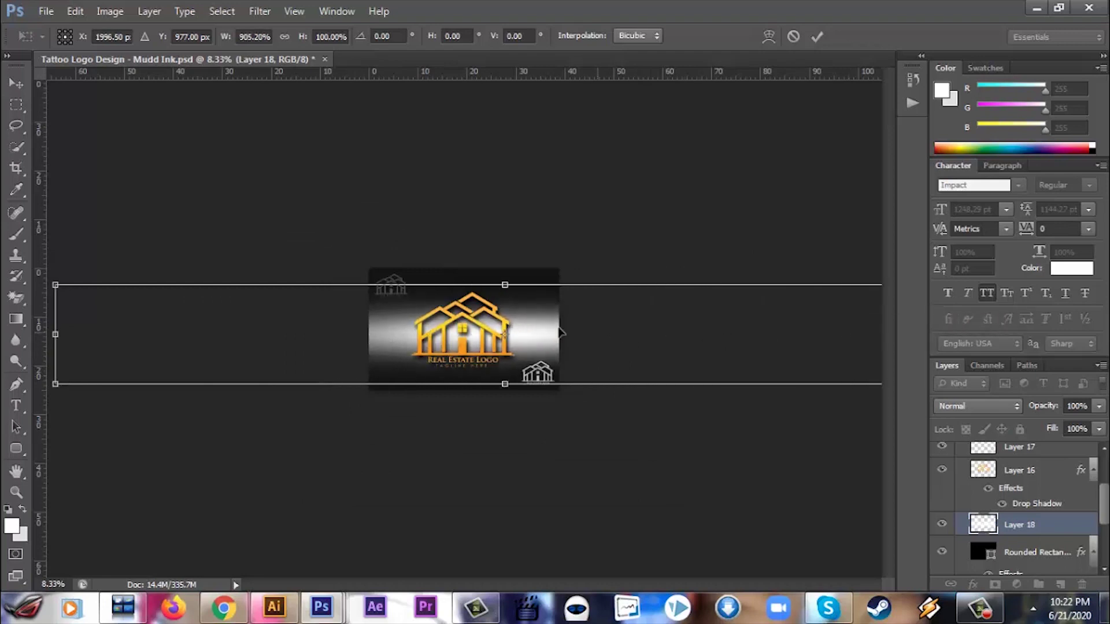
Shift the light band left and rotate it about 29.5° so it runs from the upper-left to the lower-right corner
key("ctrl+minus")
mouse_move(228, 342)
left_mouse_down()
mouse_move(191, 342)
mouse_move(207, 343)
left_mouse_up()
left_click_drag(754, 292, 741, 442)
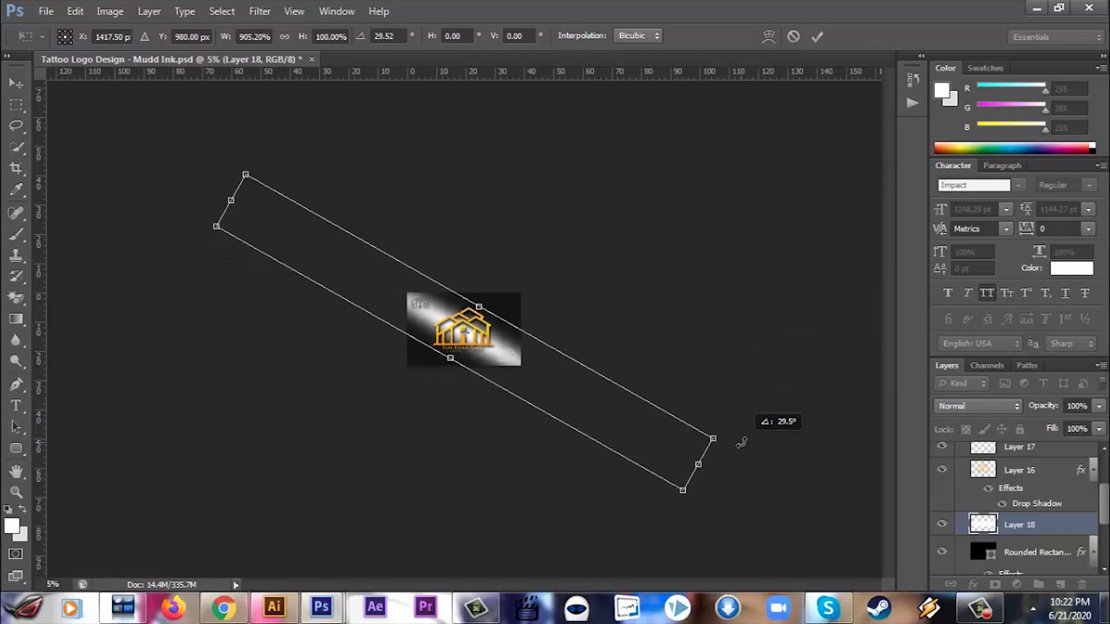
key("ctrl+plus")
key("ctrl+plus")
key("ctrl+plus")
key("ctrl+plus")
key("ctrl+plus")
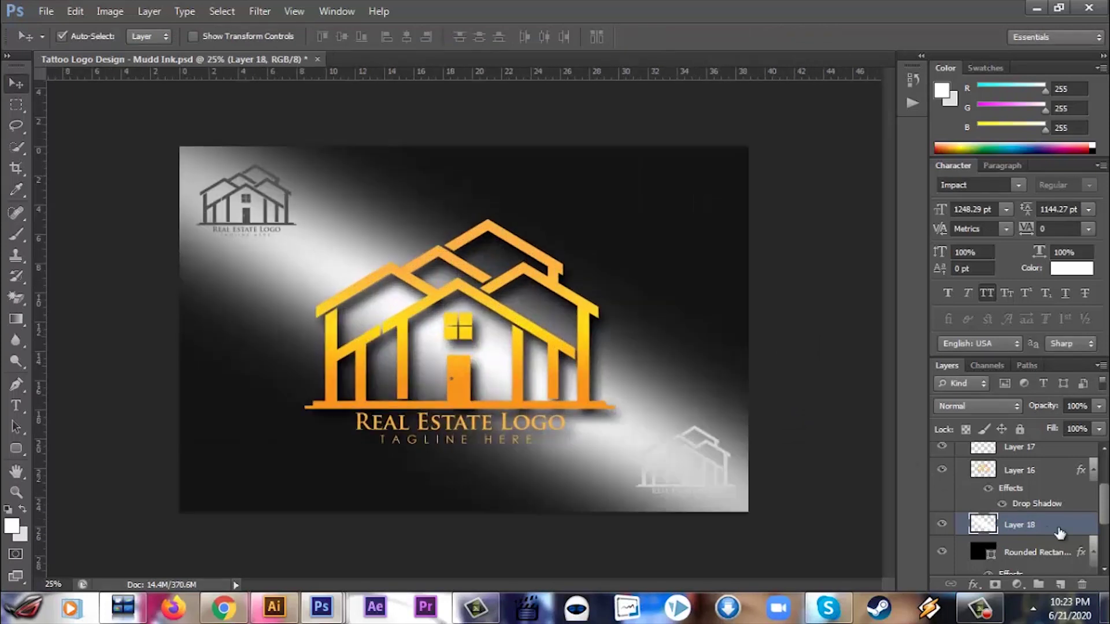
Set the diagonal light band layer's opacity to 6%
double_click(1061, 526)
type("10")
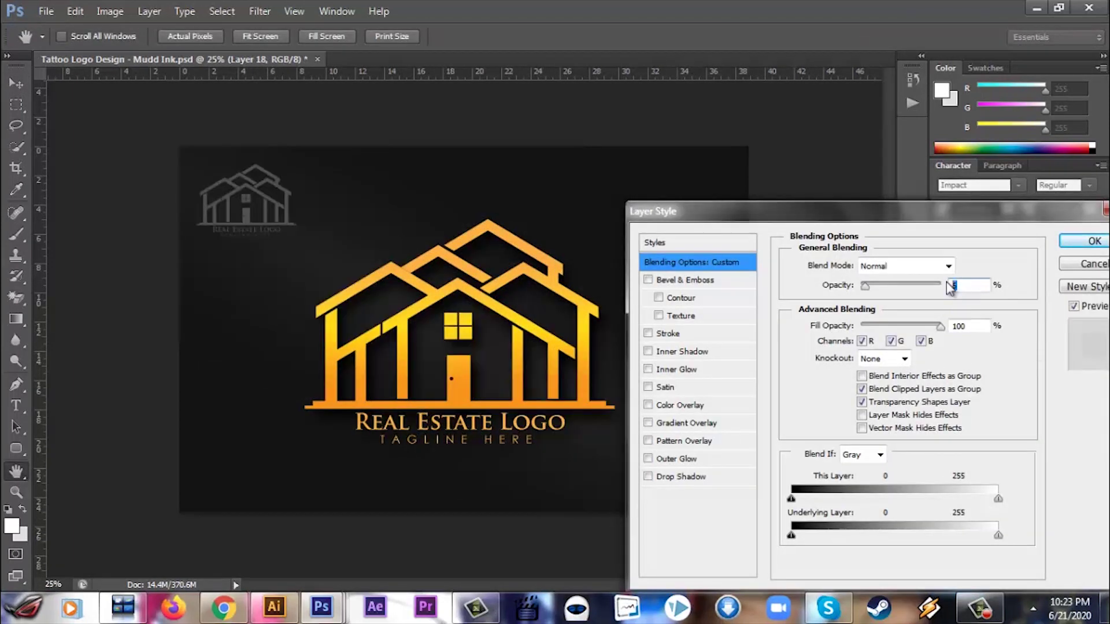
double_click(952, 286)
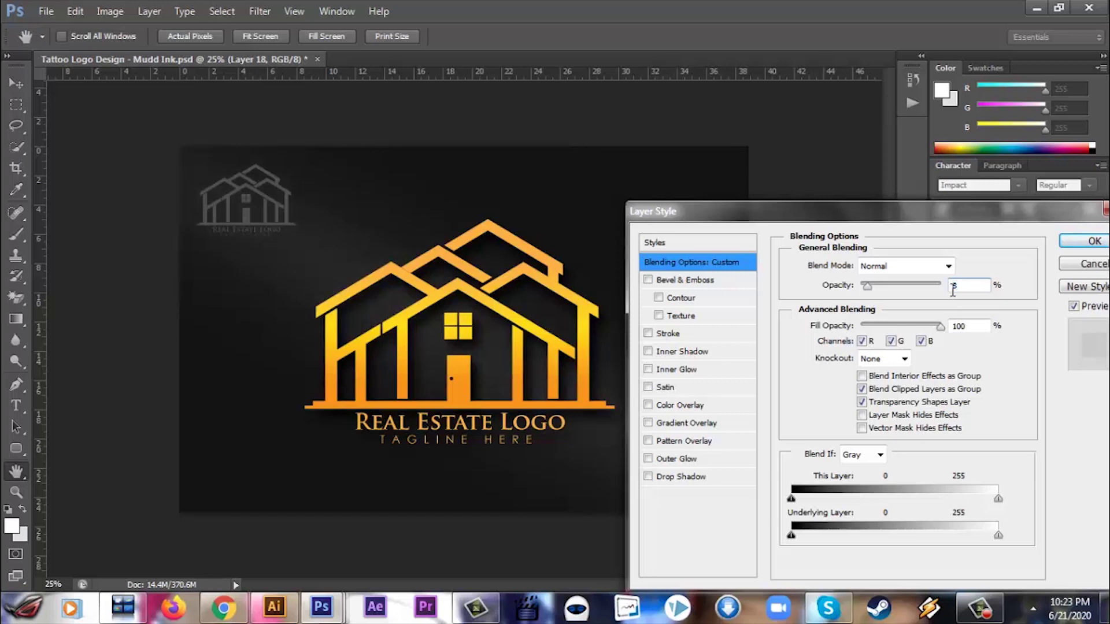
type("6")
key("Return")
key("ctrl+minus")
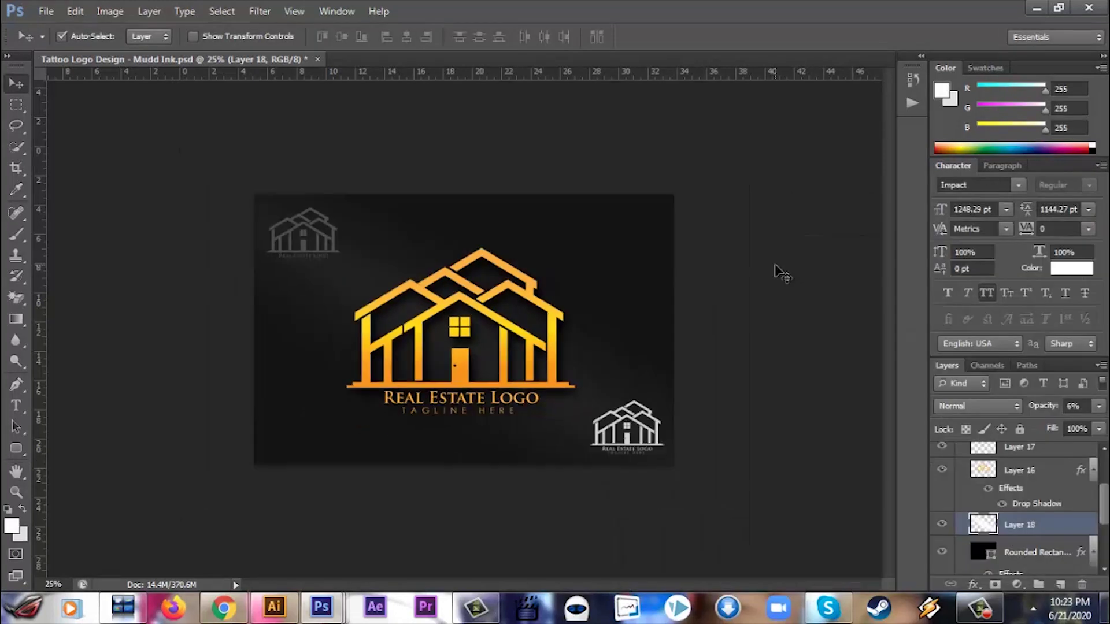